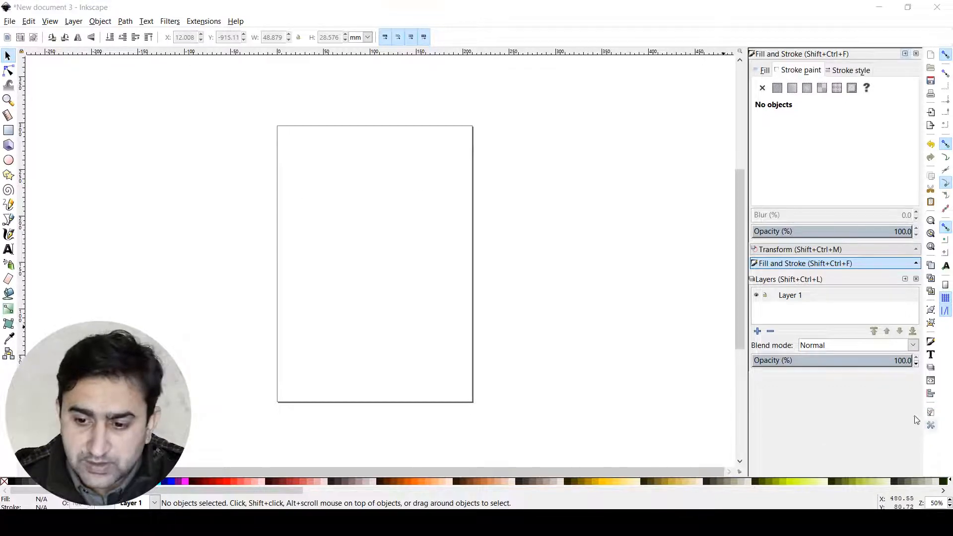
Open the document properties and set the custom page size units to cm.
left_click(31, 21)
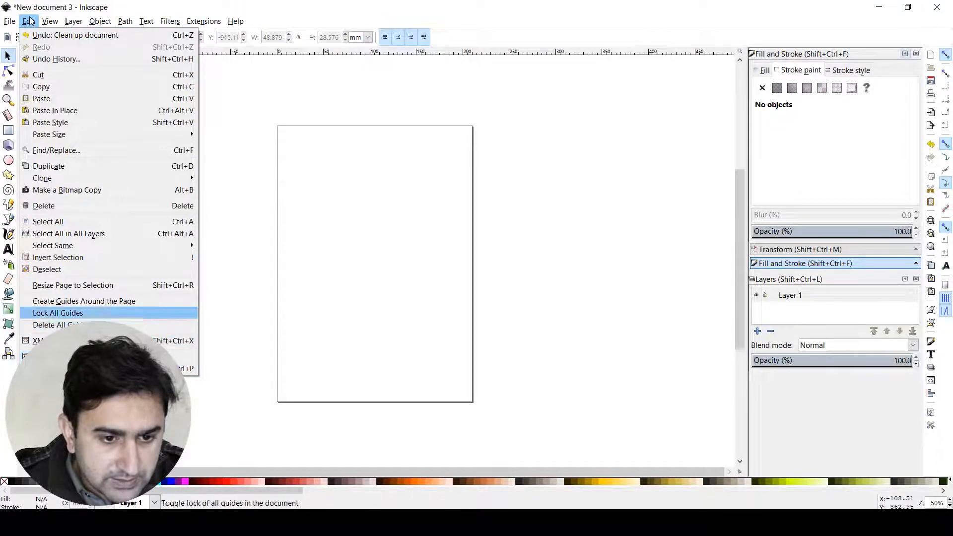
mouse_move(10, 21)
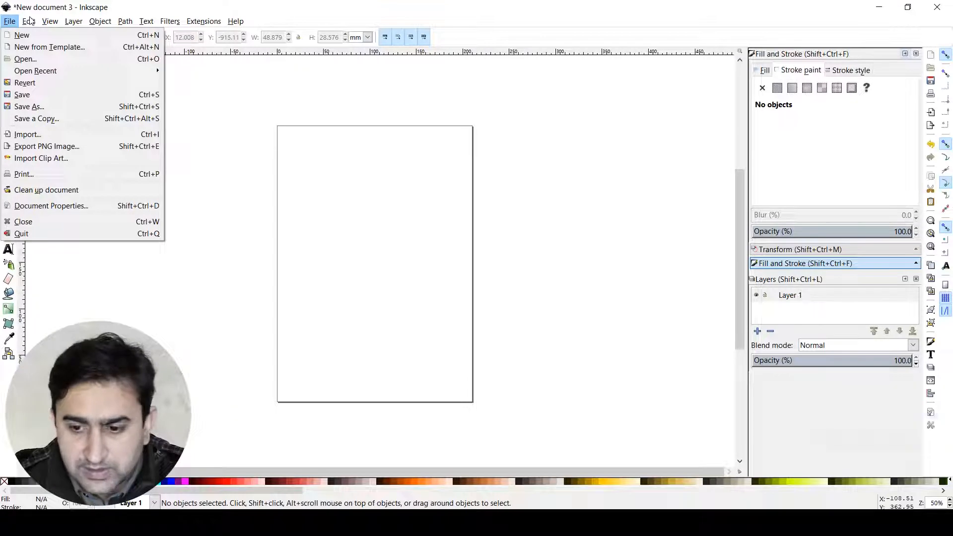
left_click(931, 412)
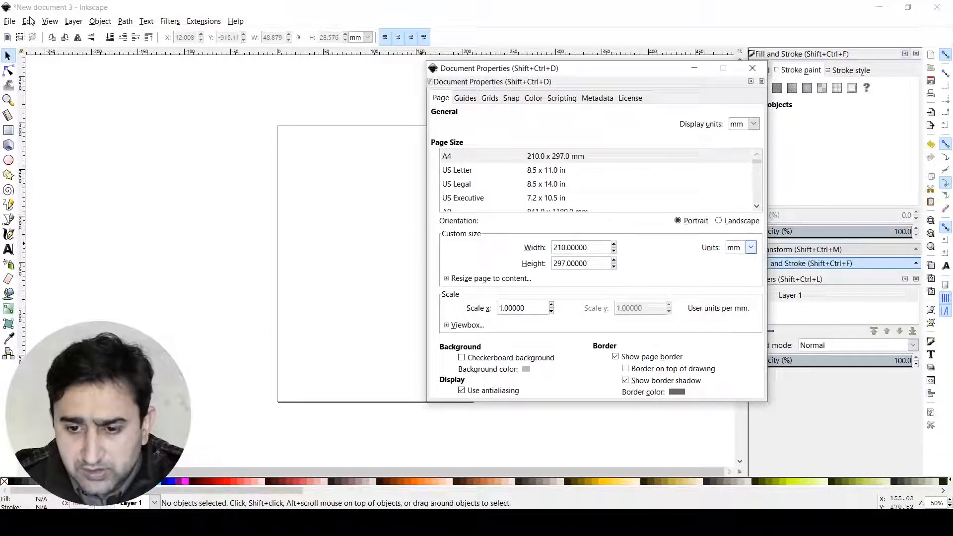
left_click(751, 248)
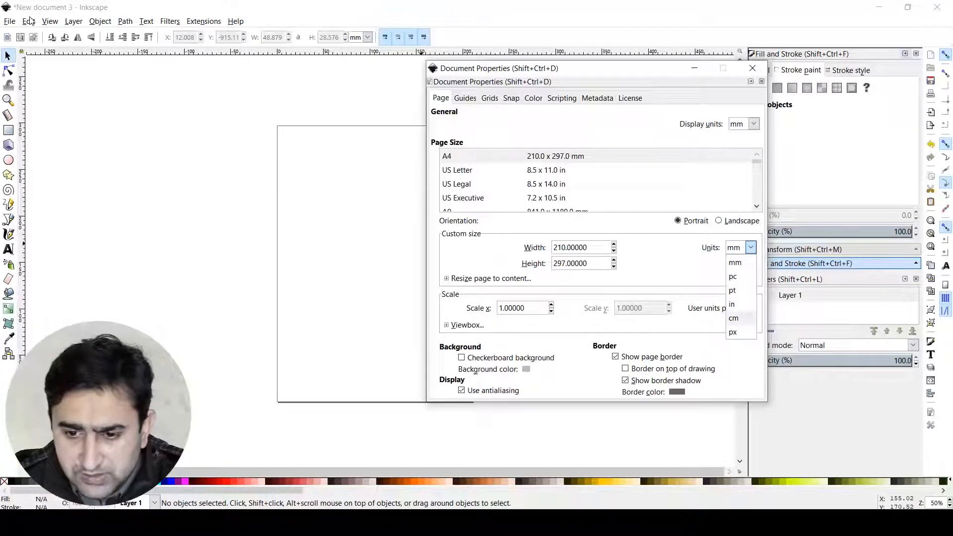
left_click(733, 318)
left_click(750, 247)
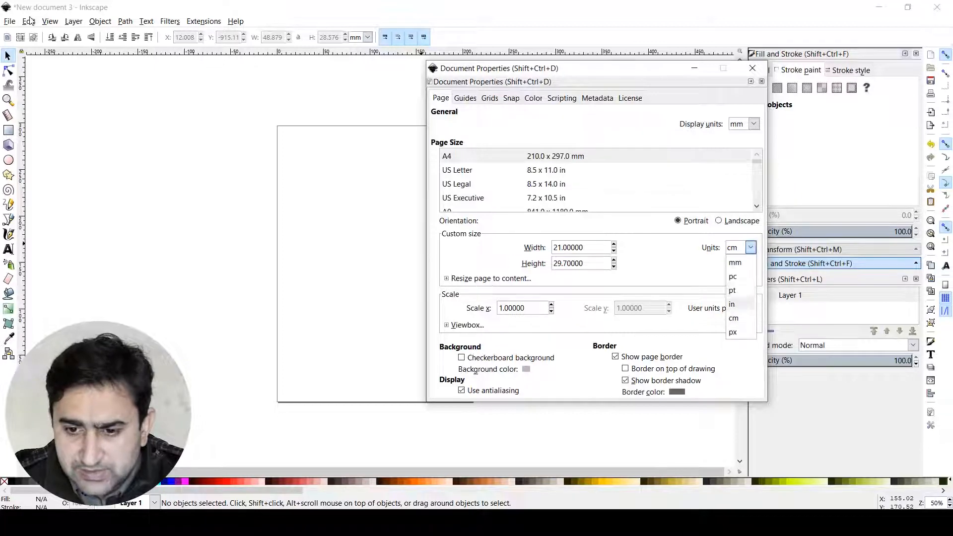
left_click(751, 247)
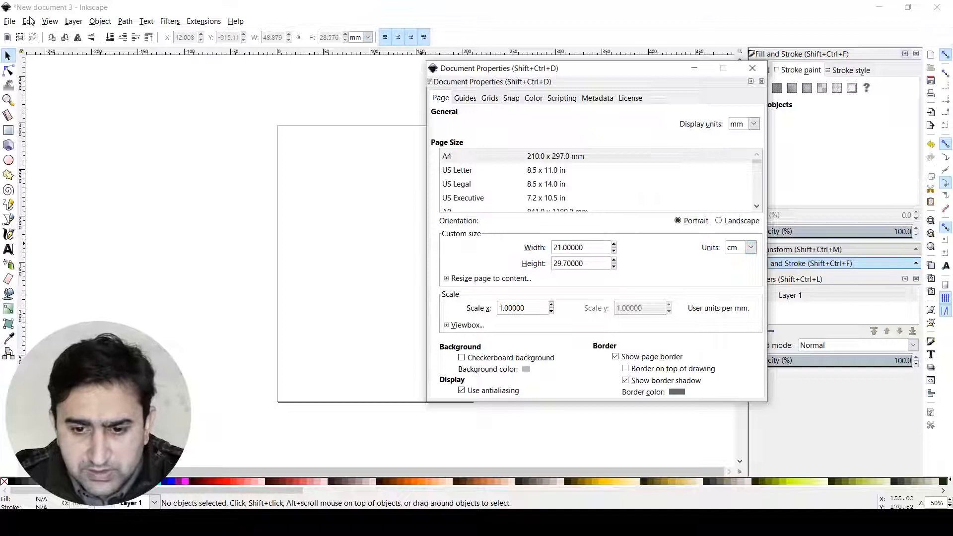
Set the custom page size to 10 cm wide and 10 cm high.
double_click(569, 248)
type("10")
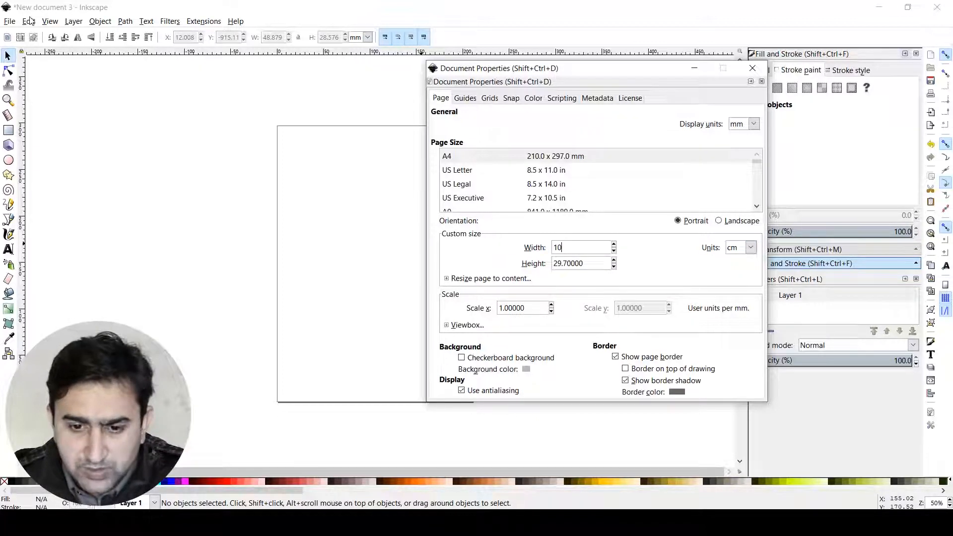
key("Tab")
type("10")
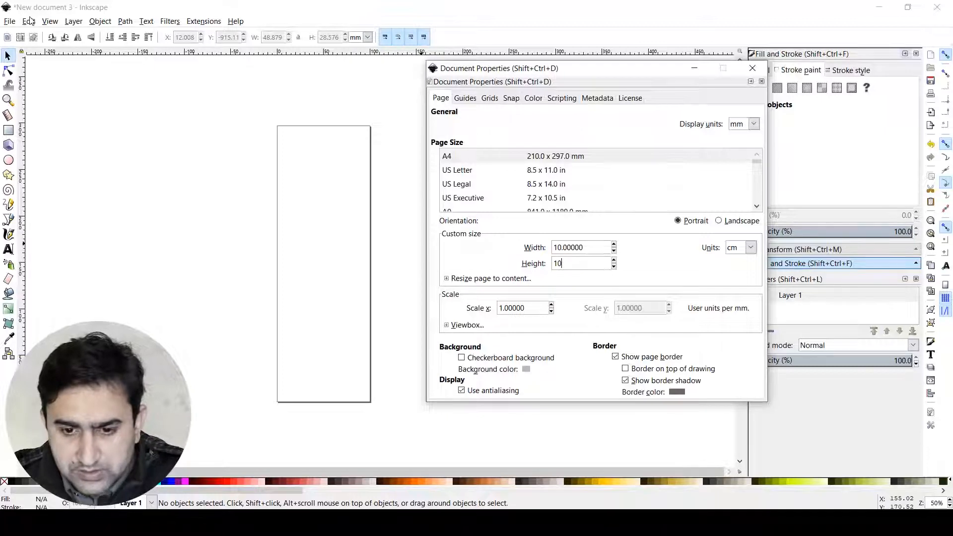
key("Return")
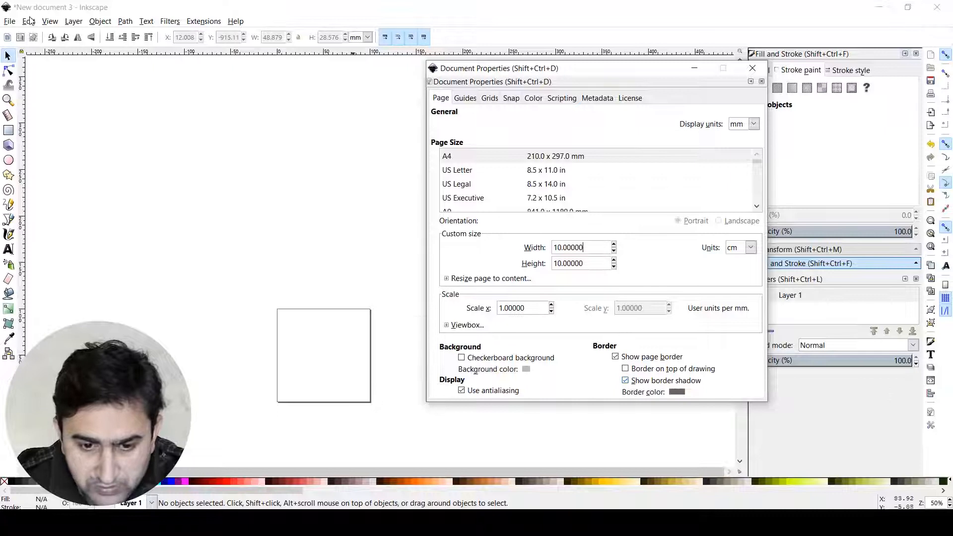
Turn off the page border shadow, switch the checkerboard background on and off again, and close the document properties.
scroll(362, 373, "up", 1)
scroll(310, 417, "down", 1)
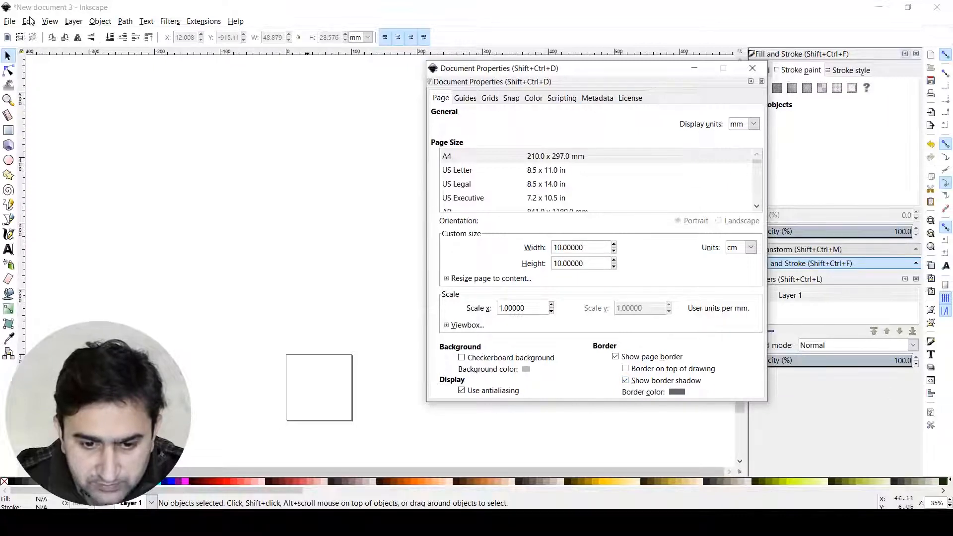
scroll(310, 418, "up", 7)
scroll(309, 417, "down", 1)
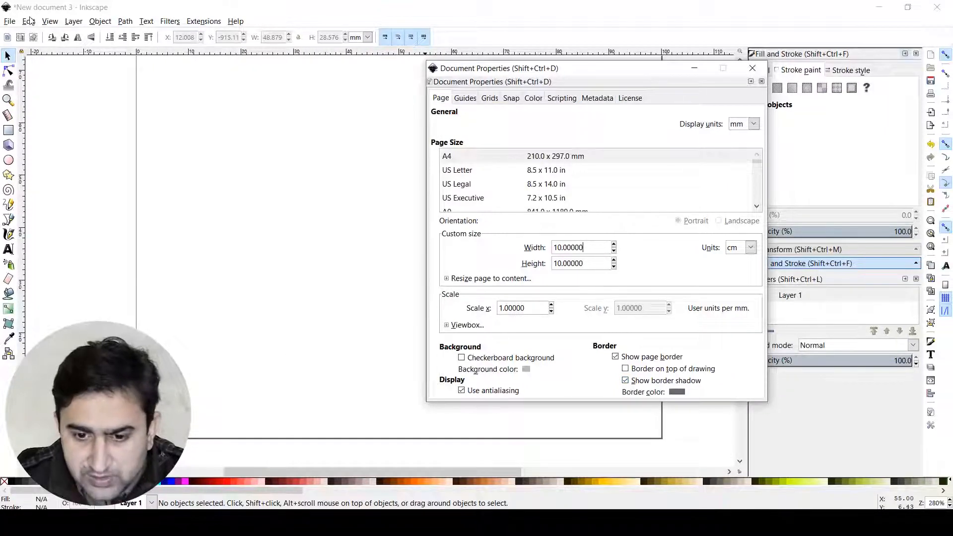
left_click(626, 381)
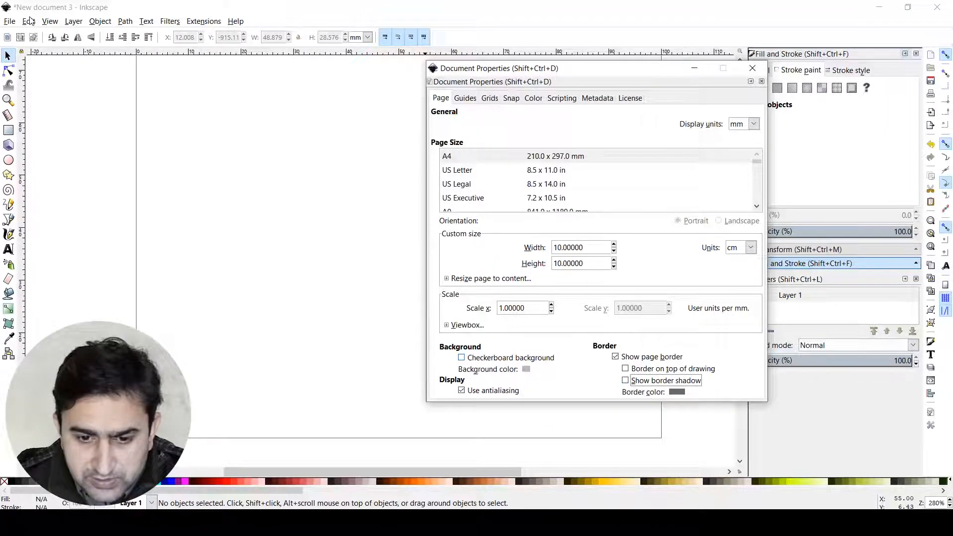
left_click(462, 357)
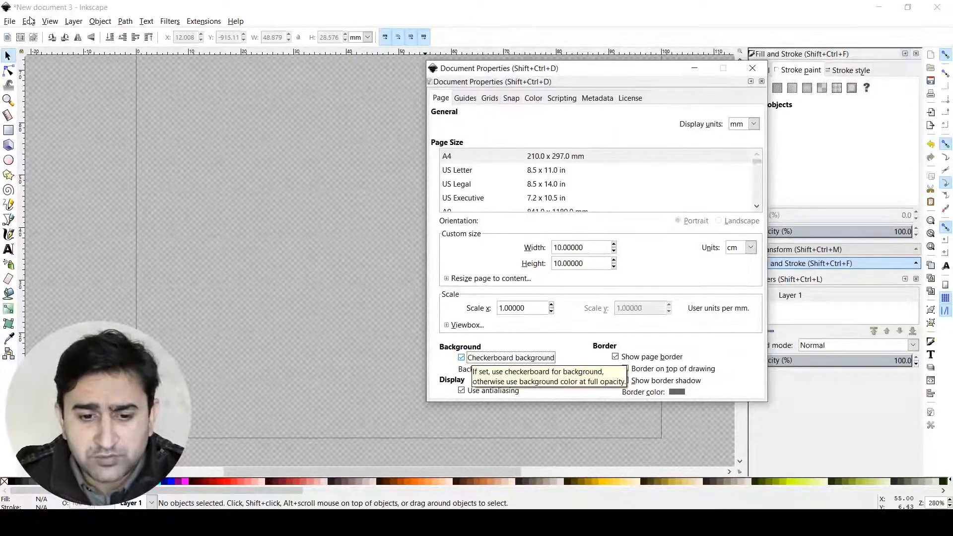
key("space")
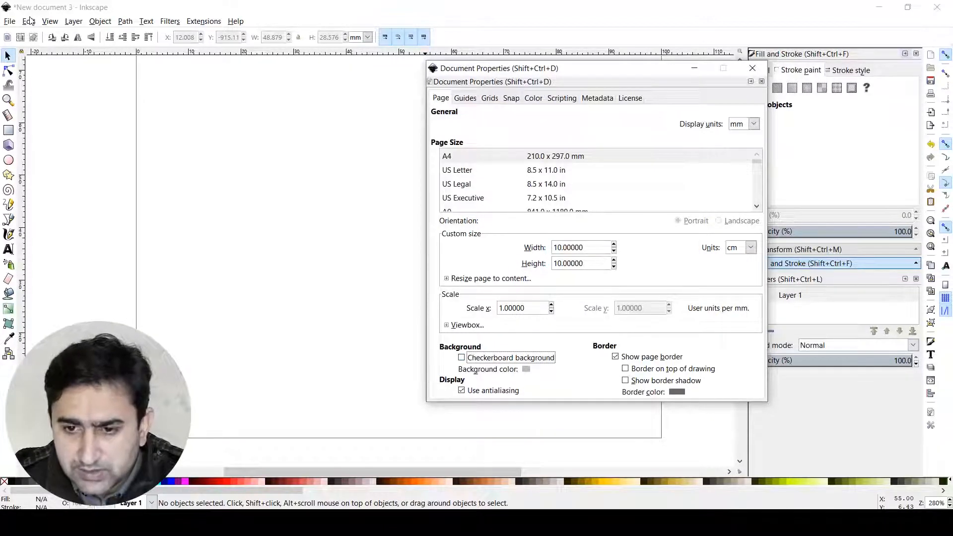
left_click(753, 68)
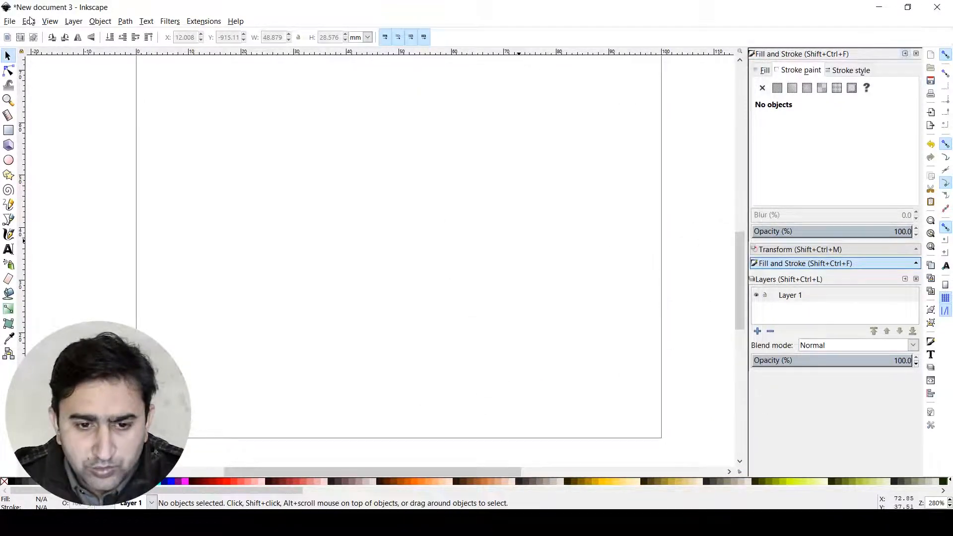
Bring the whole square page into view, roughly centred on the canvas.
key("ctrl+minus")
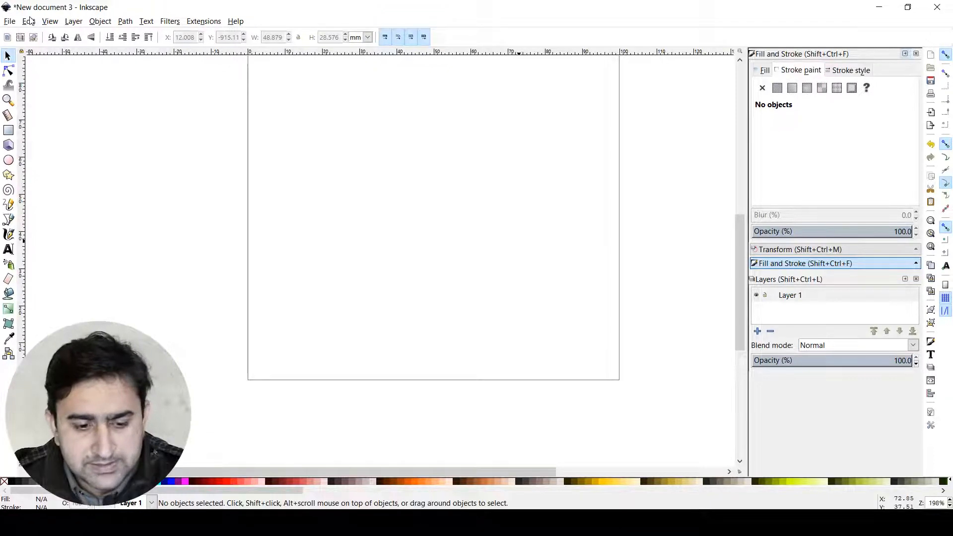
key("ctrl+minus")
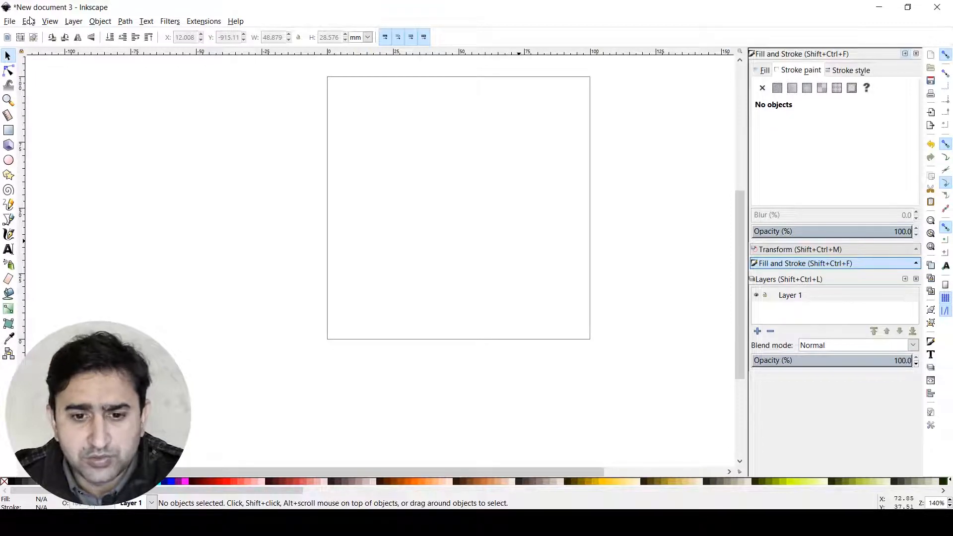
key("ctrl+plus")
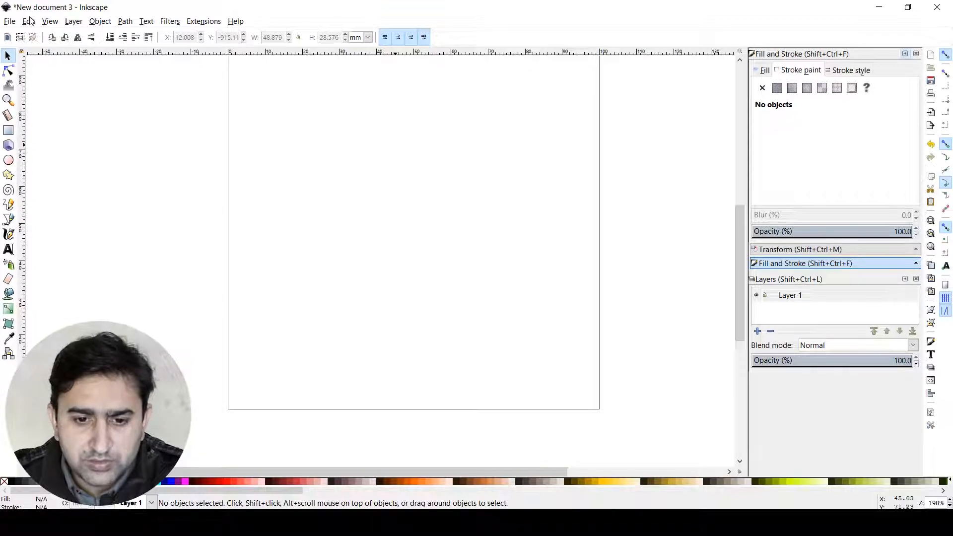
key("space")
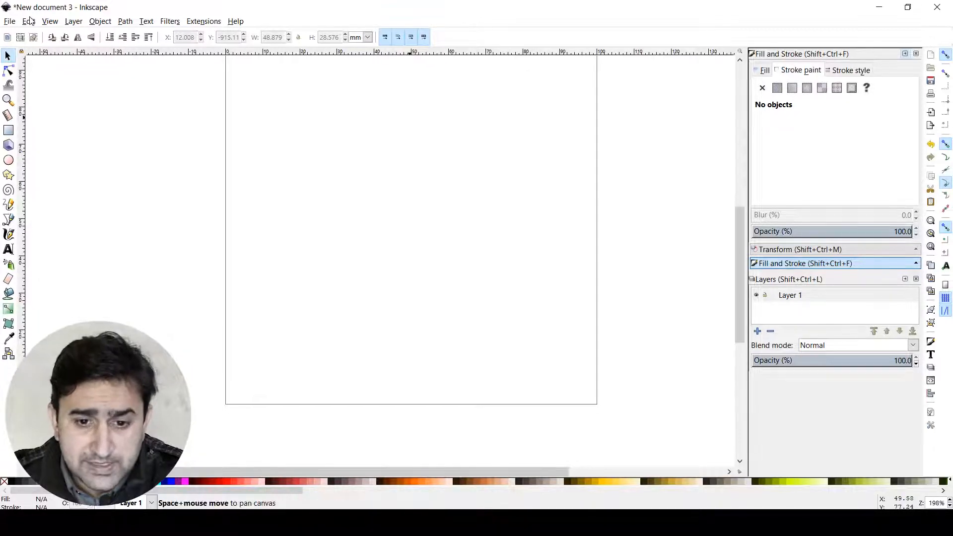
key("space")
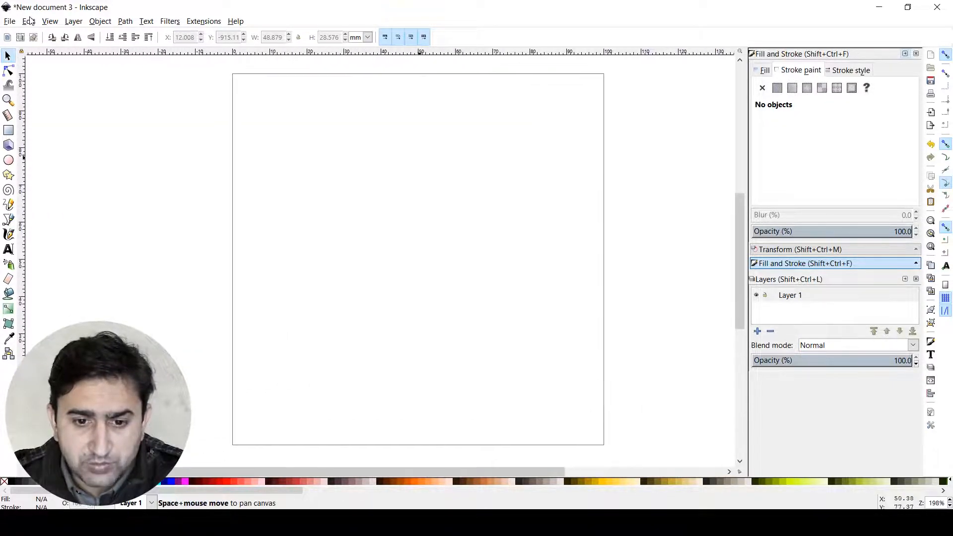
key("space")
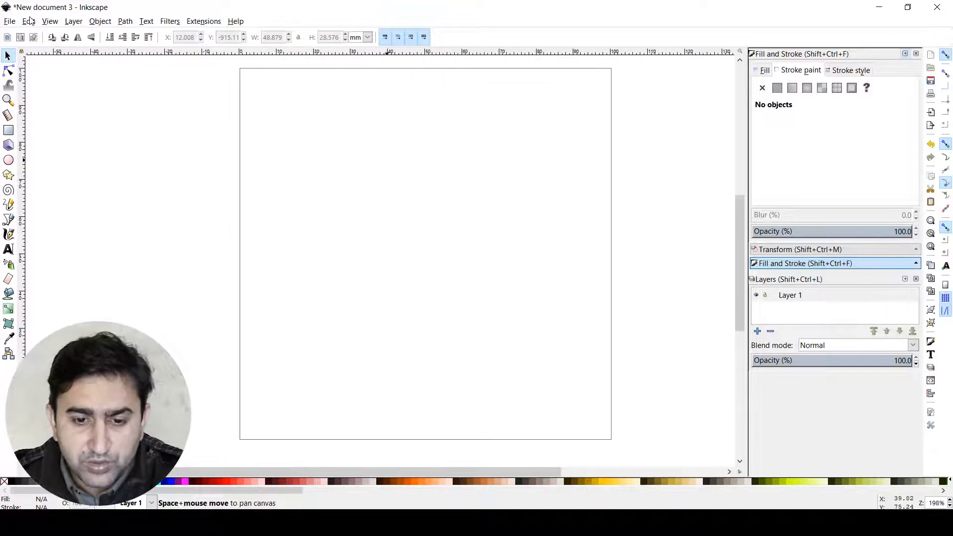
key("space")
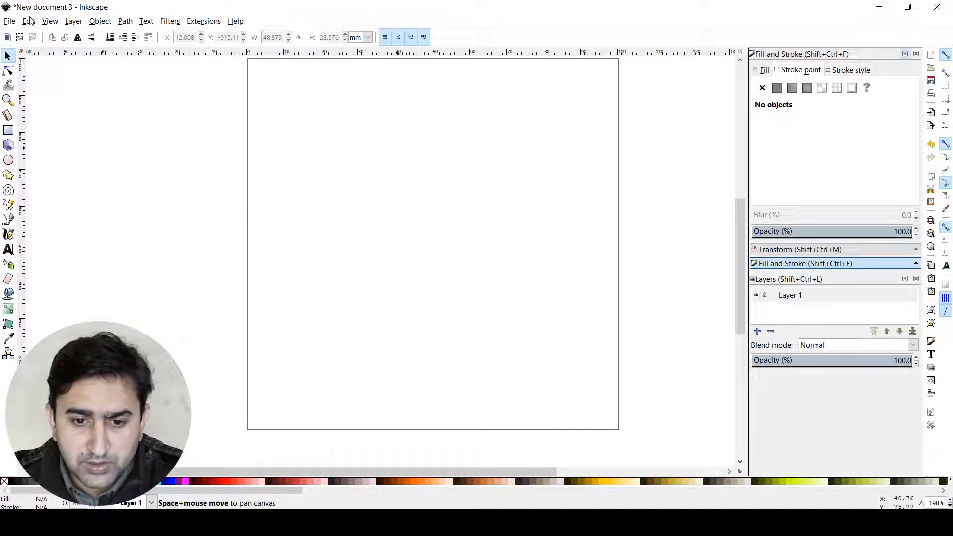
key("space")
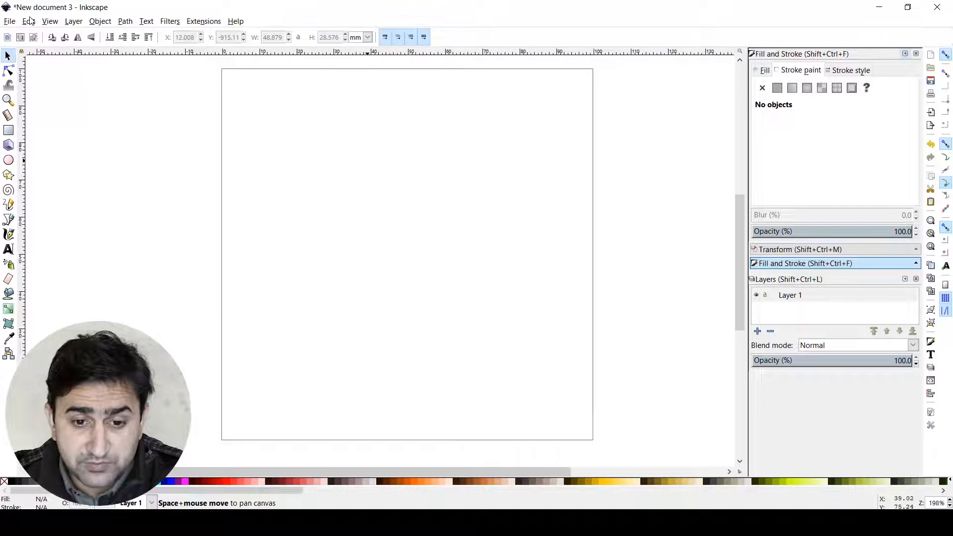
key("space")
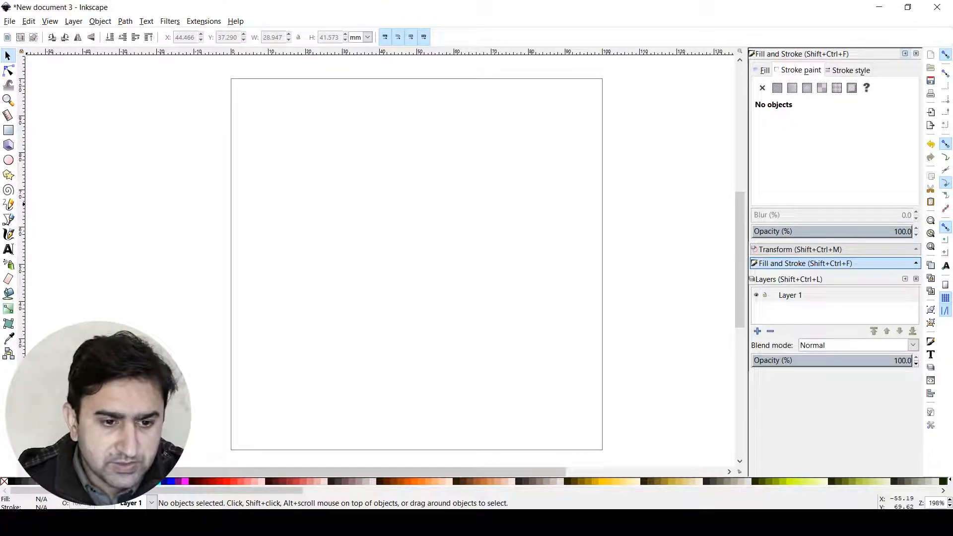
Draw an open half-heart curve with three Bezier nodes near the page centre, shape None, about 17 mm wide and 22 mm high.
left_click(9, 219)
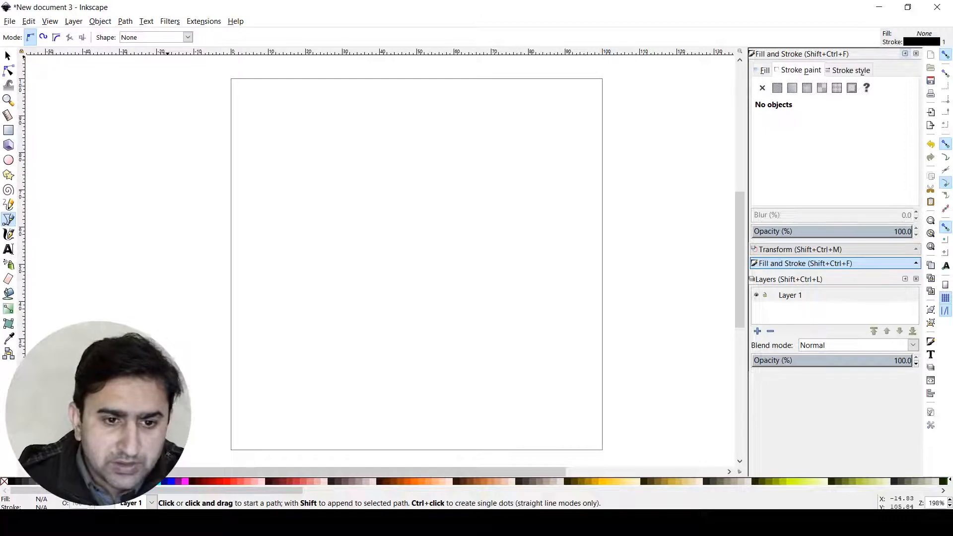
left_click(188, 37)
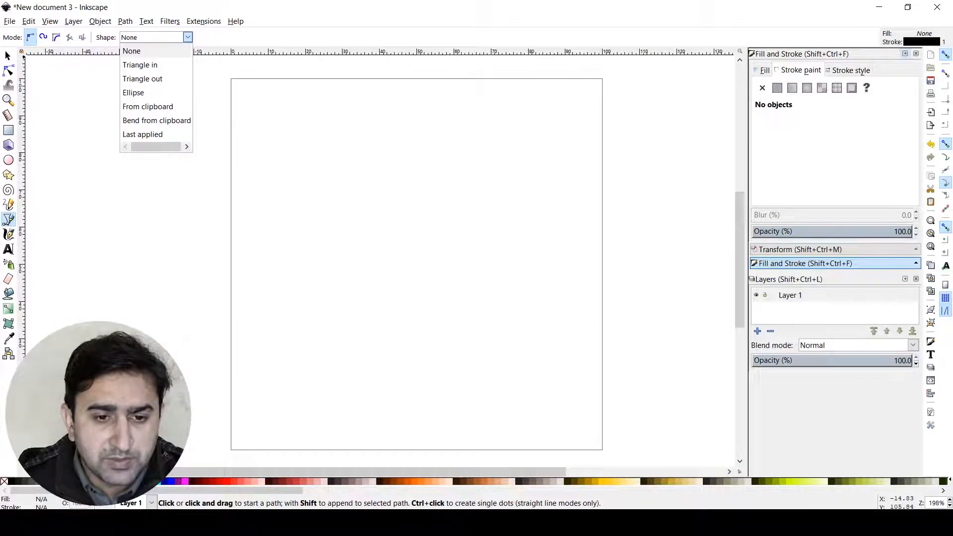
left_click(131, 51)
left_click_drag(406, 199, 430, 175)
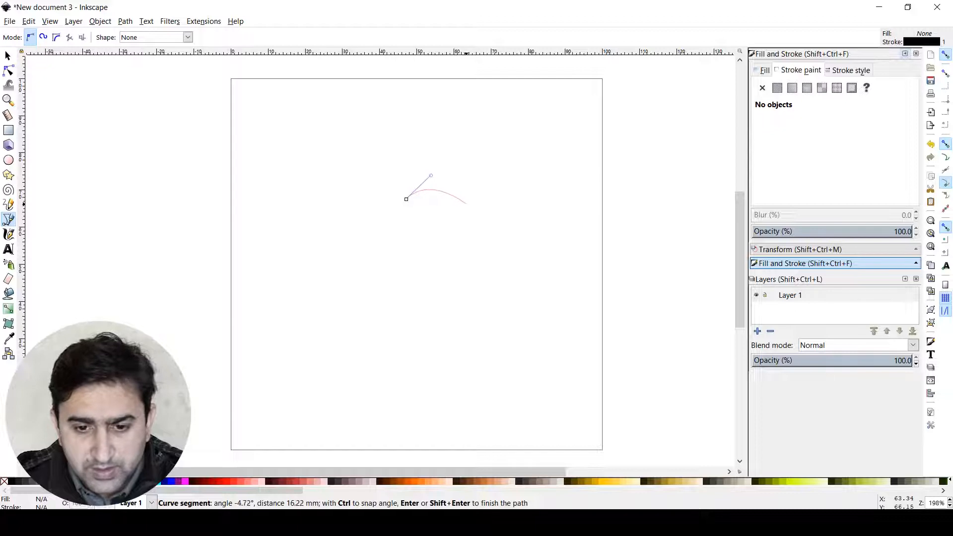
left_click_drag(465, 204, 478, 217)
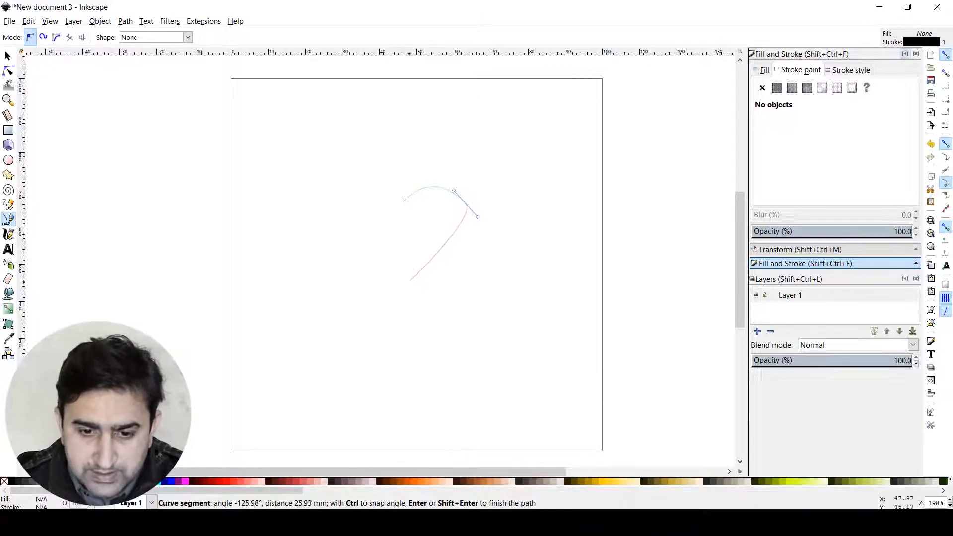
left_click_drag(408, 269, 382, 284)
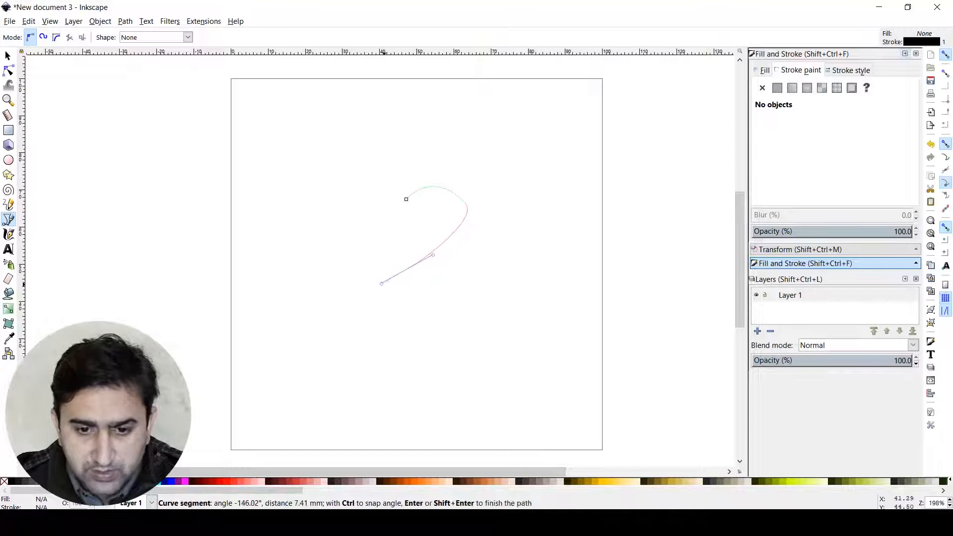
left_click(7, 56)
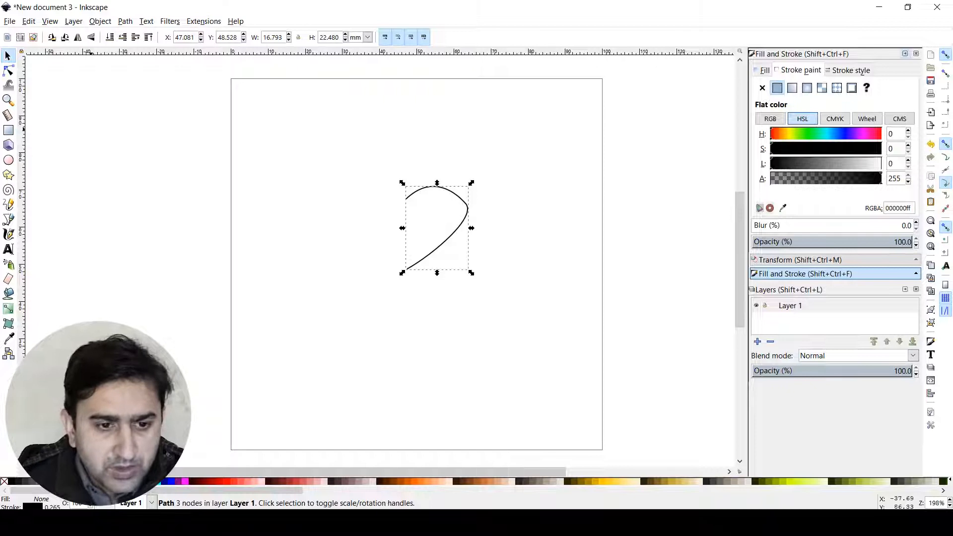
Reshape the half-heart by moving its outer middle node inward and adjusting its handle for a rounder curve about 14 mm wide.
left_click(9, 71)
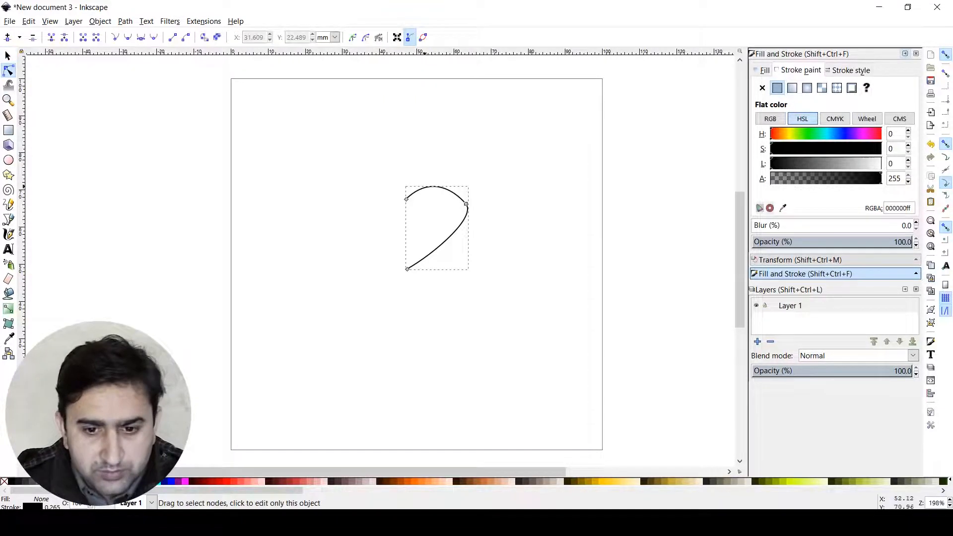
left_click(457, 210)
left_click(465, 205)
left_click(466, 203)
left_click(465, 204)
left_click(466, 204)
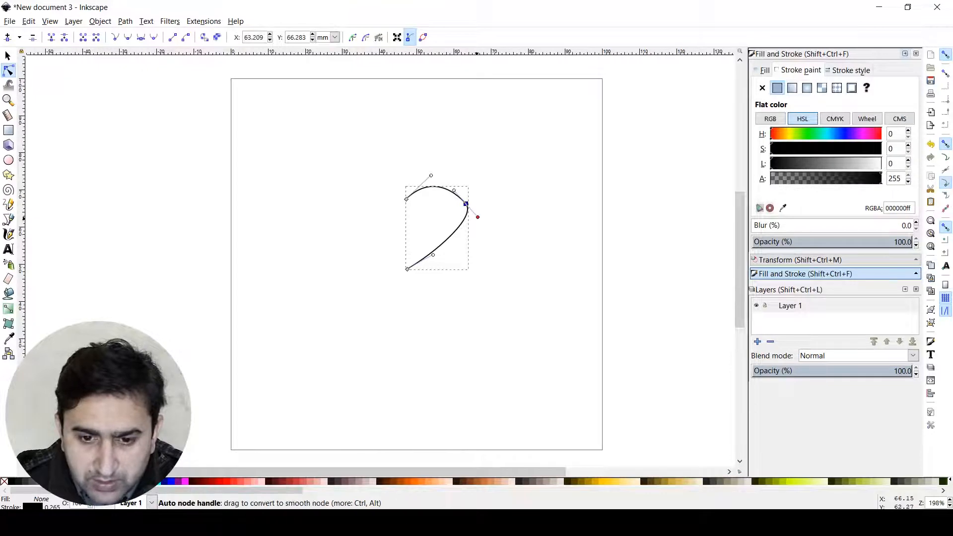
left_click_drag(477, 217, 462, 232)
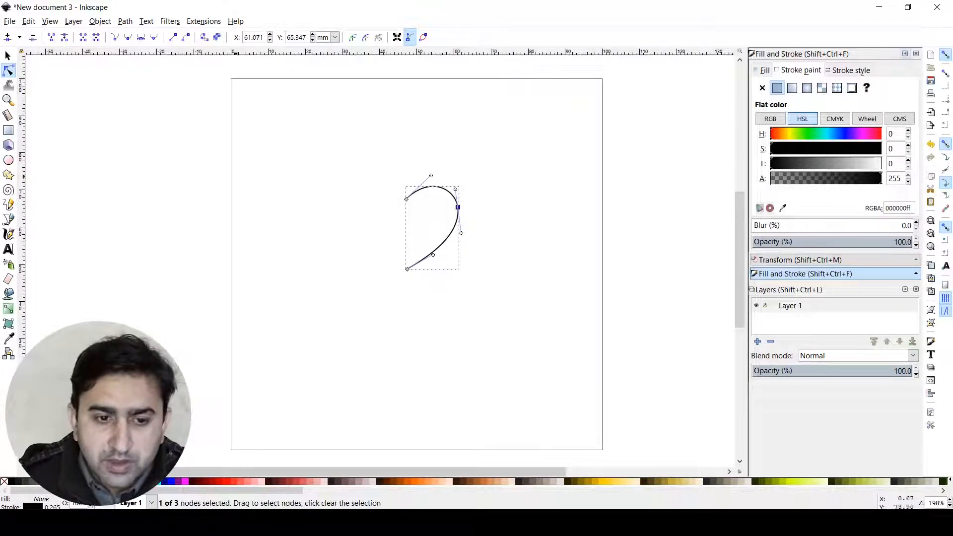
Select the reshaped half-heart curve as a whole object.
left_click(8, 56)
left_click(454, 210)
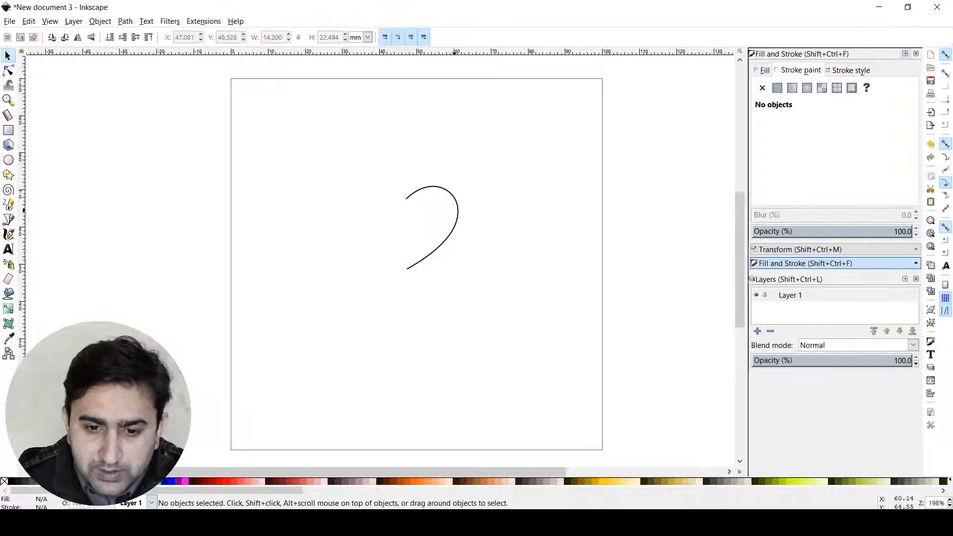
left_click_drag(478, 185, 414, 243)
mouse_move(514, 148)
left_mouse_down()
mouse_move(445, 195)
mouse_move(323, 324)
left_mouse_up()
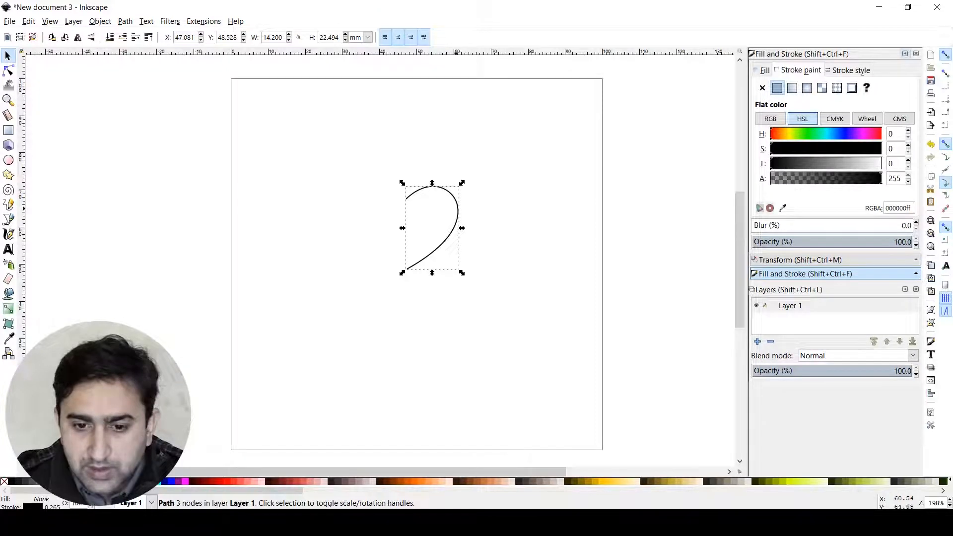
Duplicate the half-heart curve and place the copy beside the original on its left, about 17 mm away at the same height.
right_click(456, 204)
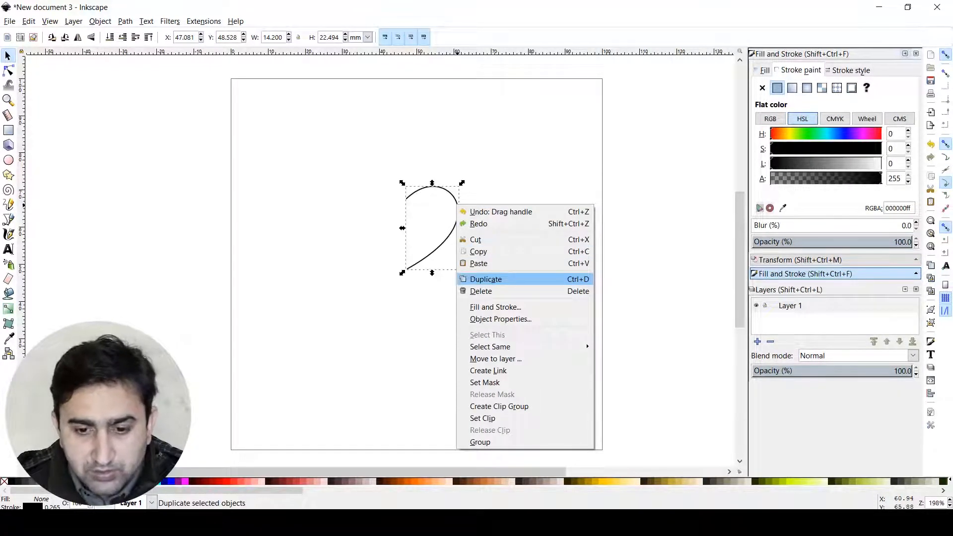
left_click(486, 279)
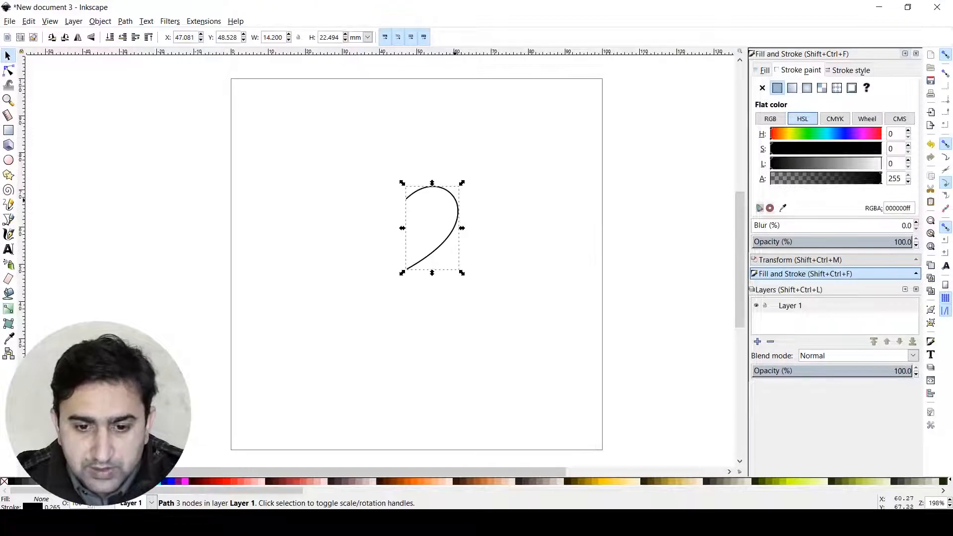
left_click_drag(456, 203, 391, 203)
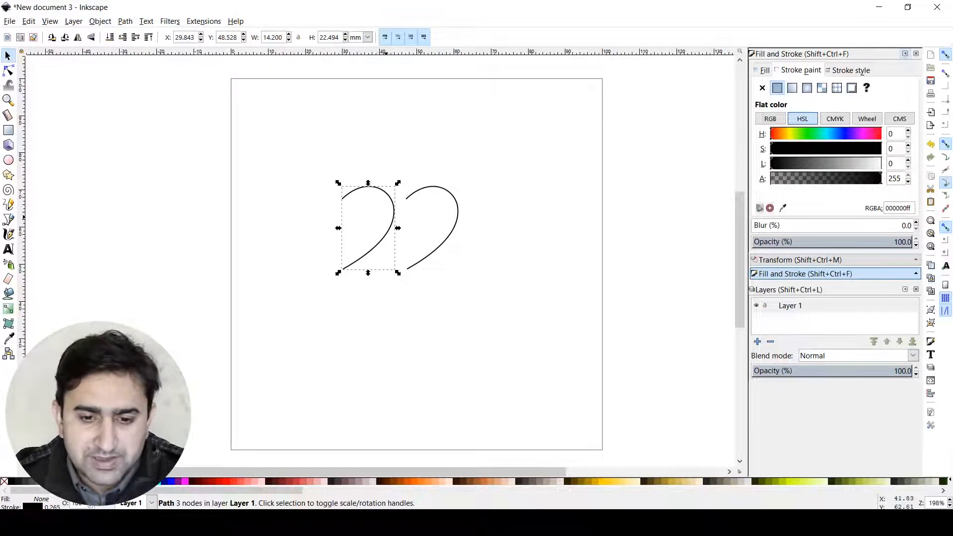
Flip the copied half-heart horizontally and move it right until its two ends meet those of the original half.
right_click(389, 201)
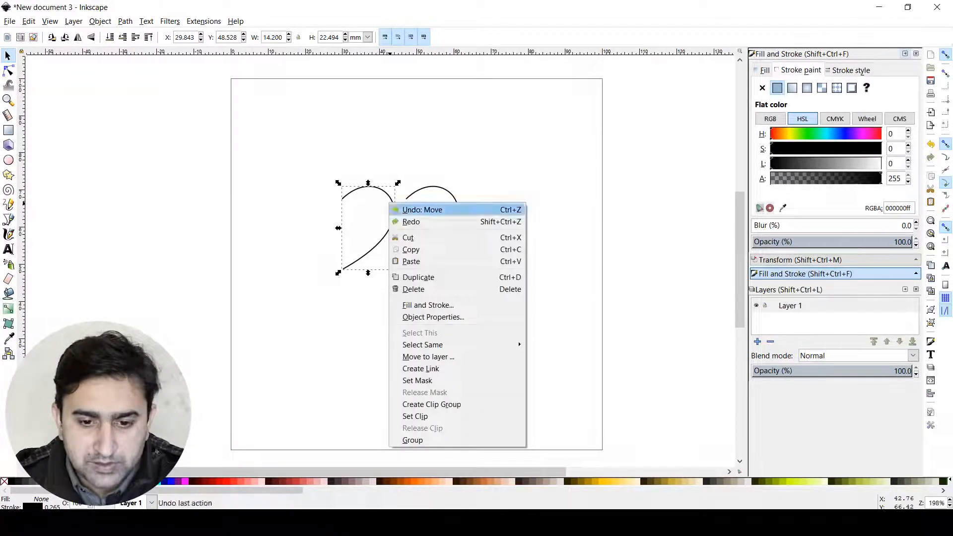
left_click_drag(389, 154, 320, 304)
left_click_drag(323, 161, 397, 293)
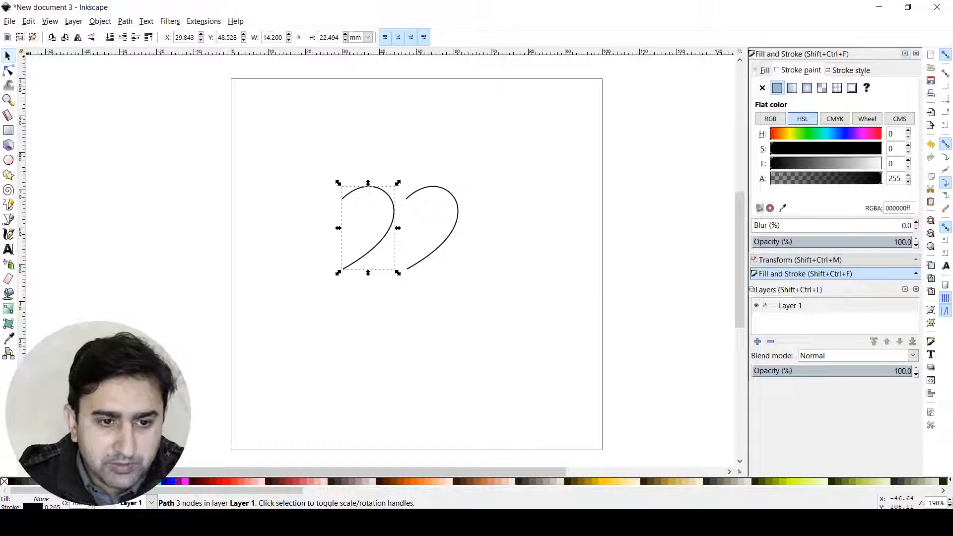
left_click(78, 37)
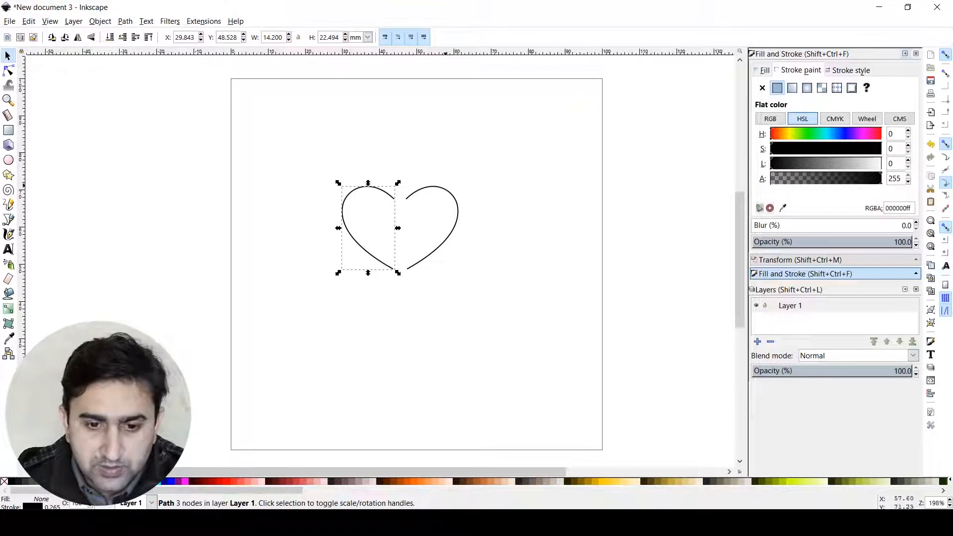
key("Escape")
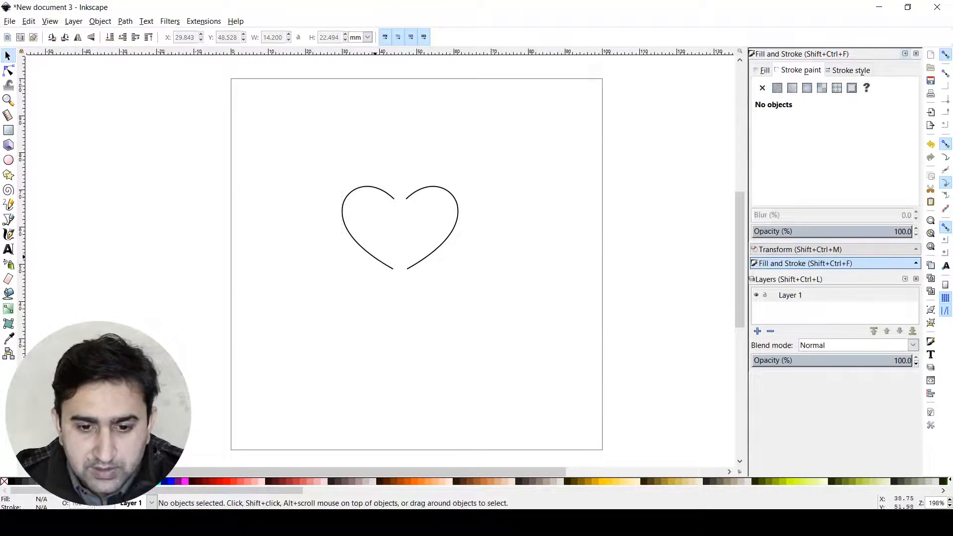
left_click_drag(376, 271, 391, 271)
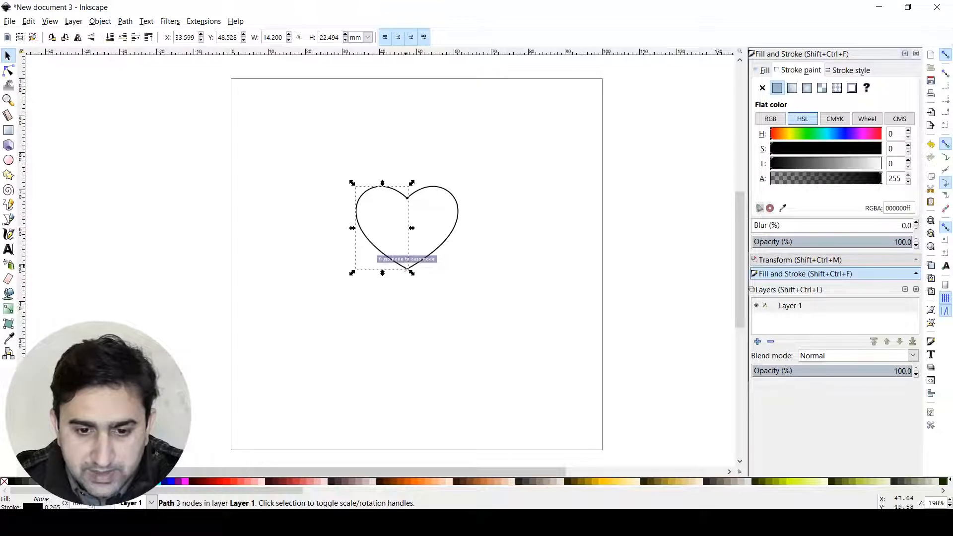
left_click(403, 295)
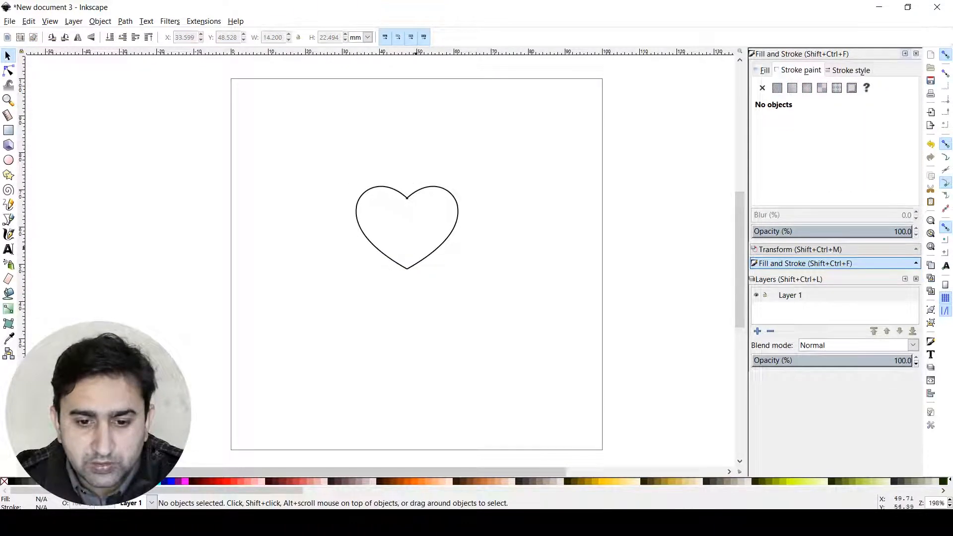
Move the left half's upper end node onto the right half's end node and check the alignment of its lower end node.
scroll(403, 271, "up", 3)
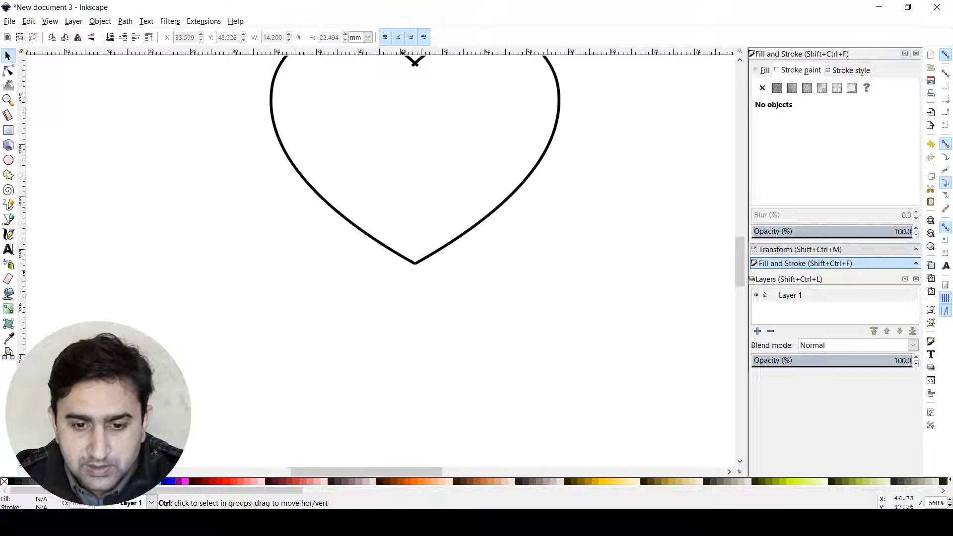
key("space")
left_click_drag(472, 167, 444, 262)
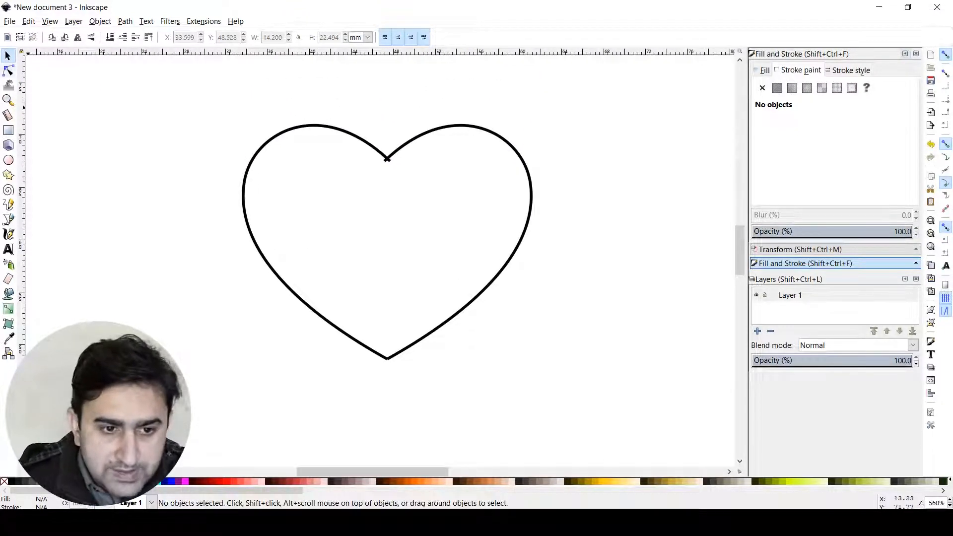
left_click(8, 71)
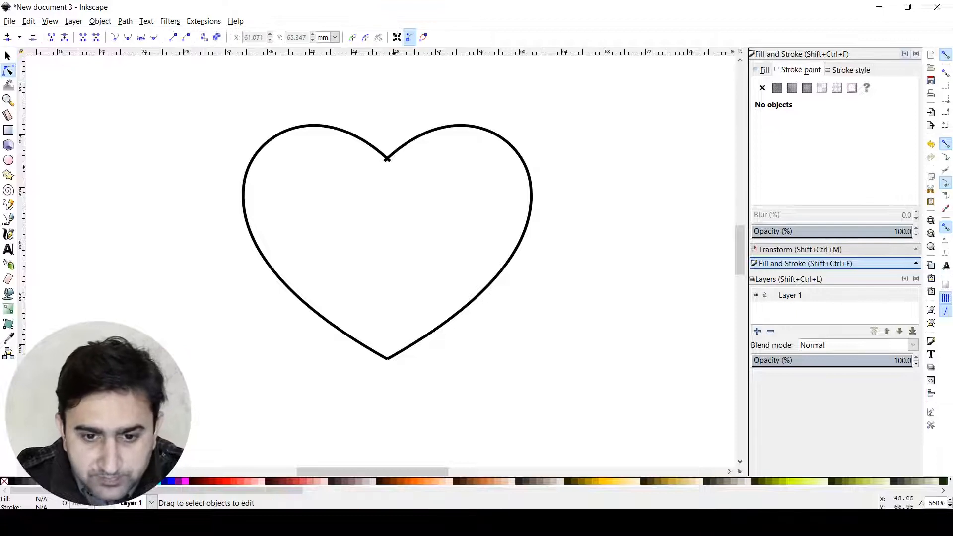
left_click(390, 161)
left_click(390, 169)
left_click(391, 161)
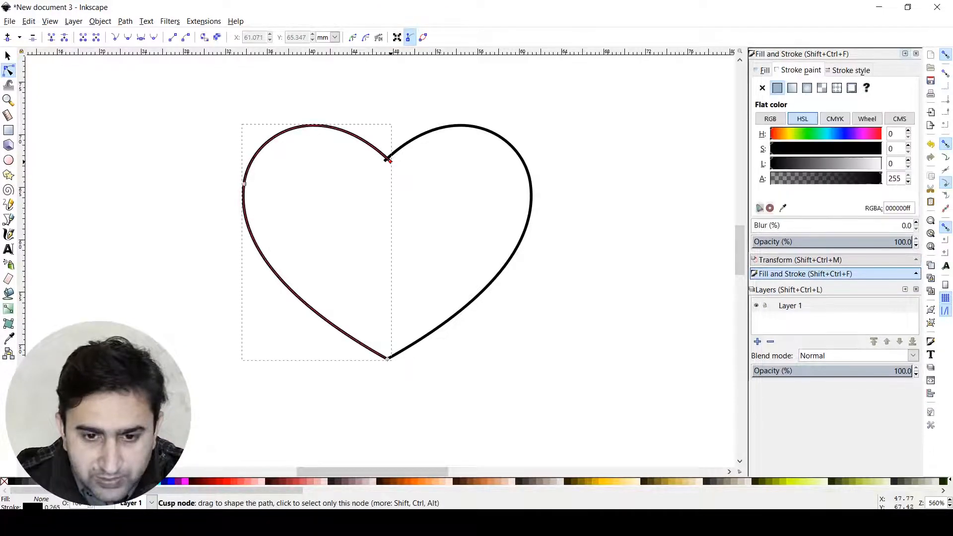
left_click(390, 160)
left_click(389, 161)
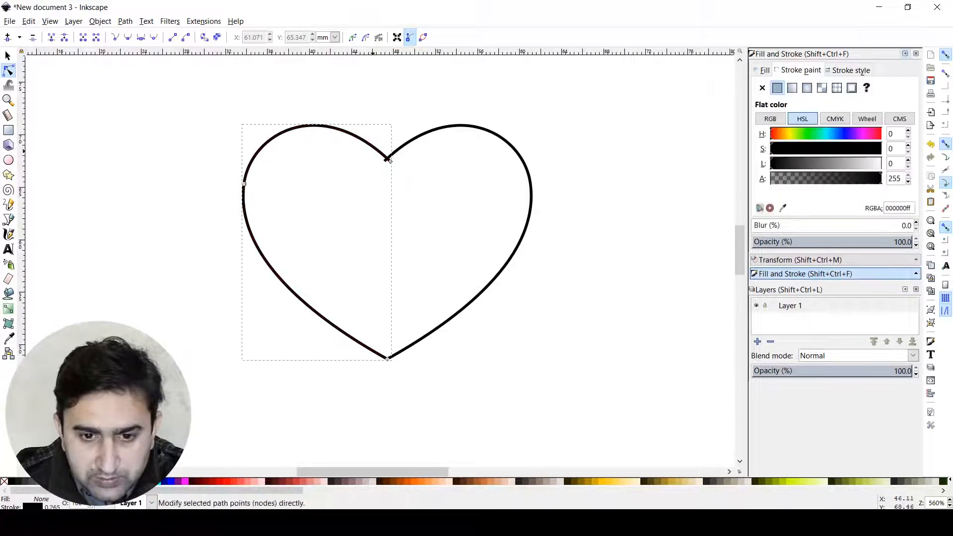
left_click(390, 161)
left_click_drag(390, 160, 385, 162)
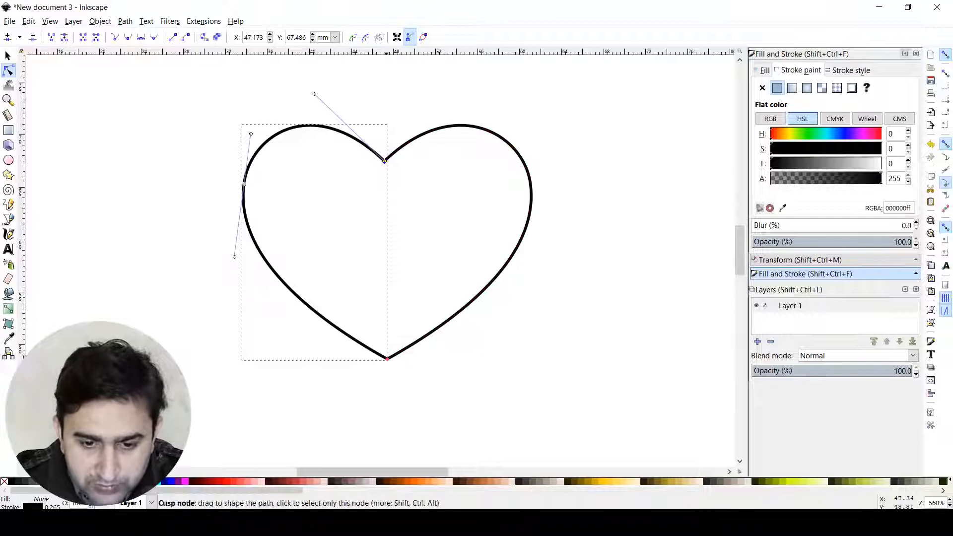
left_click(387, 358)
left_click_drag(388, 359, 385, 358)
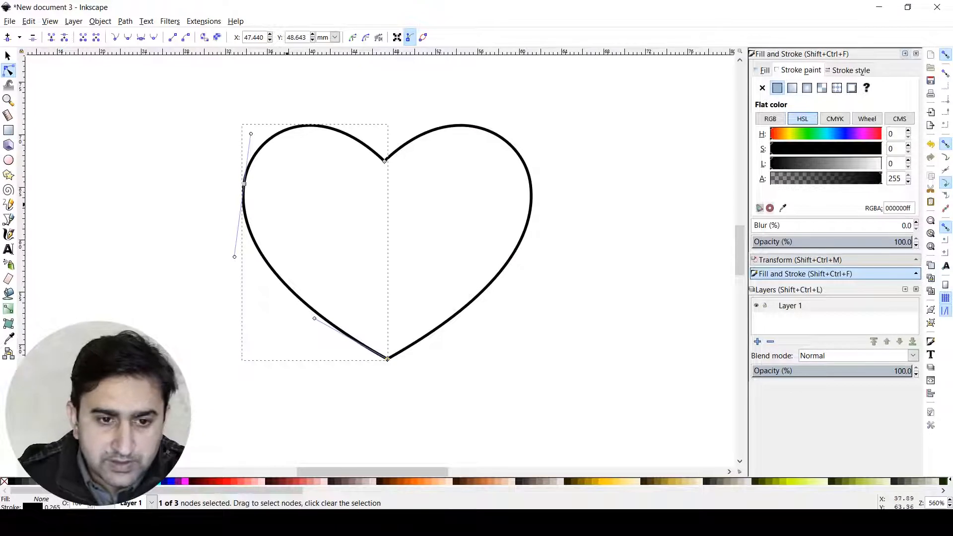
Select both halves and join their overlapping end nodes at the upper notch and lower tip into one closed heart path.
left_click_drag(172, 75, 598, 386)
left_click(8, 55)
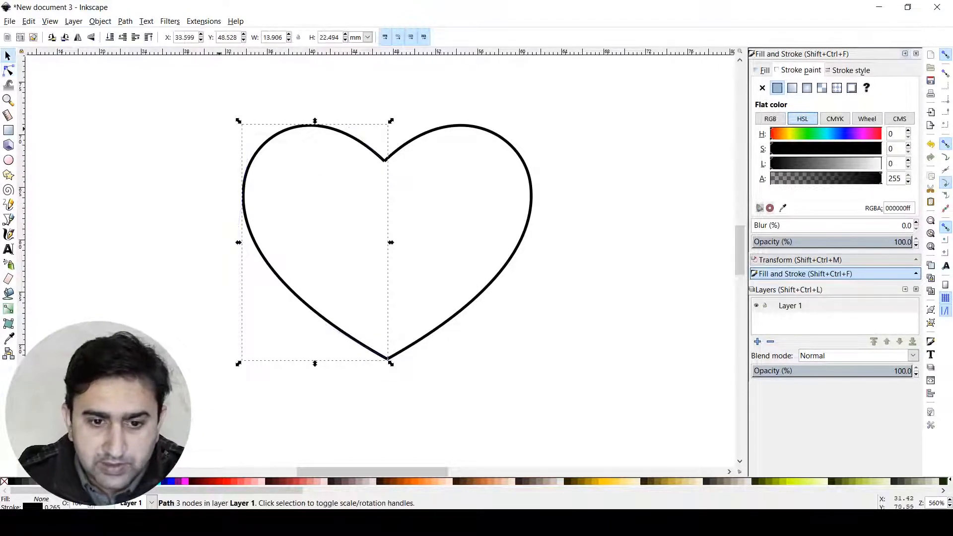
left_click_drag(354, 93, 241, 240)
left_click_drag(160, 76, 583, 372)
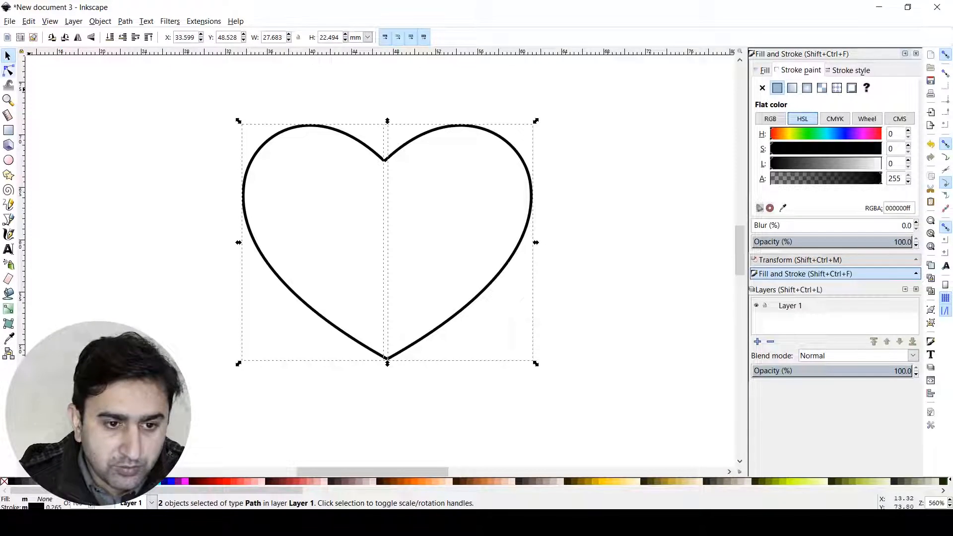
key("n")
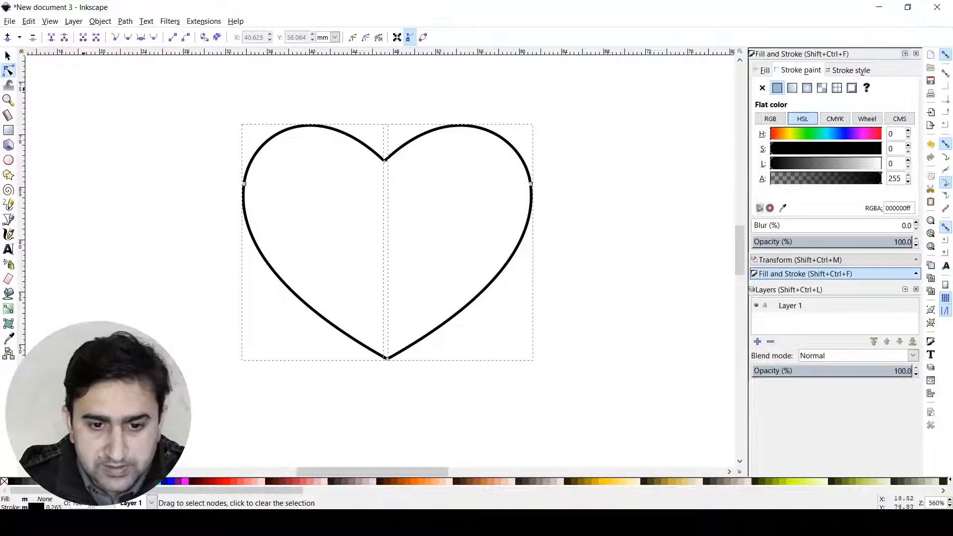
left_click_drag(370, 174, 404, 145)
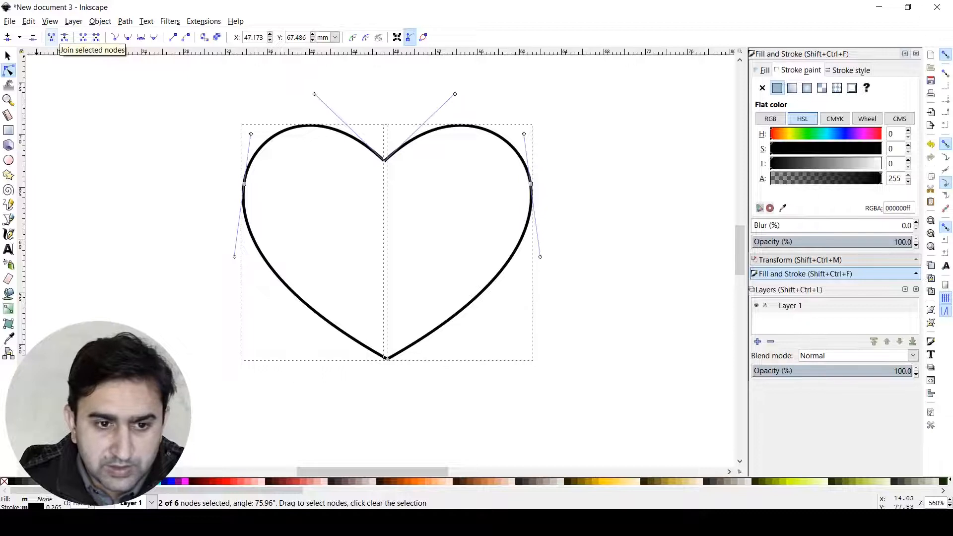
left_click(51, 37)
left_click_drag(352, 398, 423, 330)
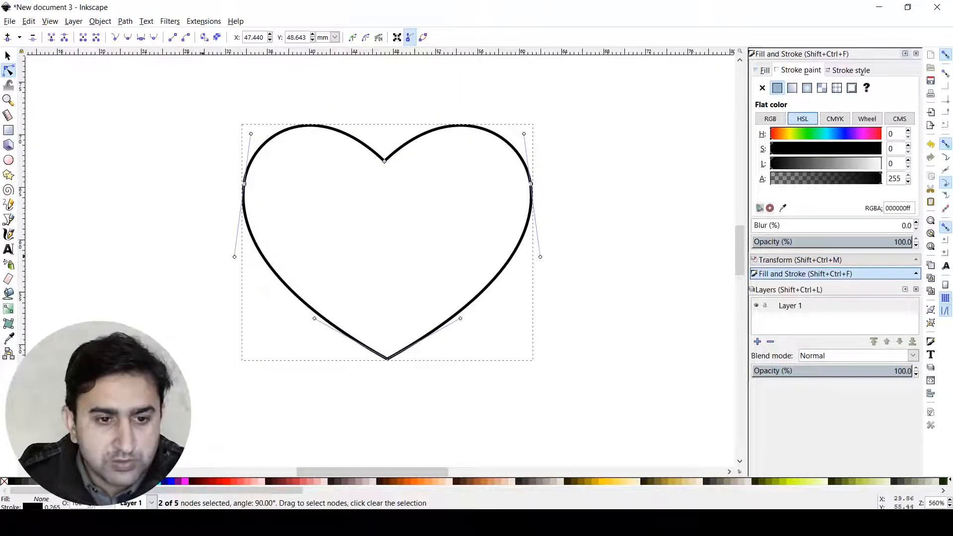
left_click(52, 37)
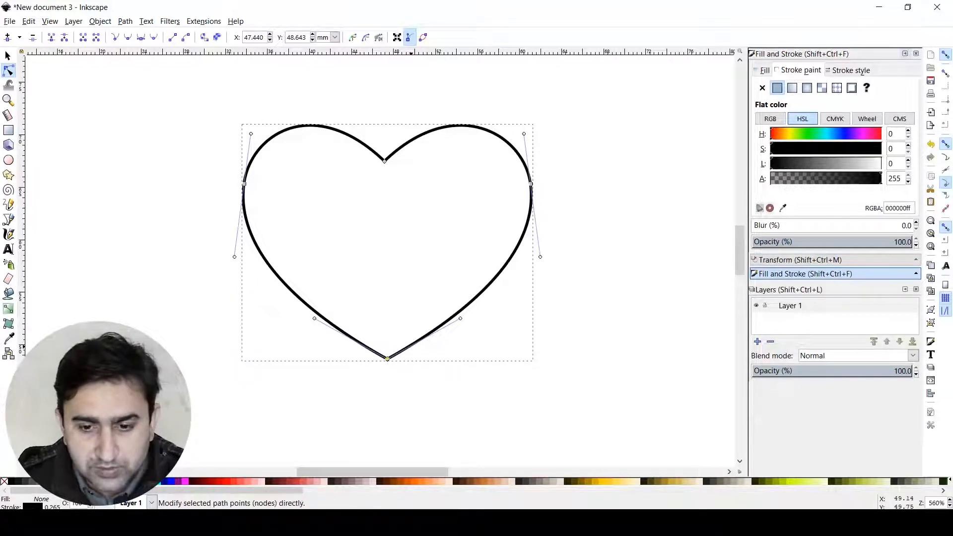
left_click(8, 56)
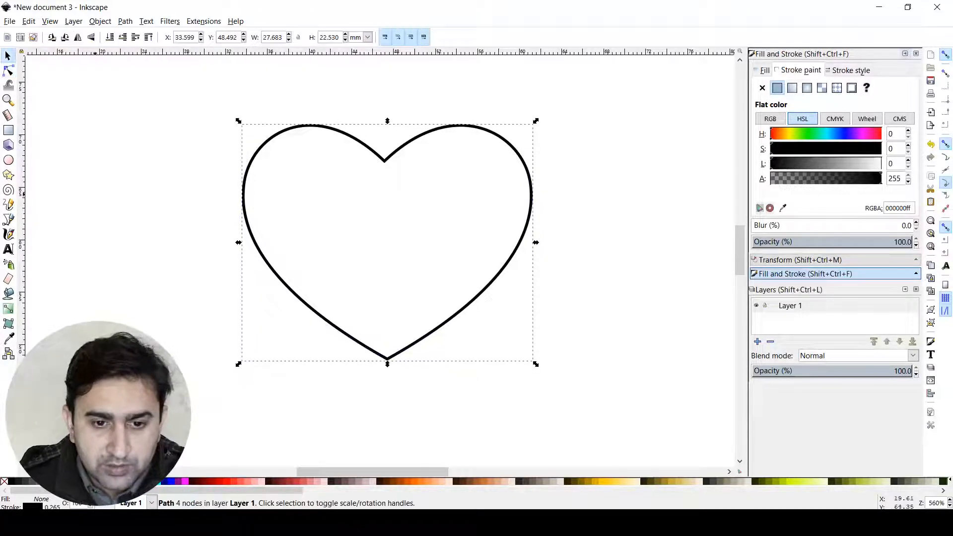
Move the joined heart slightly up on the page, to about X 32.7 mm and Y 55.0 mm.
left_click(190, 314)
left_click(286, 287)
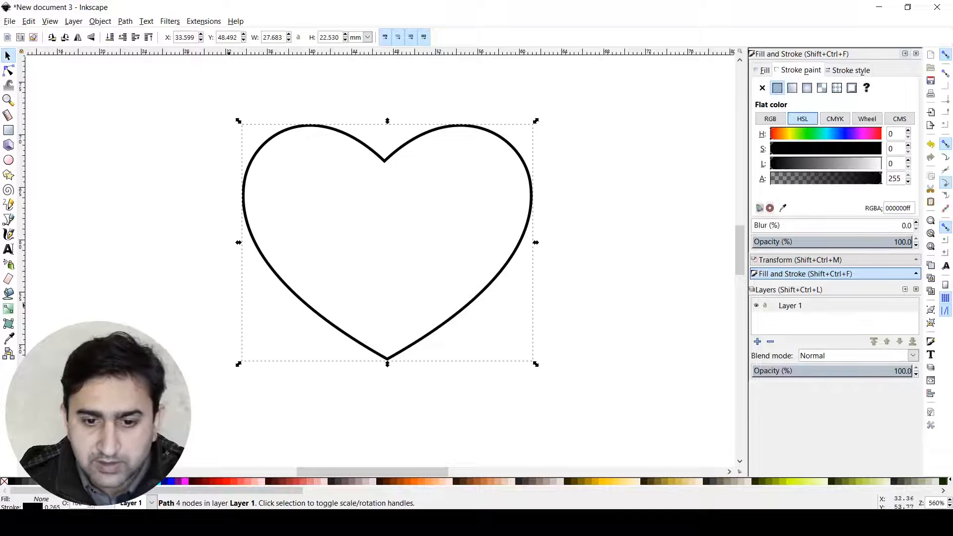
scroll(465, 329, "down", 3)
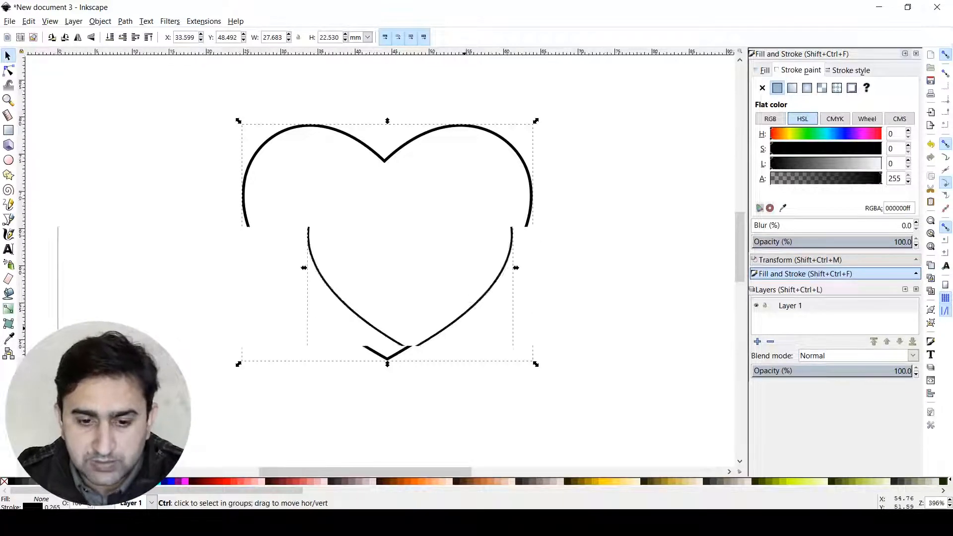
scroll(465, 328, "up", 1)
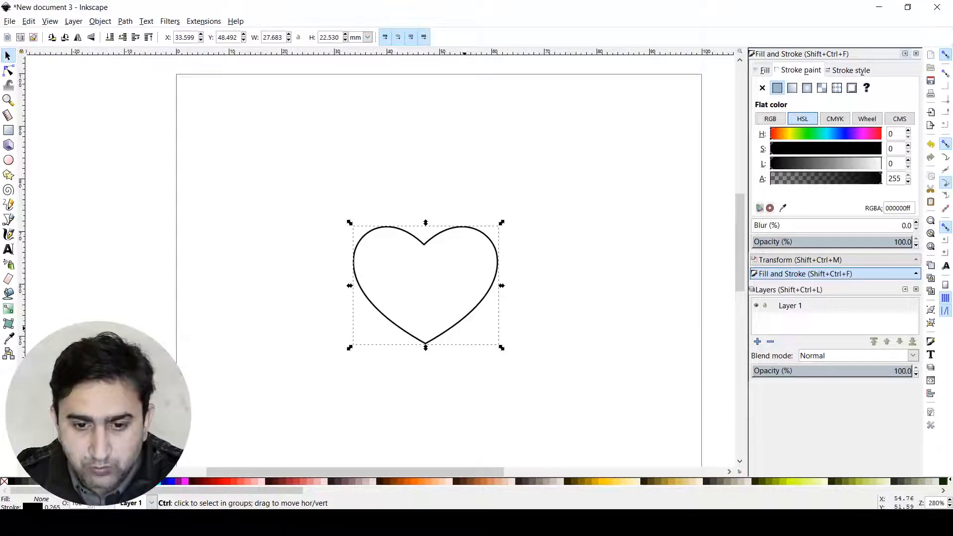
left_click_drag(471, 316, 464, 283)
left_click(408, 357)
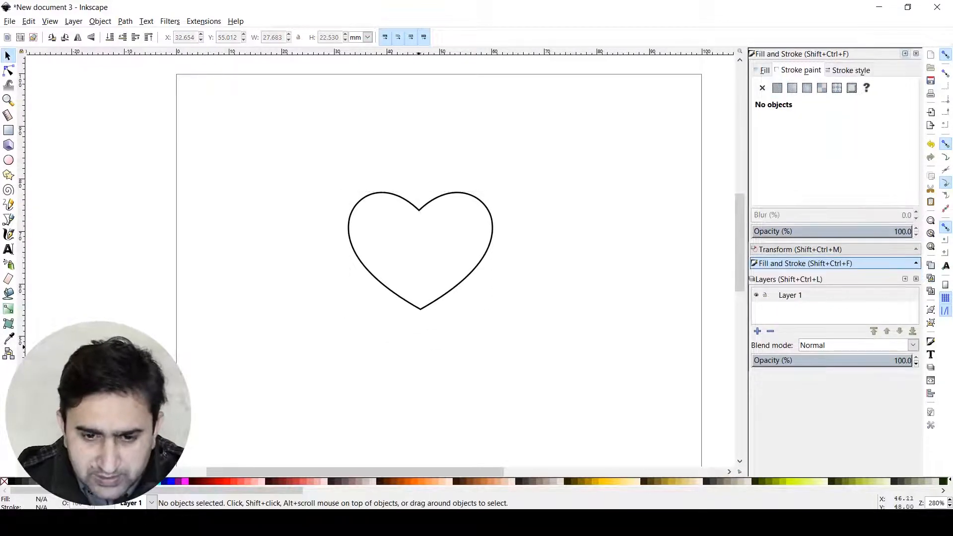
Give the heart a flat red fill with HSL values of about 0, 219 and 150 at full opacity.
mouse_move(289, 322)
left_mouse_down()
mouse_move(453, 166)
mouse_move(498, 180)
left_mouse_up()
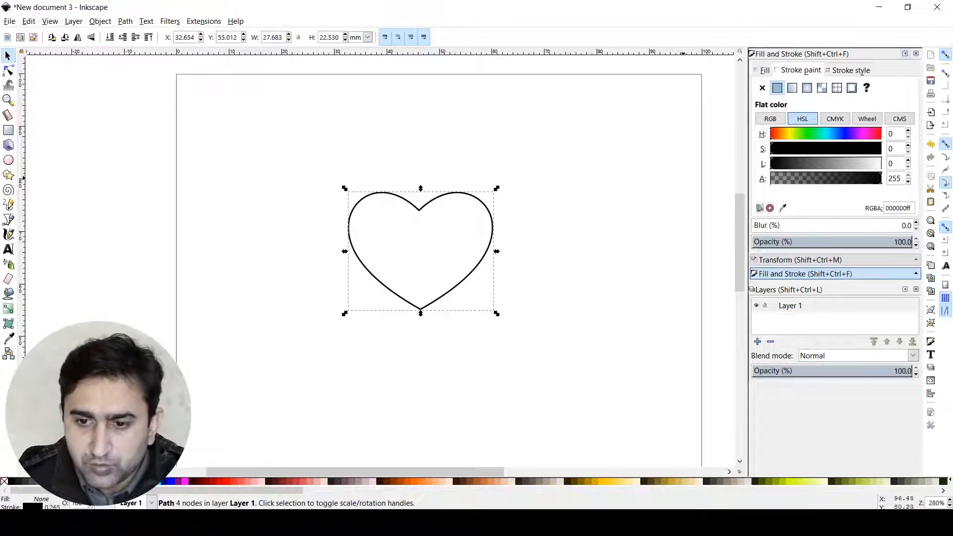
left_click(764, 71)
left_click(762, 88)
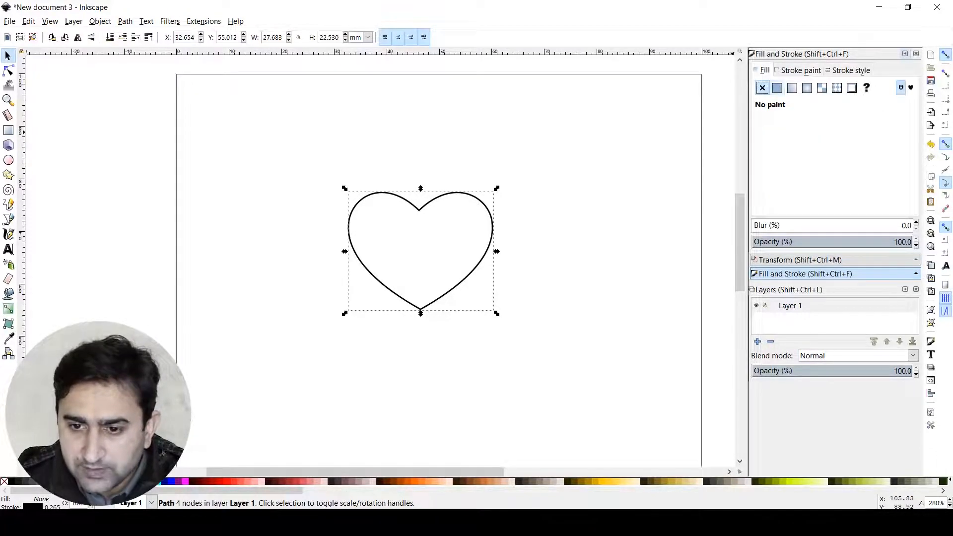
left_click(777, 88)
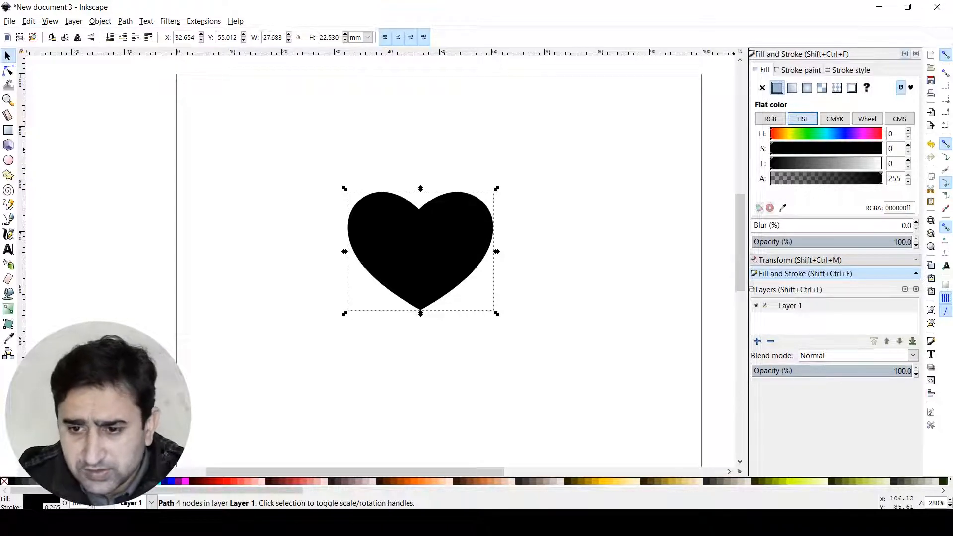
left_click_drag(772, 134, 853, 134)
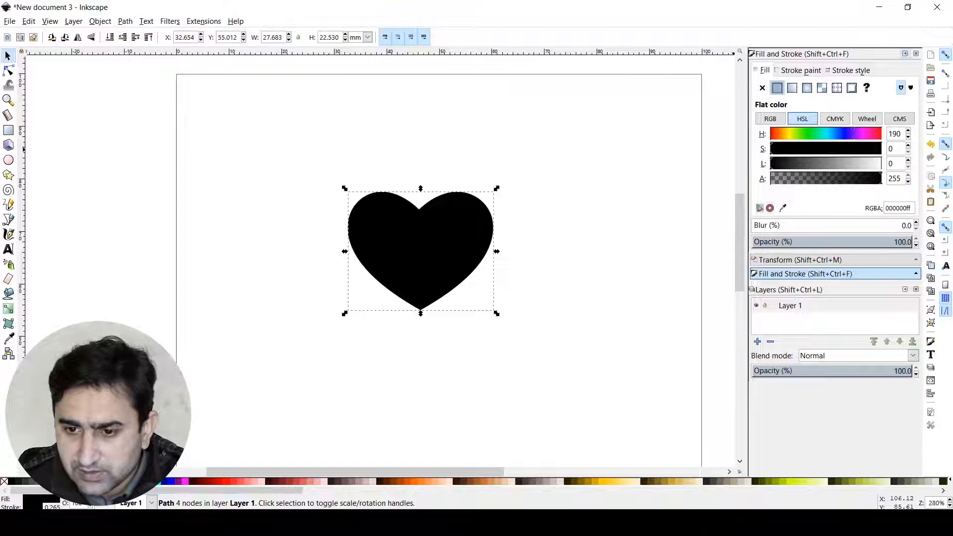
left_click_drag(772, 149, 862, 149)
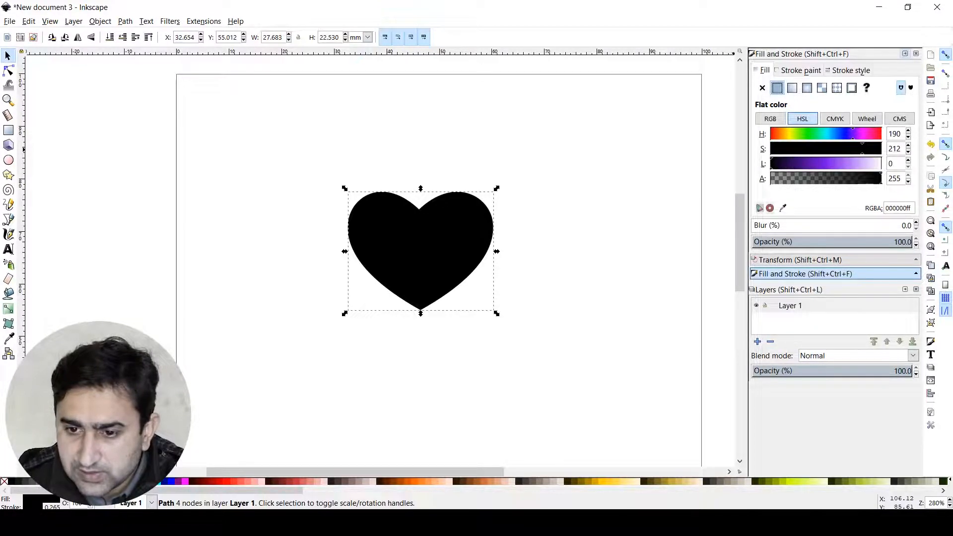
left_click_drag(772, 163, 882, 134)
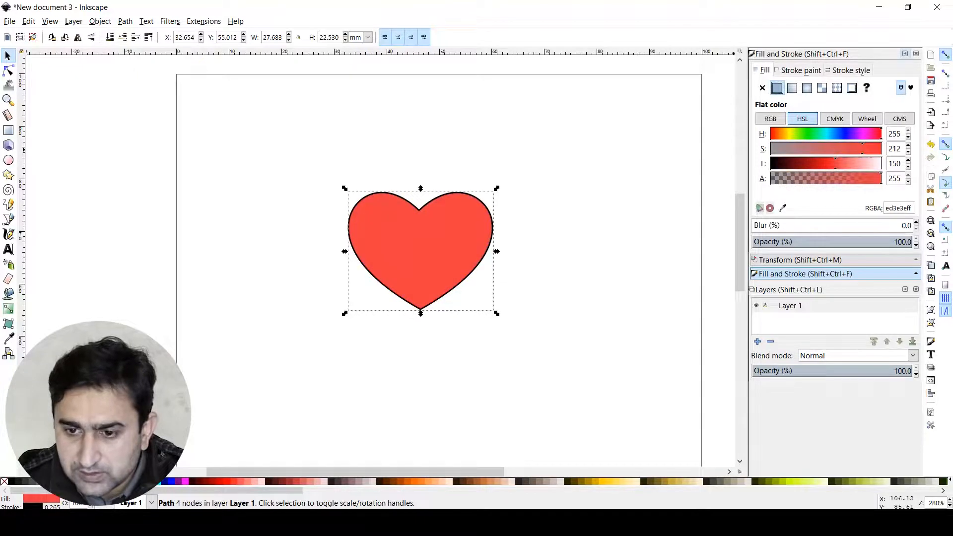
left_click_drag(862, 149, 865, 149)
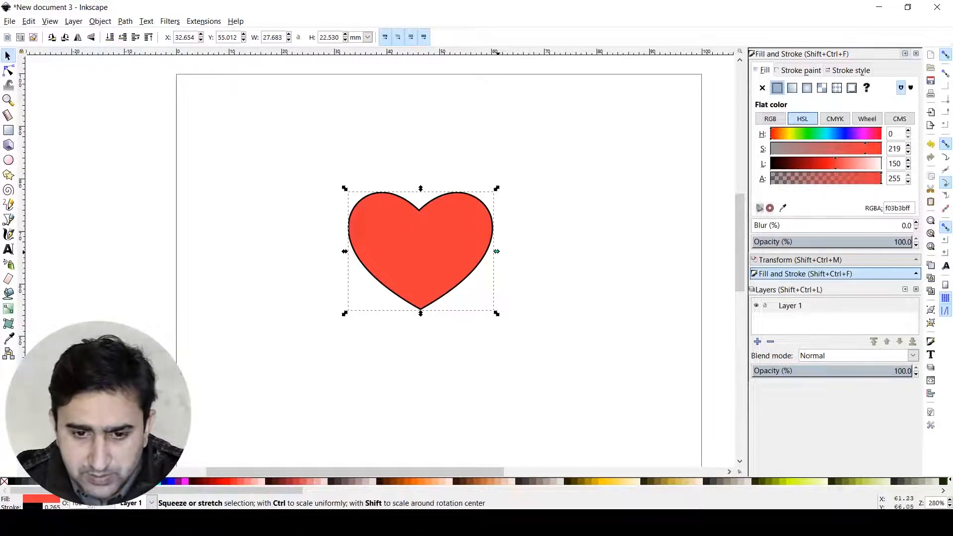
Squeeze the heart horizontally from its right side to a width of about 25.4 mm.
left_click_drag(497, 251, 485, 252)
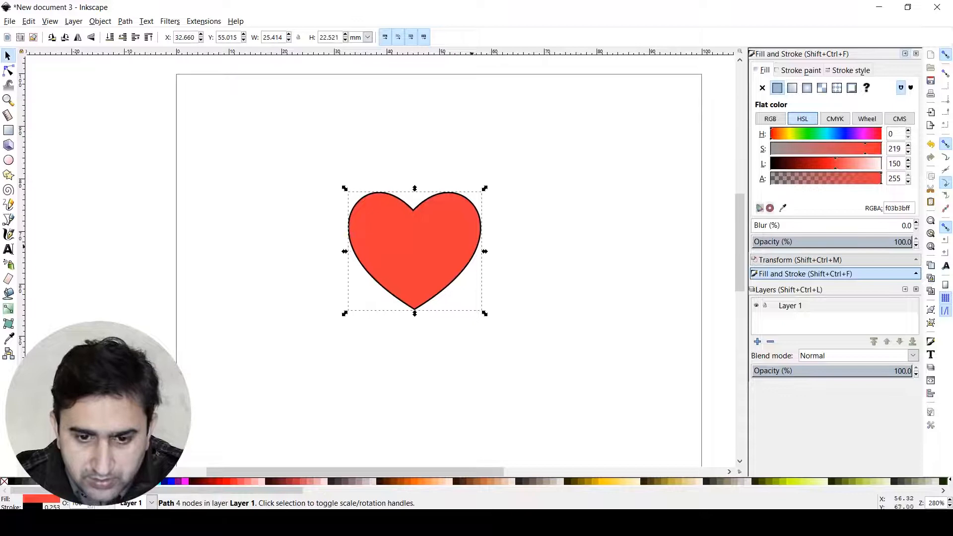
Set the heart outline's stroke width to 0.50 mm.
left_click(530, 275)
left_click(422, 261)
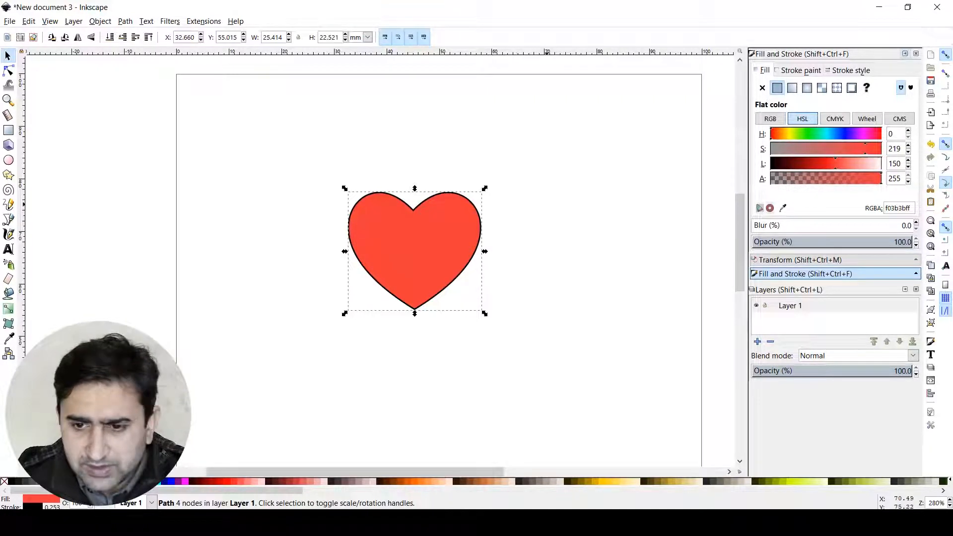
left_click(801, 70)
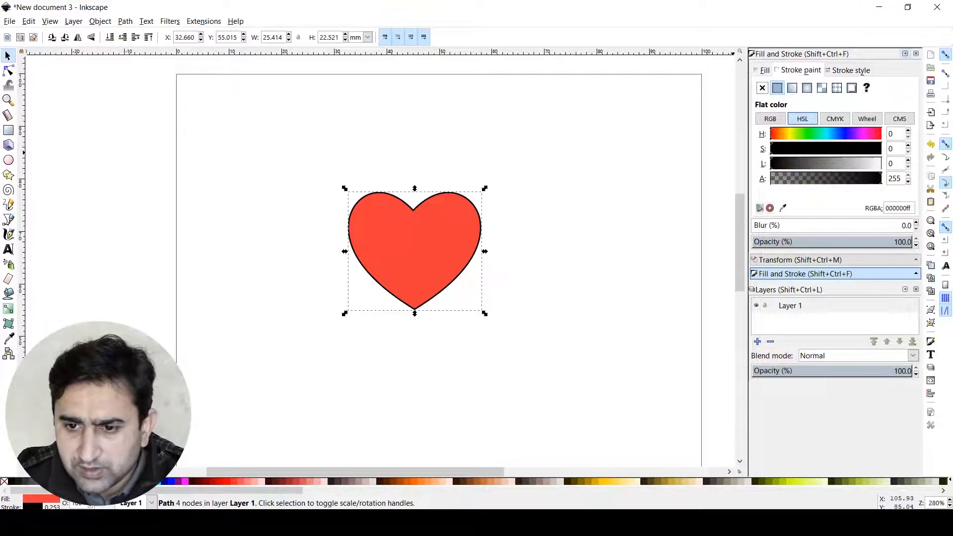
left_click(850, 70)
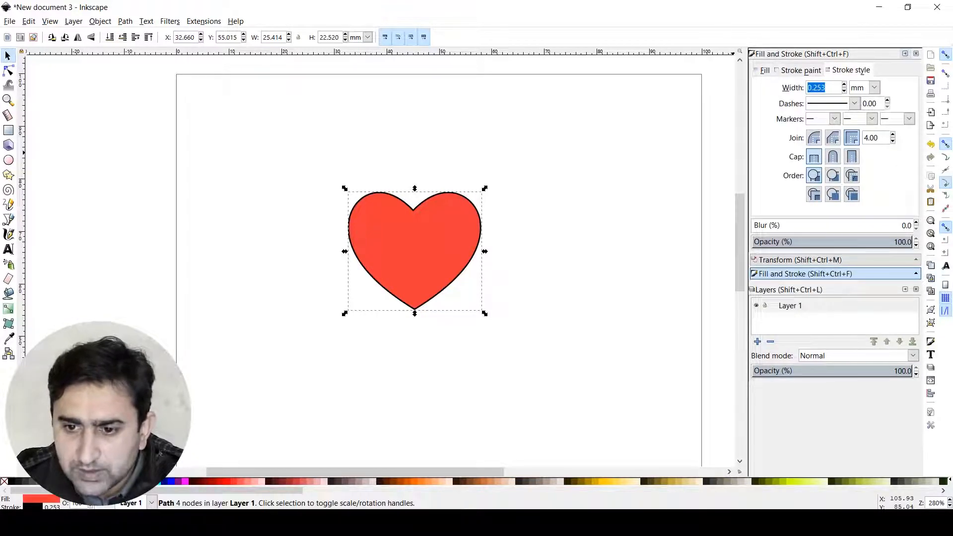
key("Up")
key("Up")
key("Up")
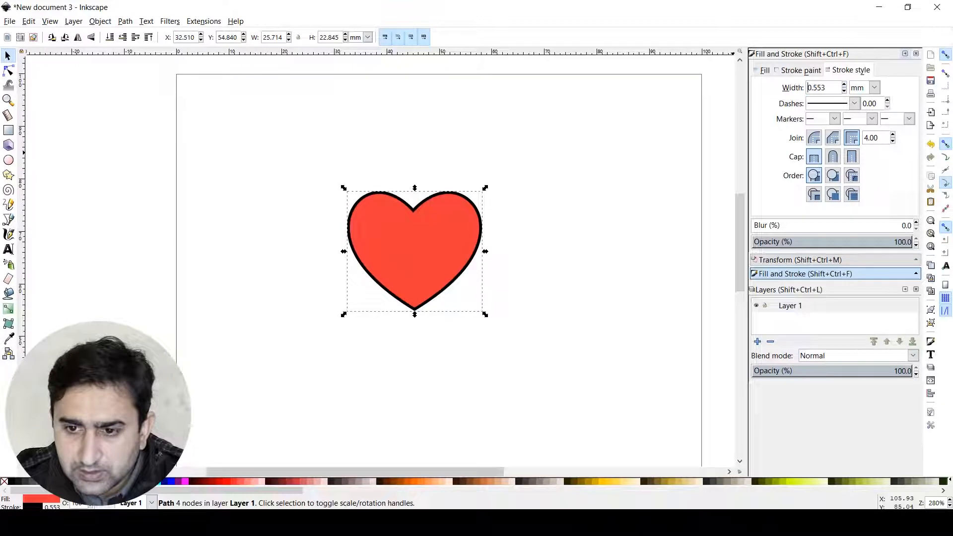
key("shift+End")
type("0")
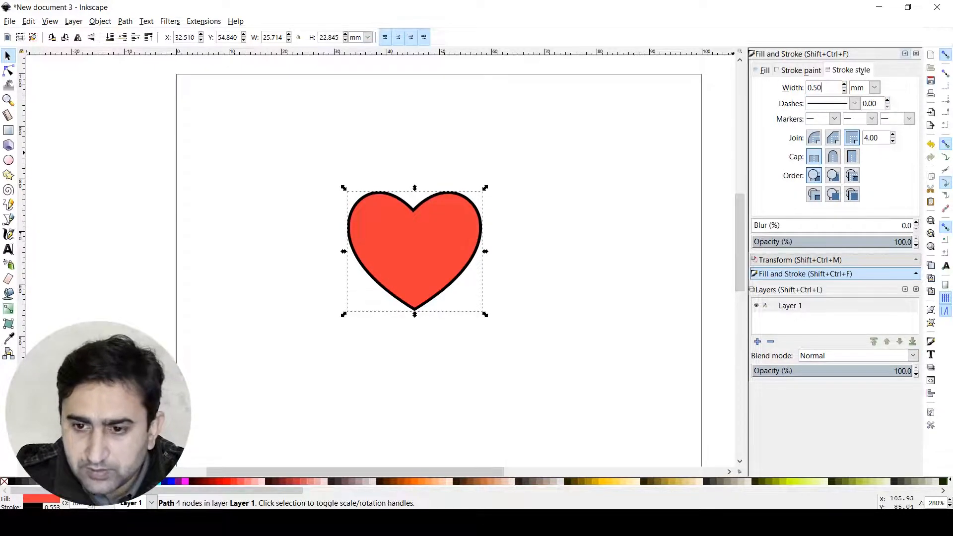
left_click(497, 244)
Scale the heart down to about 19.5 × 17.3 mm and place it at about X 43.9 mm, Y 60.8 mm.
scroll(473, 247, "down", 3)
scroll(482, 285, "up", 2)
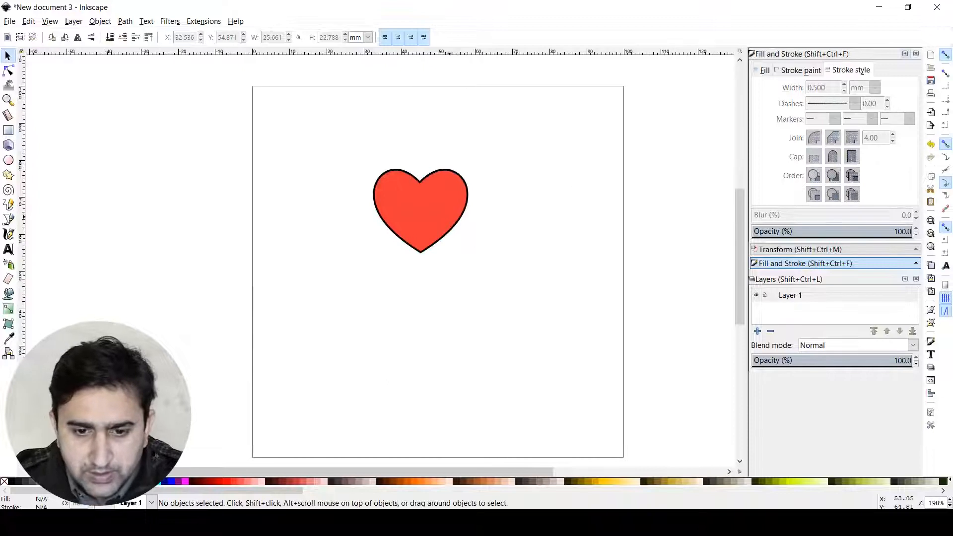
left_click(449, 216)
mouse_move(472, 255)
left_mouse_down()
mouse_move(436, 224)
mouse_move(455, 203)
mouse_move(490, 236)
left_mouse_up()
left_click(425, 247)
left_click(498, 322)
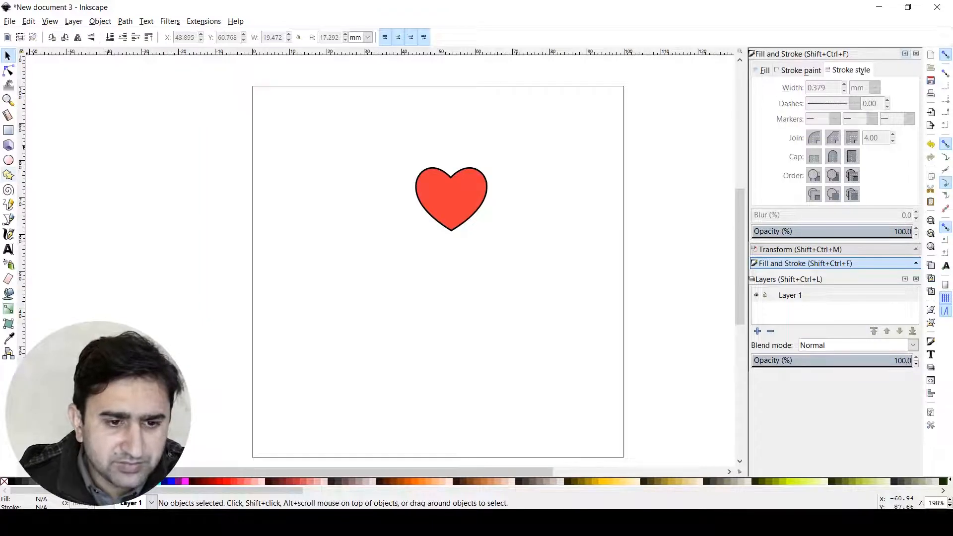
Draw a small five-pointed star to the lower left of the heart and a three-turn spiral below the heart.
left_click(8, 174)
left_click_drag(349, 244, 357, 257)
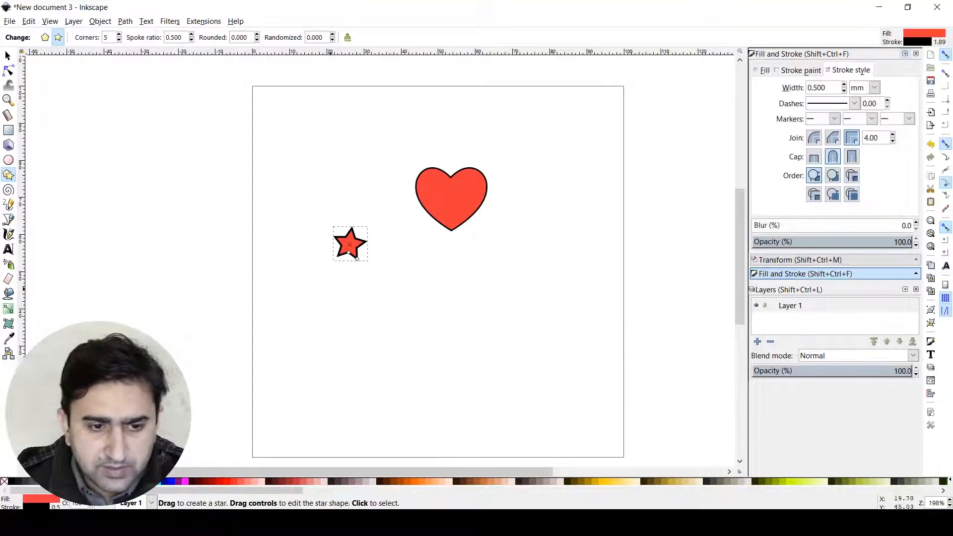
key("i")
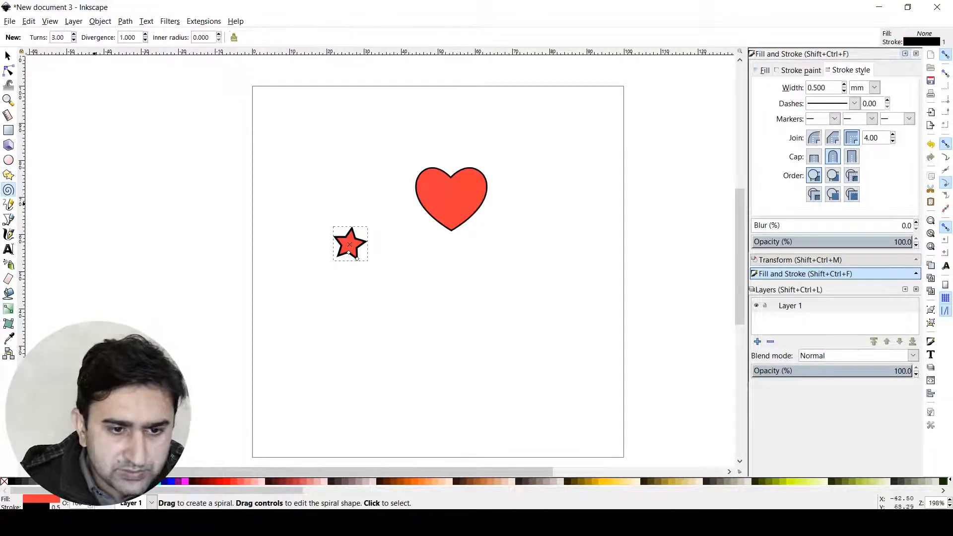
left_click_drag(456, 259, 486, 268)
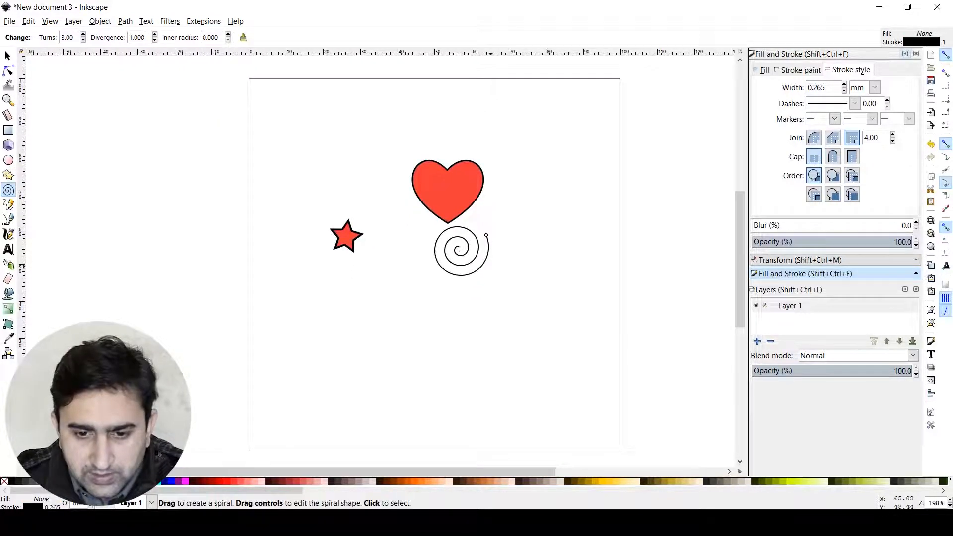
Move the spiral down to about X 45.7 mm, Y 33.7 mm and set its stroke width to 0.5 mm.
key("s")
left_click_drag(469, 258, 453, 307)
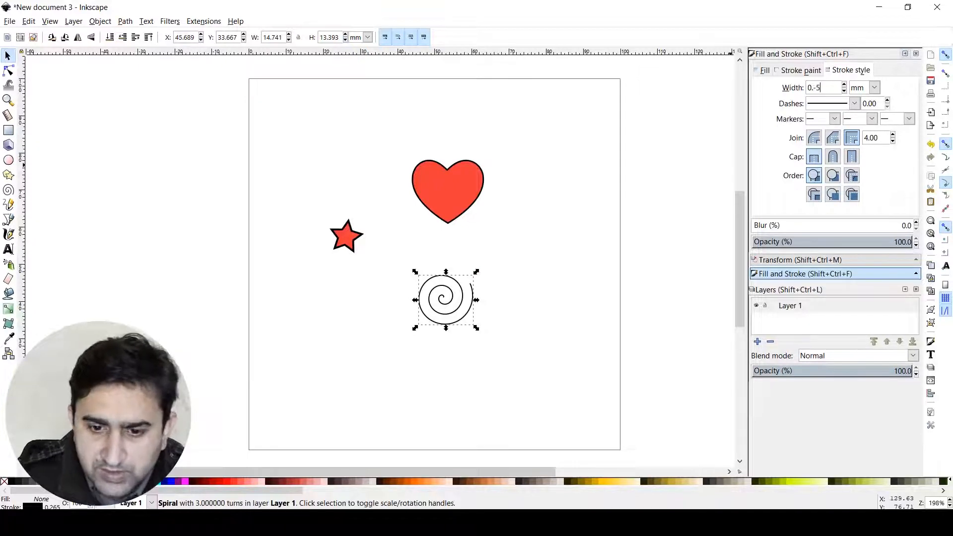
key("Return")
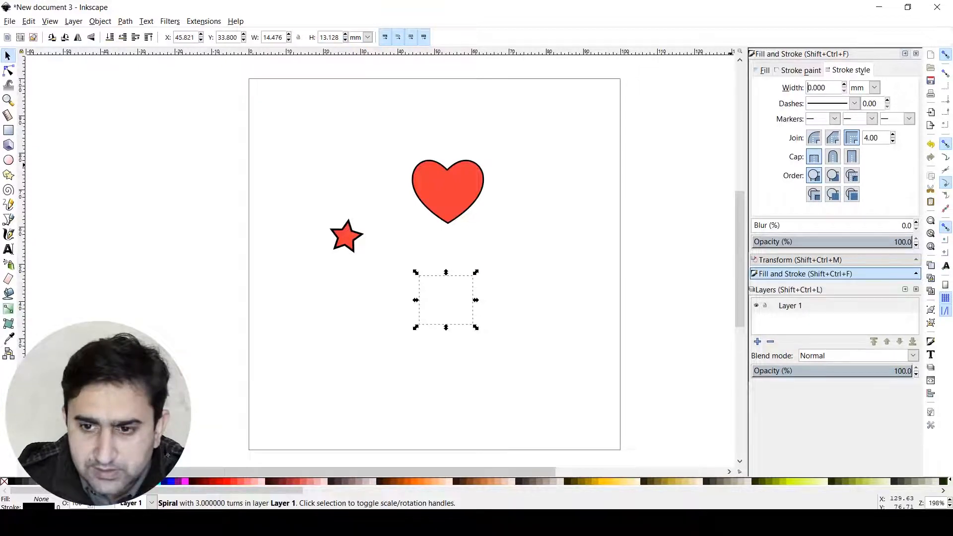
left_click_drag(827, 88, 817, 88)
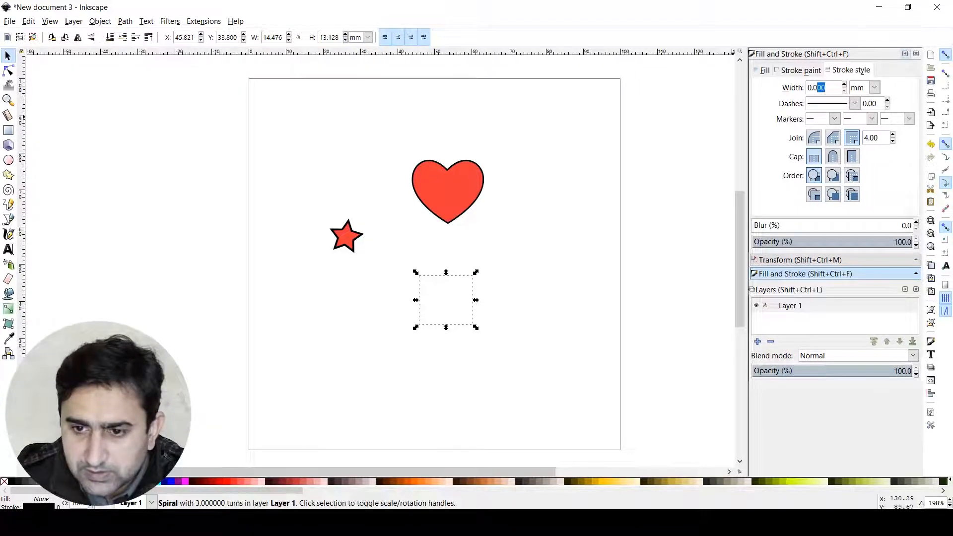
type("5")
key("BackSpace")
key("BackSpace")
type("5")
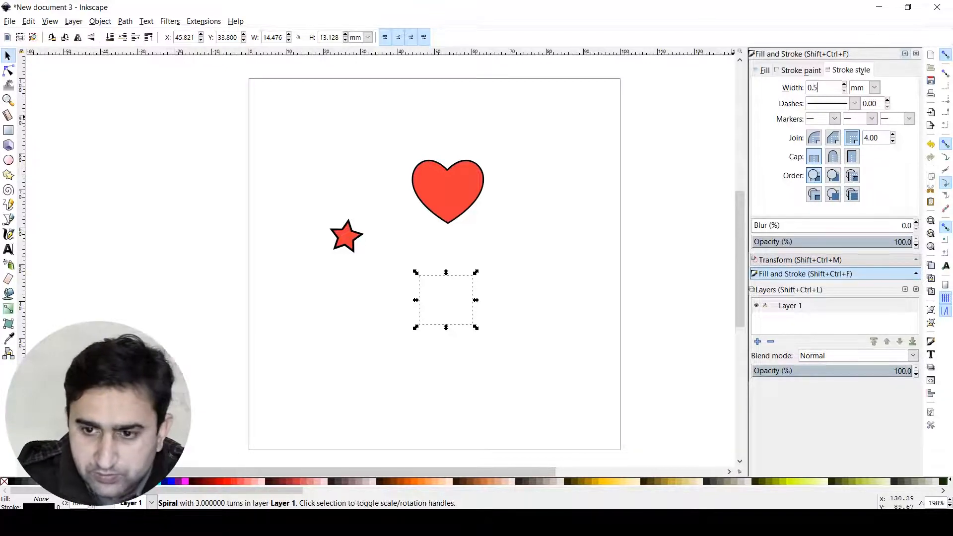
key("Return")
left_click(500, 314)
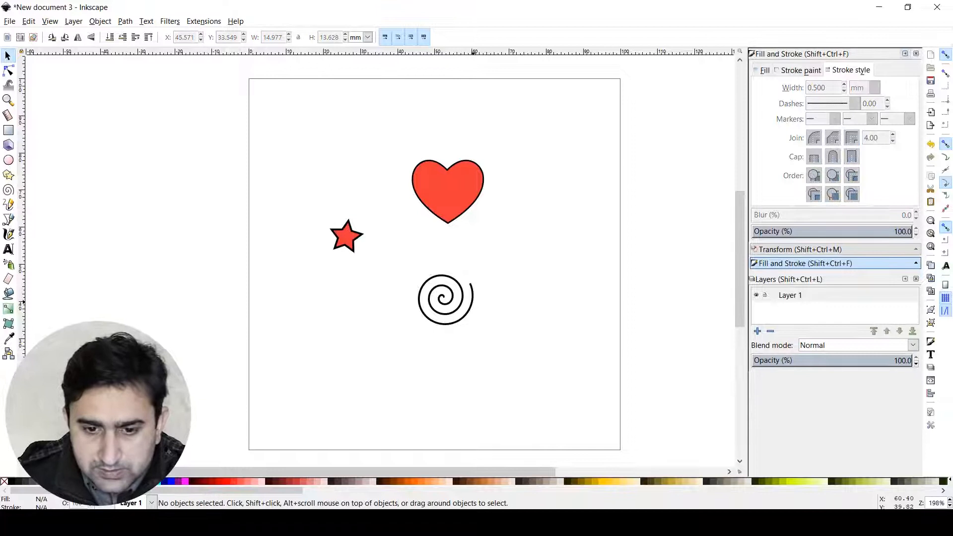
Move the spiral up and to the right, to about X 60.0 mm, Y 41.4 mm.
left_click(472, 301)
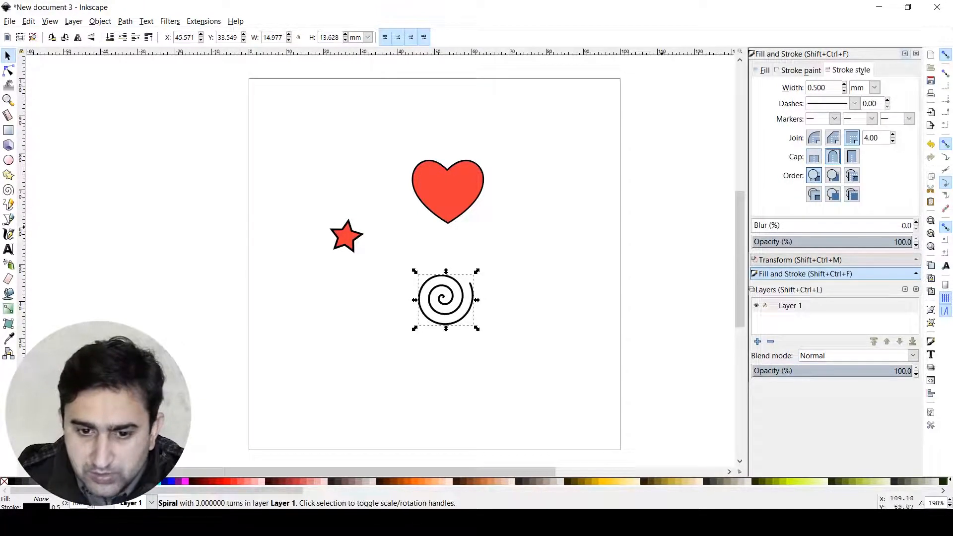
left_click(492, 278)
left_click_drag(466, 312, 520, 283)
left_click(348, 359)
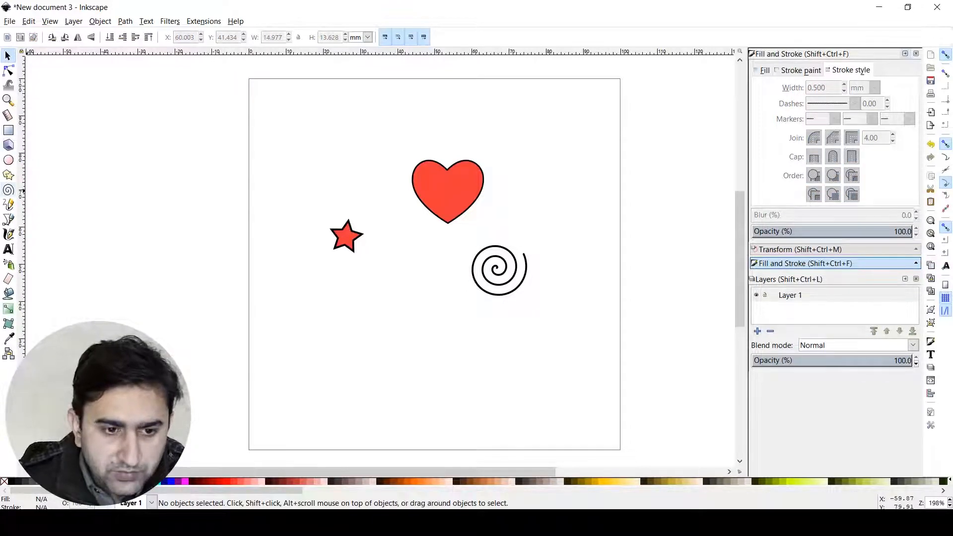
Draw an S-shaped Bezier stem about 20.7 mm wide and 14.5 mm high below the star.
left_click(8, 219)
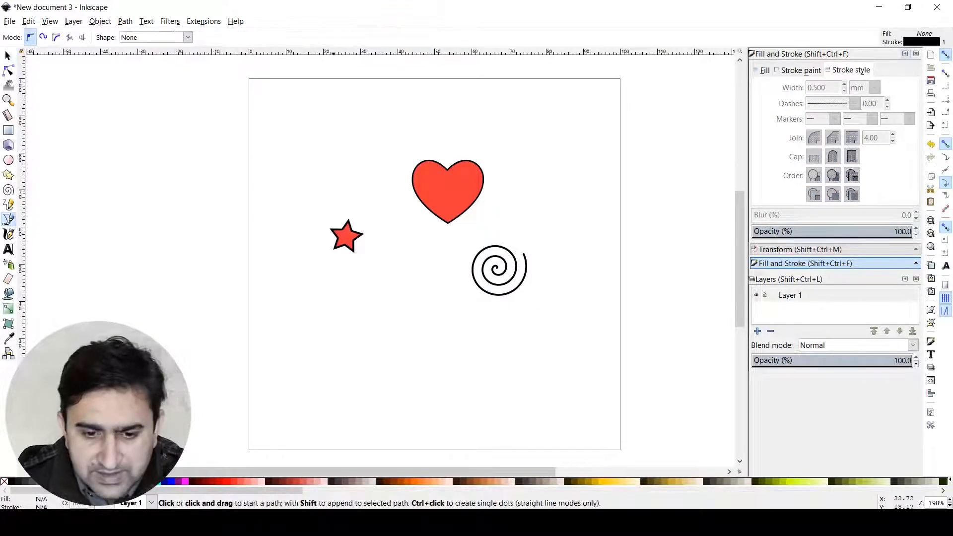
left_click_drag(321, 374, 398, 311)
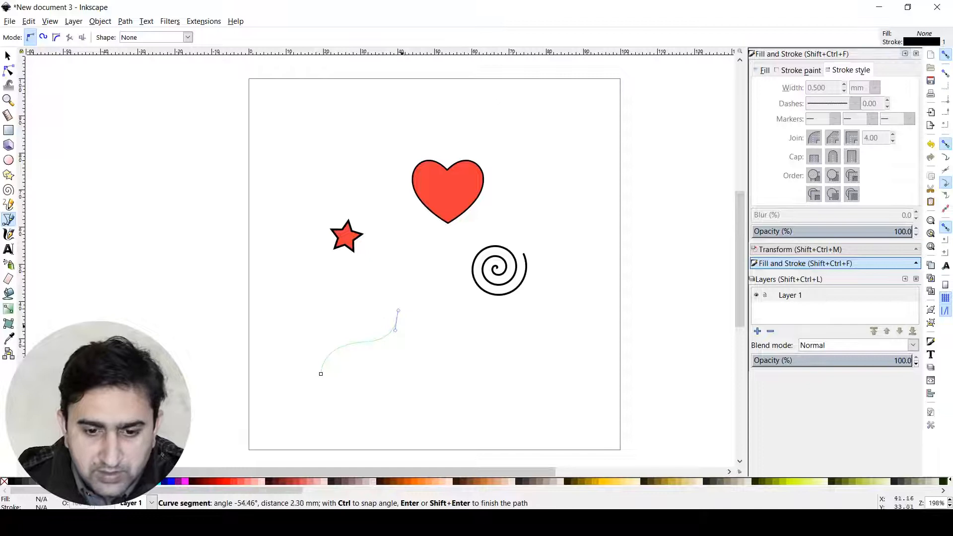
left_click(7, 55)
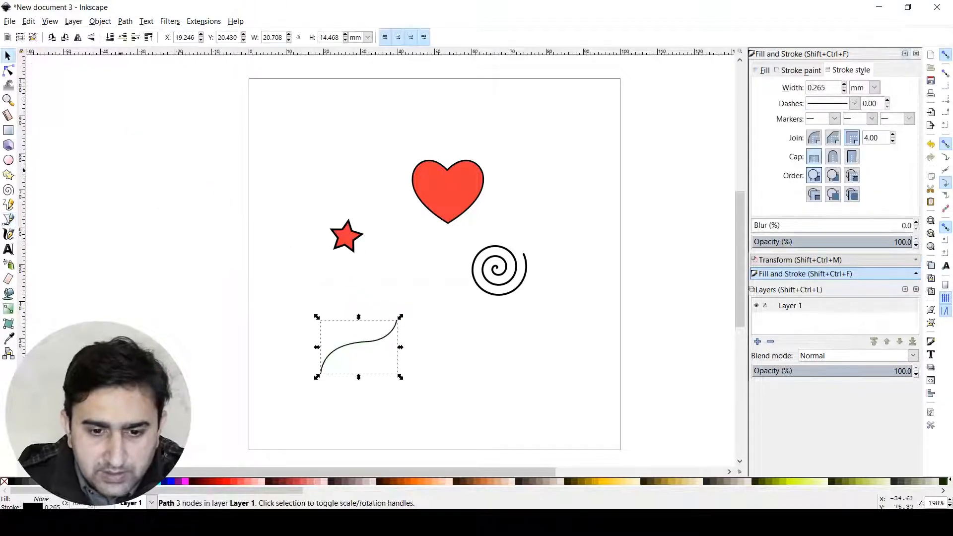
left_click(454, 356)
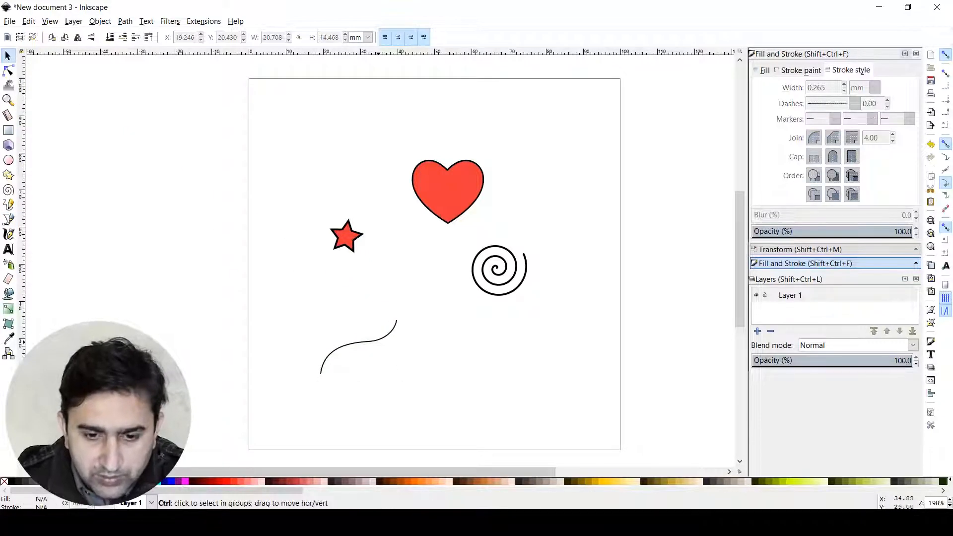
Draw a small closed Bezier leaf on the outer side of the stem near its lower end.
scroll(378, 341, "up", 3)
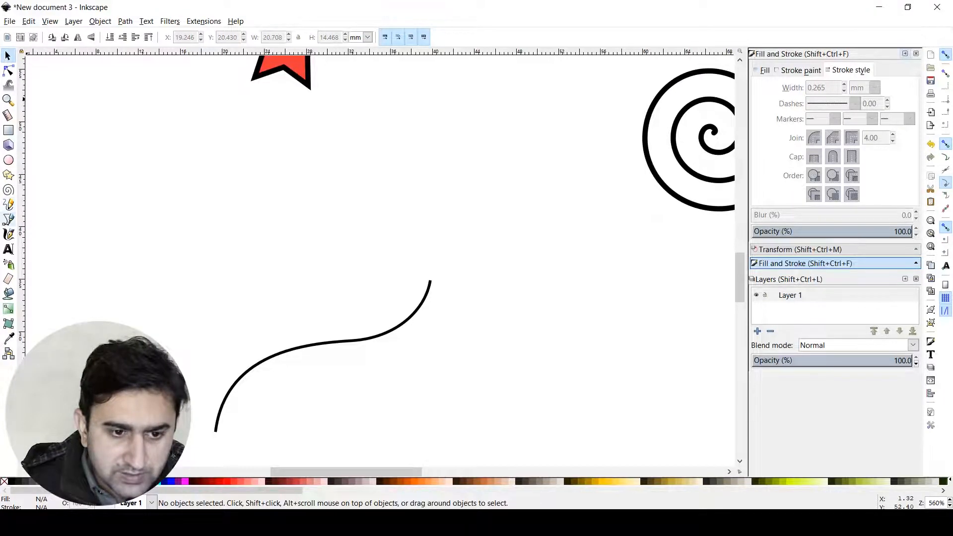
left_click(8, 219)
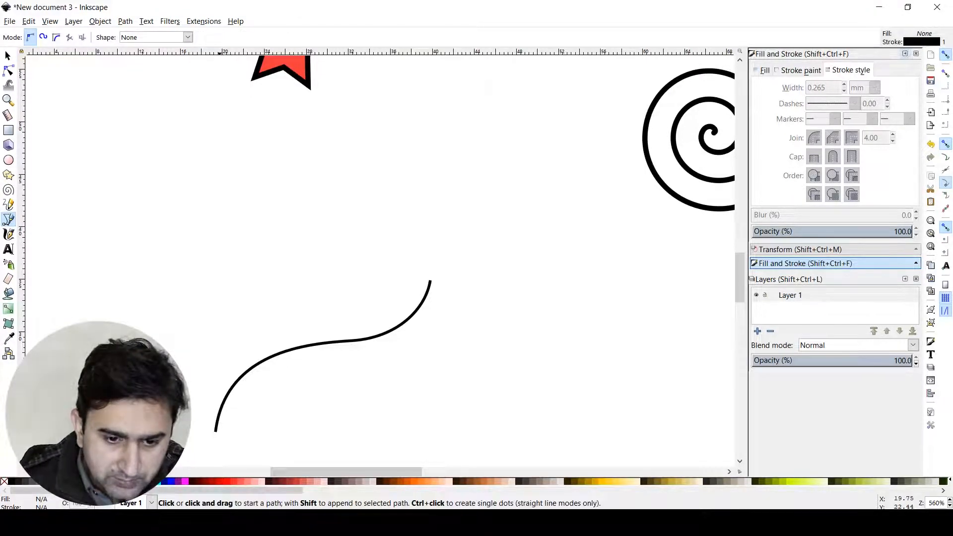
left_click_drag(219, 410, 213, 392)
left_click_drag(217, 351, 229, 337)
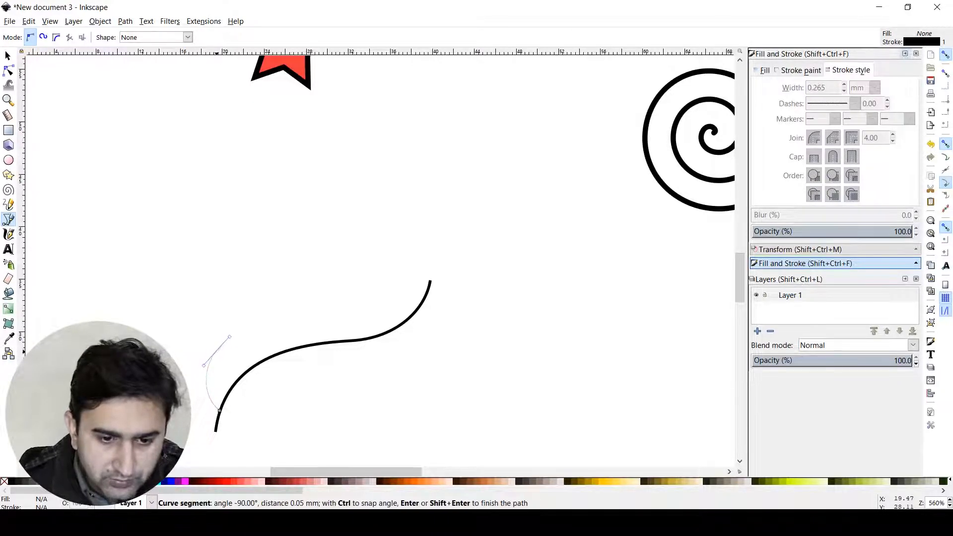
left_click_drag(220, 410, 217, 397)
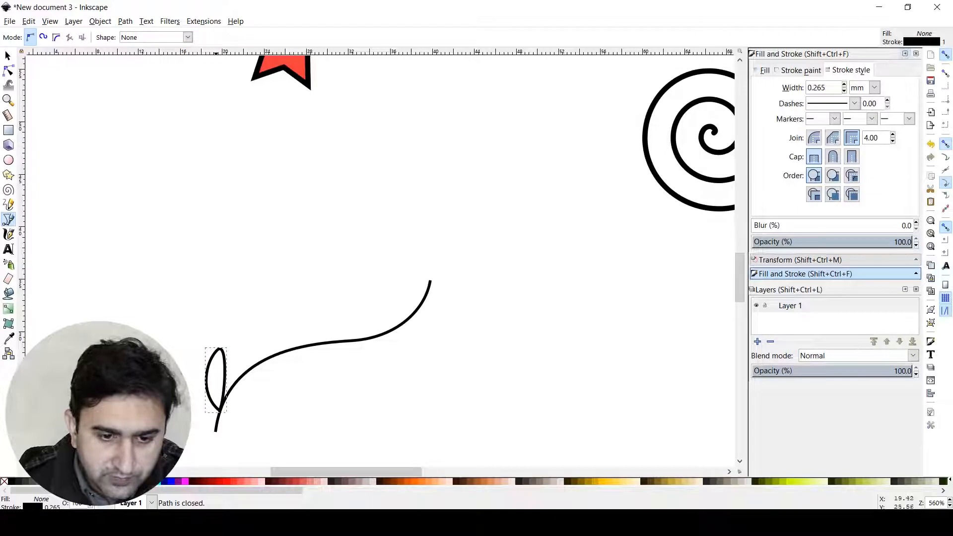
Reshape the first leaf's curve handles and move its tip node to about X 18.9 mm, Y 27.7 mm to form a pointed leaf.
key("n")
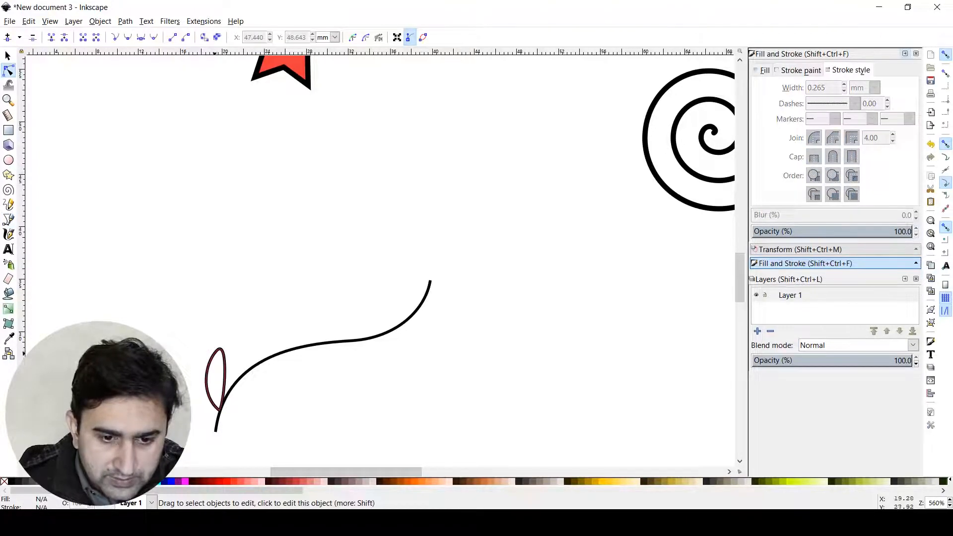
left_click(217, 351)
left_click_drag(230, 336, 233, 359)
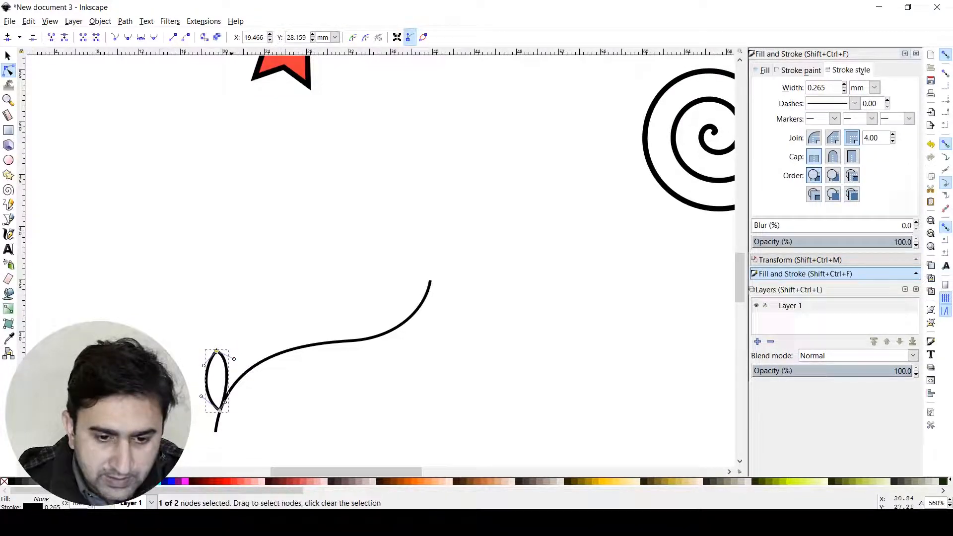
left_click_drag(225, 402, 228, 392)
left_click_drag(234, 359, 210, 356)
left_click(153, 435)
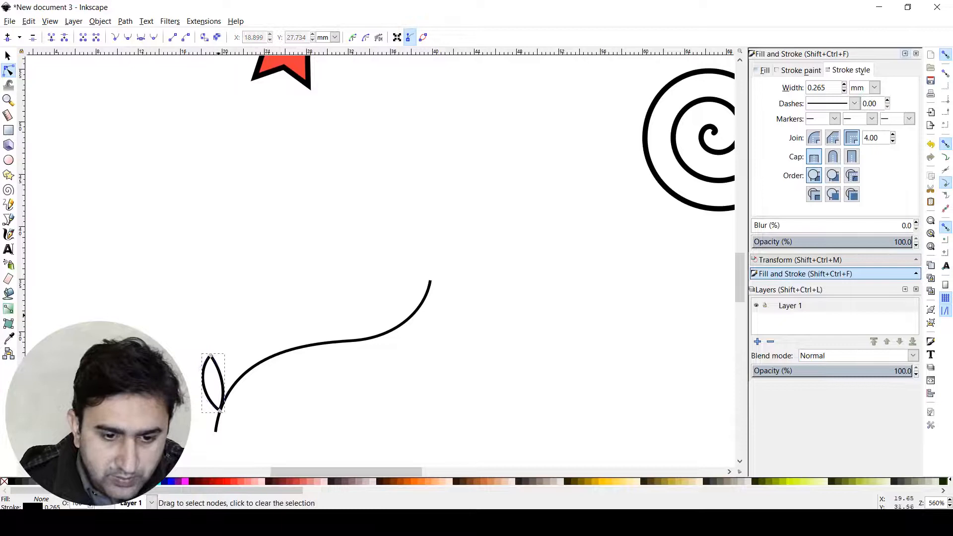
left_click(219, 315)
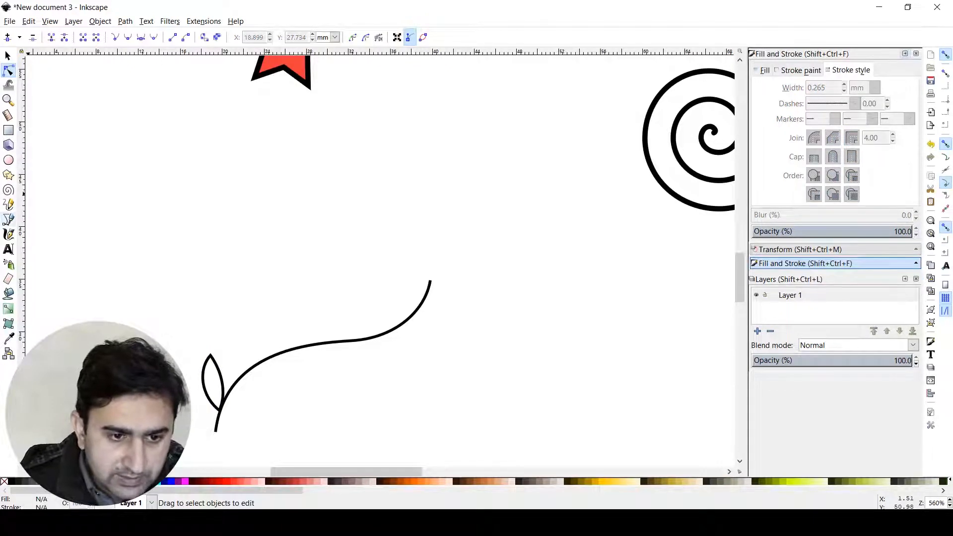
Draw a closed pointed leaf on the underside of the stem, just beyond the first leaf.
left_click(9, 219)
left_click_drag(244, 375, 268, 363)
left_click(300, 371)
left_click_drag(244, 375, 218, 356)
mouse_move(282, 353)
left_mouse_down()
mouse_move(282, 321)
mouse_move(325, 296)
mouse_move(264, 365)
left_mouse_up()
Shape the leaf above the stem's lower half, and add one leaf below and one above the stem toward its upper end.
left_click(9, 70)
left_click(314, 303)
mouse_move(325, 296)
left_mouse_down()
mouse_move(316, 320)
mouse_move(377, 340)
mouse_move(341, 295)
left_mouse_up()
left_click(8, 219)
left_click(411, 362)
mouse_move(399, 325)
left_mouse_down()
mouse_move(385, 303)
mouse_move(367, 347)
left_mouse_up()
left_click(404, 274)
Draw a closed leaf at the stem's upper end and edit its nodes to give it a sharp tip.
left_click_drag(431, 281, 414, 261)
mouse_move(450, 231)
left_mouse_down()
mouse_move(467, 225)
mouse_move(457, 258)
left_mouse_up()
left_click(430, 281)
left_click(8, 70)
left_click(449, 231)
left_click(153, 37)
left_click(115, 37)
left_click_drag(432, 227, 429, 242)
left_click(466, 311)
left_click(466, 311)
Draw a final closed leaf, about 4.3 × 2.5 mm, on the right side of the stem just below the end leaf.
left_click(8, 219)
mouse_move(421, 305)
left_mouse_down()
mouse_move(448, 282)
mouse_move(378, 299)
left_mouse_up()
left_click(461, 284)
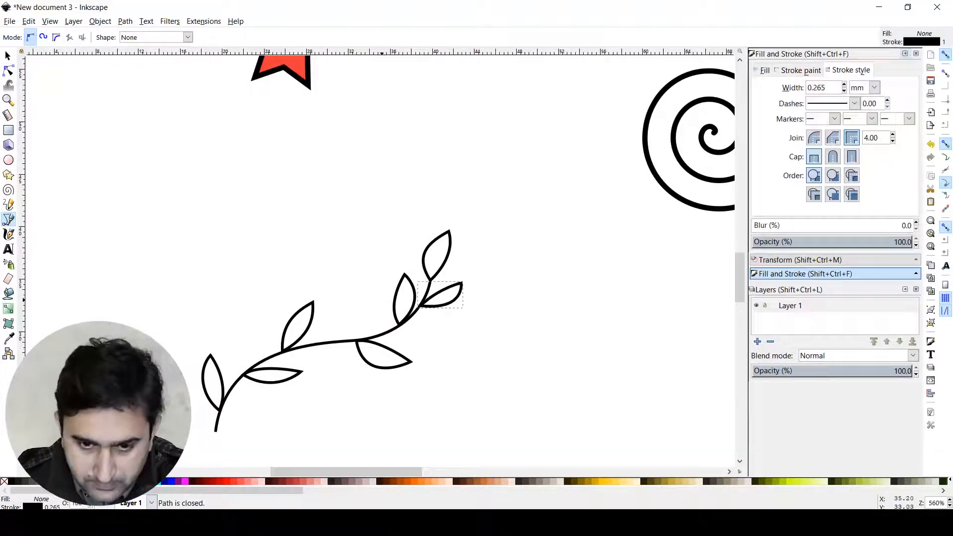
left_click(9, 56)
left_click(428, 328)
scroll(428, 328, "down", 3)
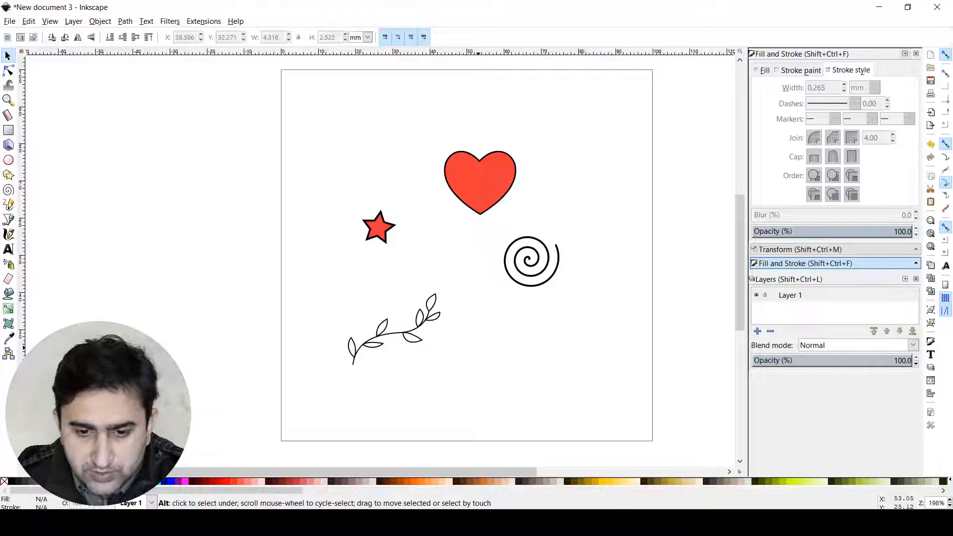
scroll(478, 346, "up", 1)
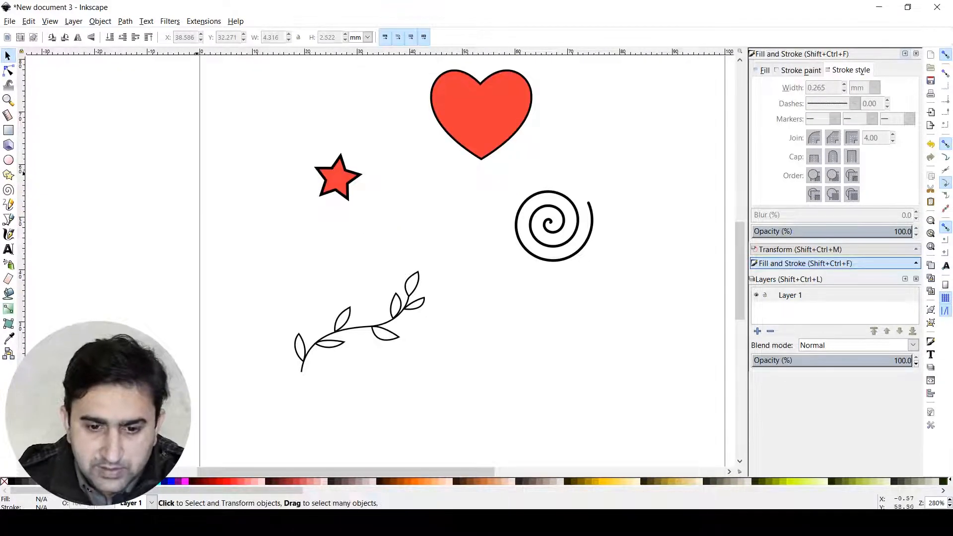
left_click(397, 335)
left_click(385, 349)
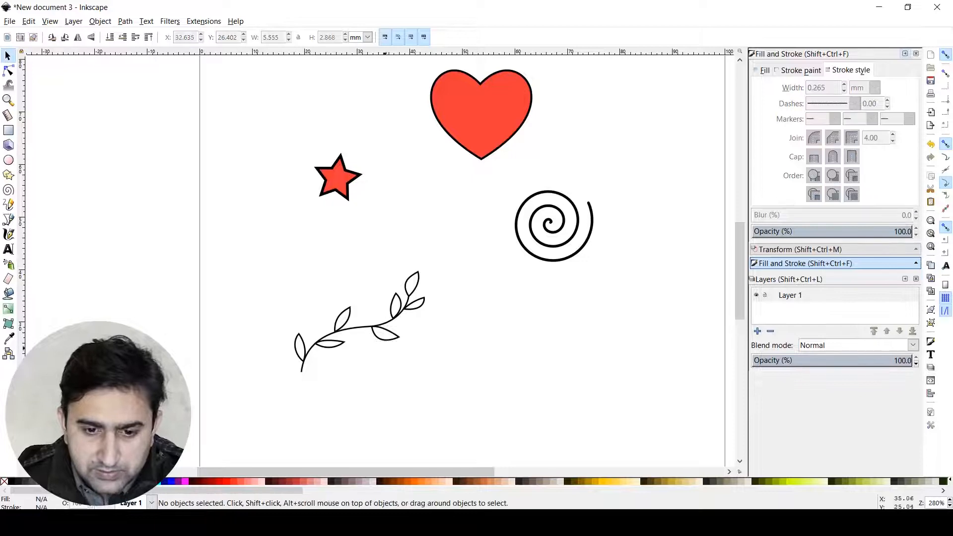
left_click(358, 327)
left_click(340, 349)
left_click(349, 313)
left_click(358, 288)
Select the stem and all its leaves and group them into one object.
mouse_move(233, 216)
left_mouse_down()
mouse_move(342, 278)
mouse_move(463, 402)
left_mouse_up()
left_click_drag(261, 233, 469, 400)
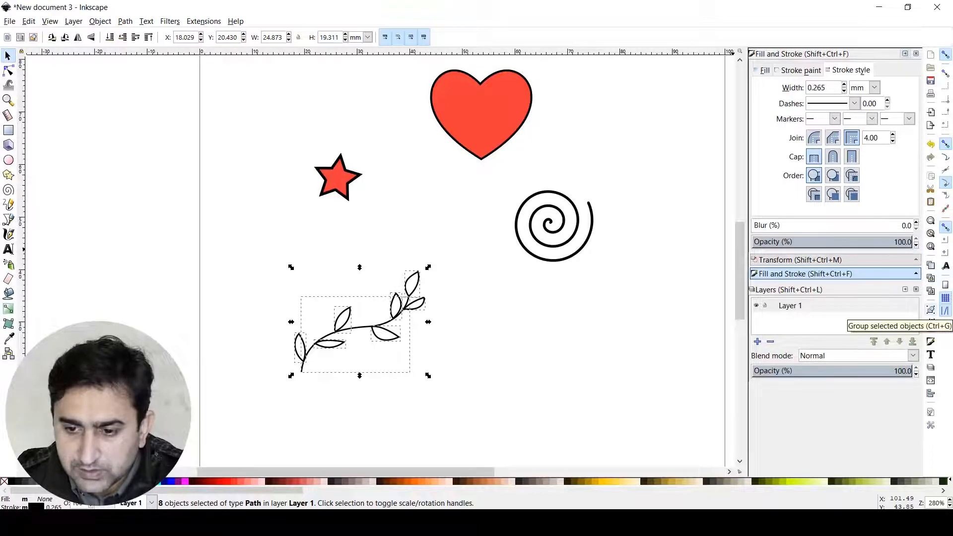
left_click(930, 322)
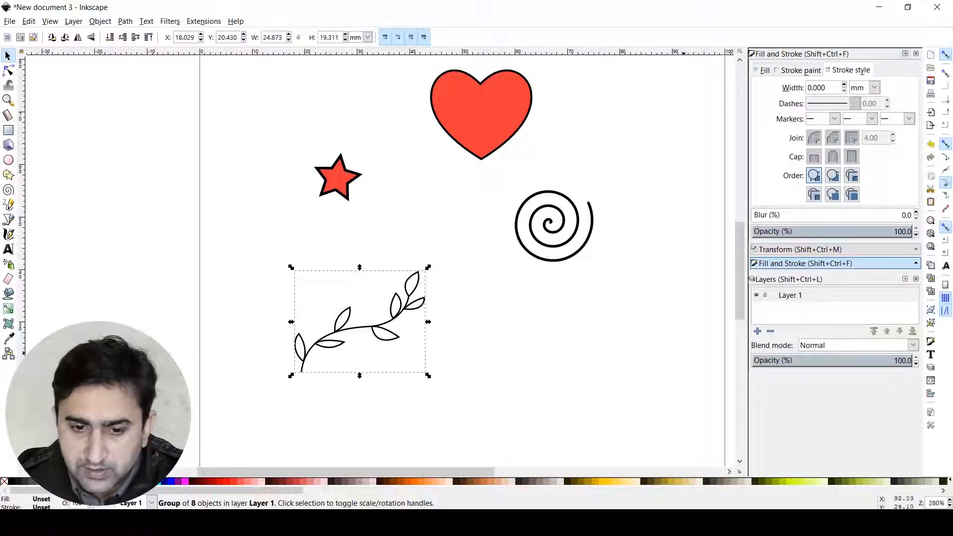
Move the grouped leafy branch to the page's upper-left area, above the star.
left_click(511, 333)
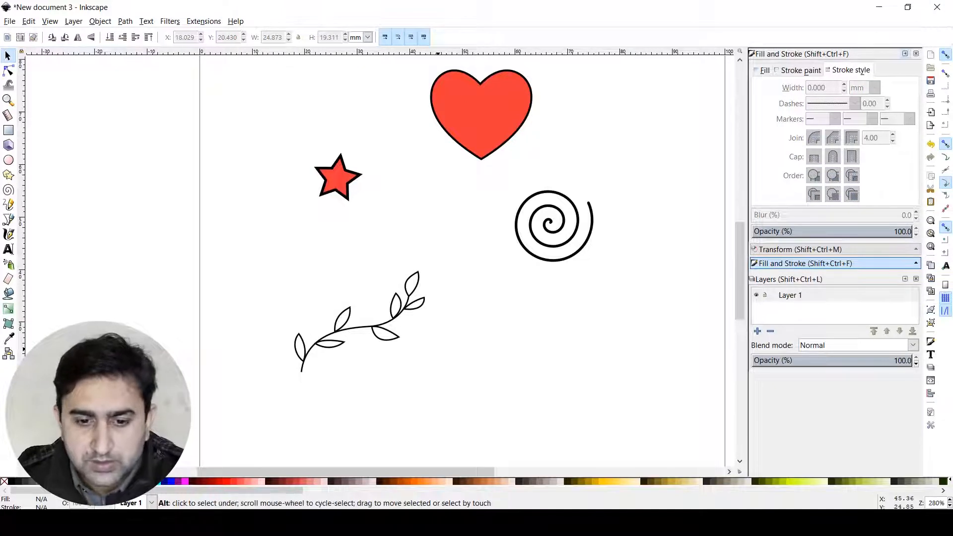
scroll(437, 350, "down", 1)
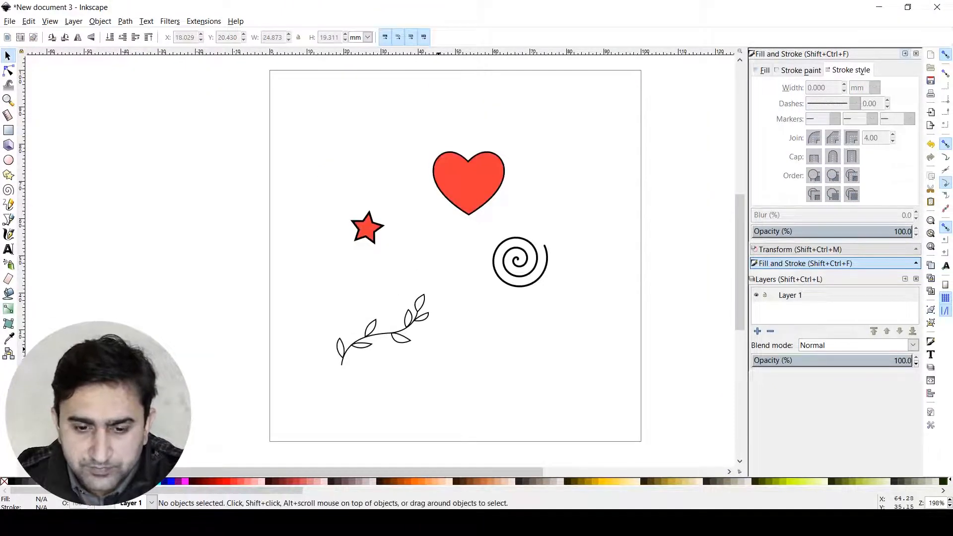
left_click_drag(404, 342, 383, 323)
left_click(391, 343)
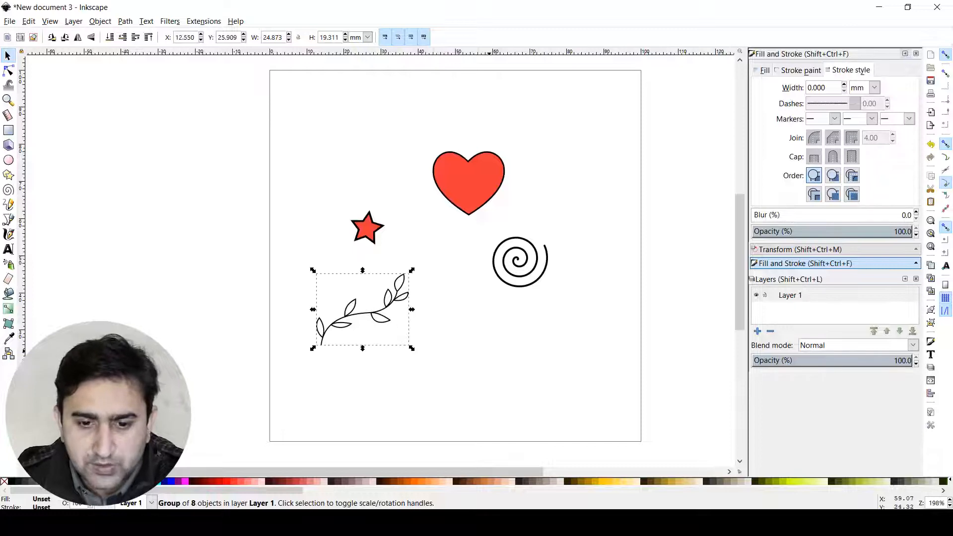
key("space")
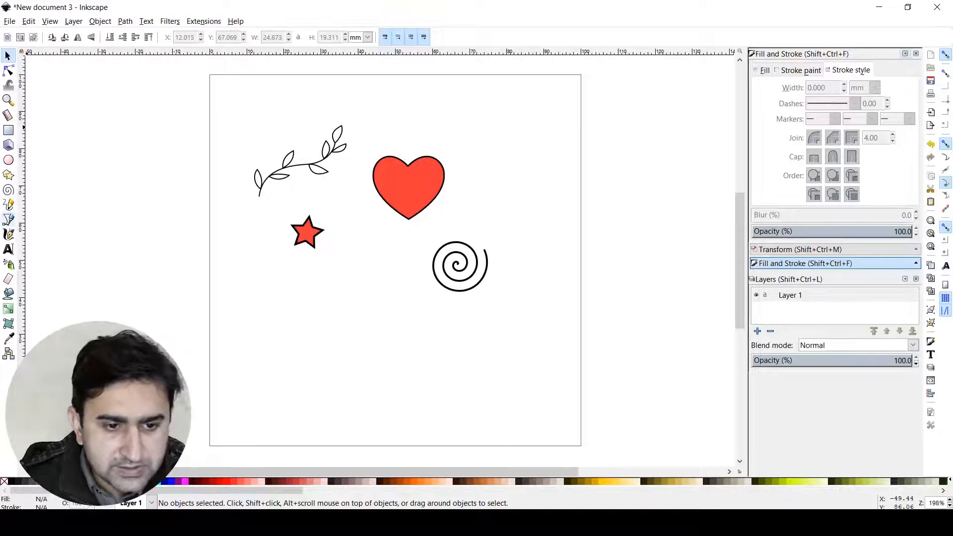
Draw a closed, slanted heart outline with the Bezier tool in the lower middle of the page, below the spiral.
left_click(8, 218)
left_click_drag(364, 384, 359, 311)
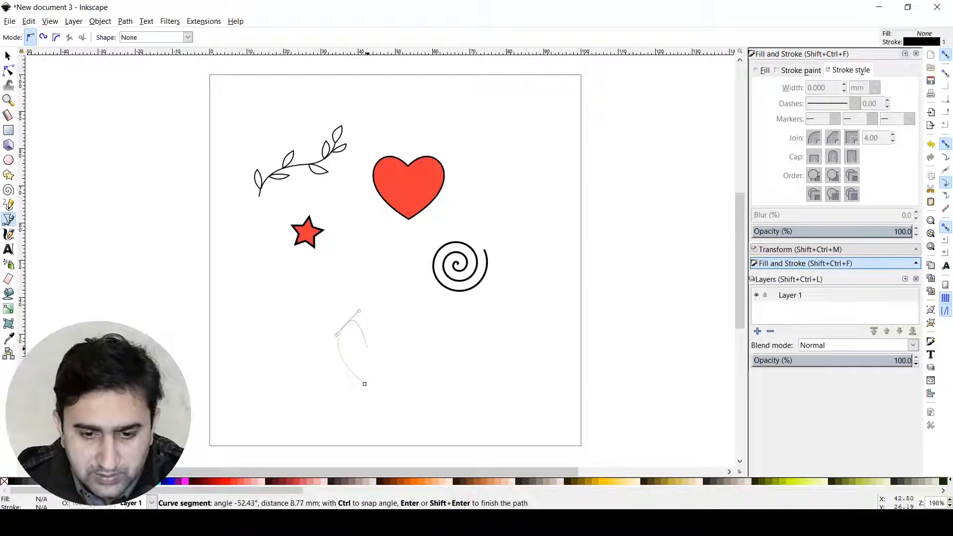
left_click(364, 347)
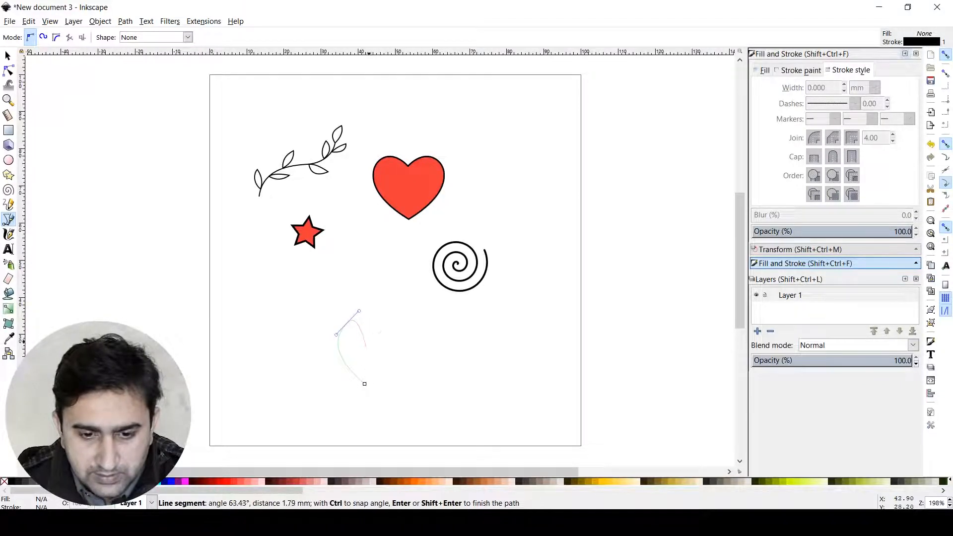
left_click_drag(390, 325, 408, 329)
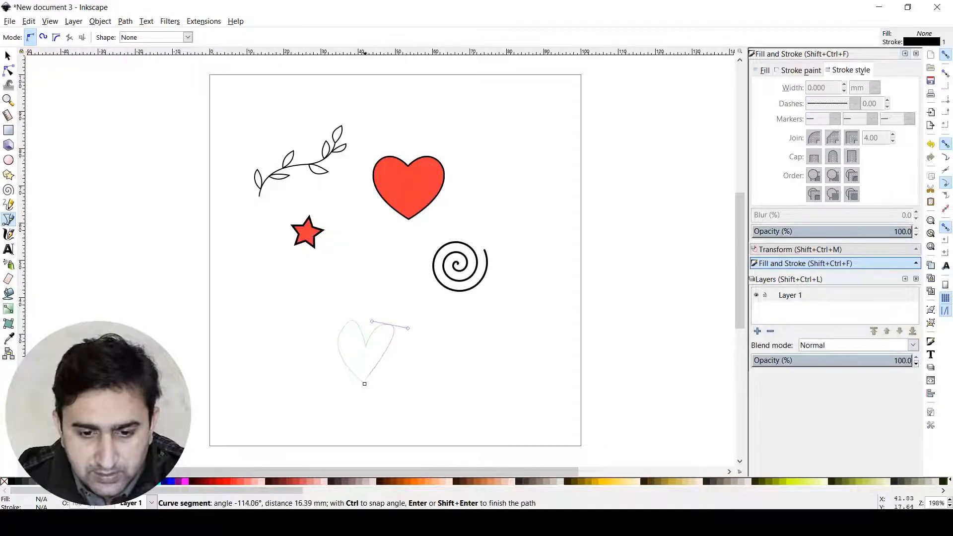
left_click_drag(365, 384, 369, 412)
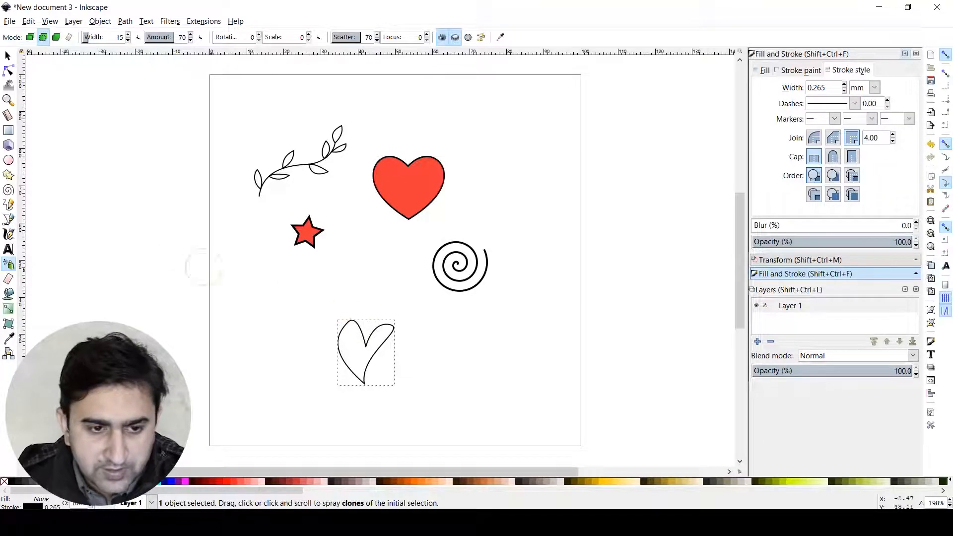
Edit the nodes of the outlined heart to reshape its left lobe and shift the notch between the lobes.
left_click(9, 71)
left_click(348, 323)
mouse_move(347, 322)
left_mouse_down()
mouse_move(360, 346)
mouse_move(328, 334)
mouse_move(355, 315)
left_mouse_up()
left_click(364, 384)
left_click(425, 349)
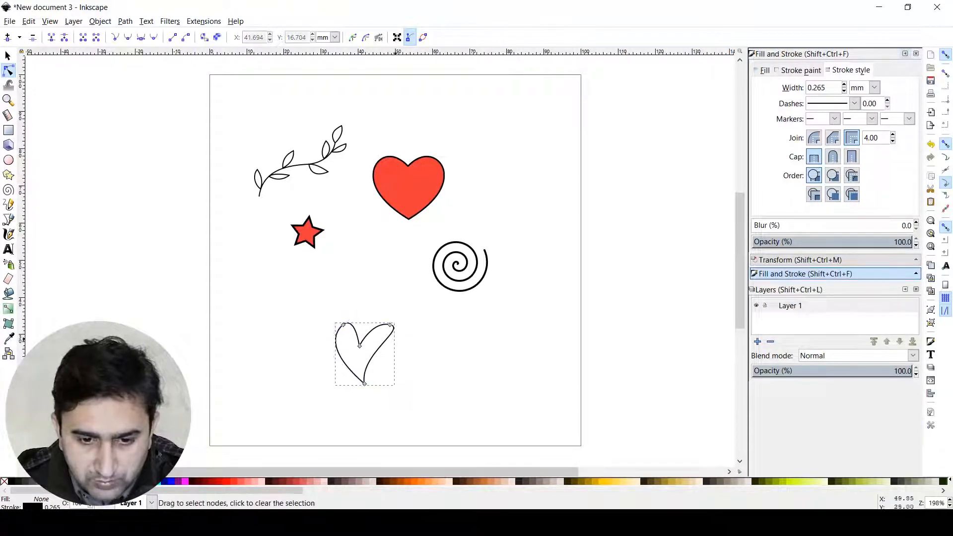
left_click(425, 348)
Reshape the outlined heart's right lobe, pointed tip and left side, bringing the heart to about 15.9 × 16.3 mm.
left_click(390, 325)
left_click(390, 325)
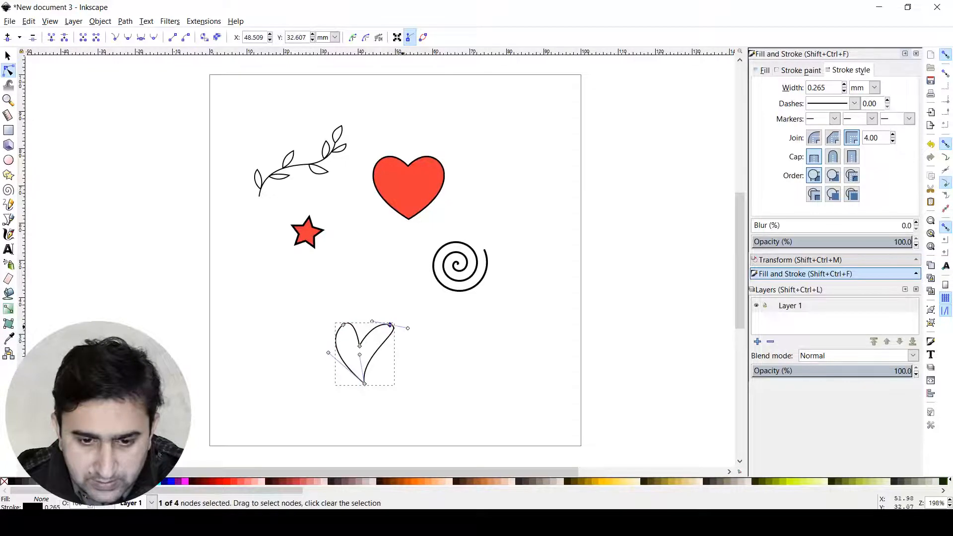
left_click_drag(406, 329, 407, 336)
left_click_drag(364, 383, 368, 384)
left_click_drag(332, 352, 328, 358)
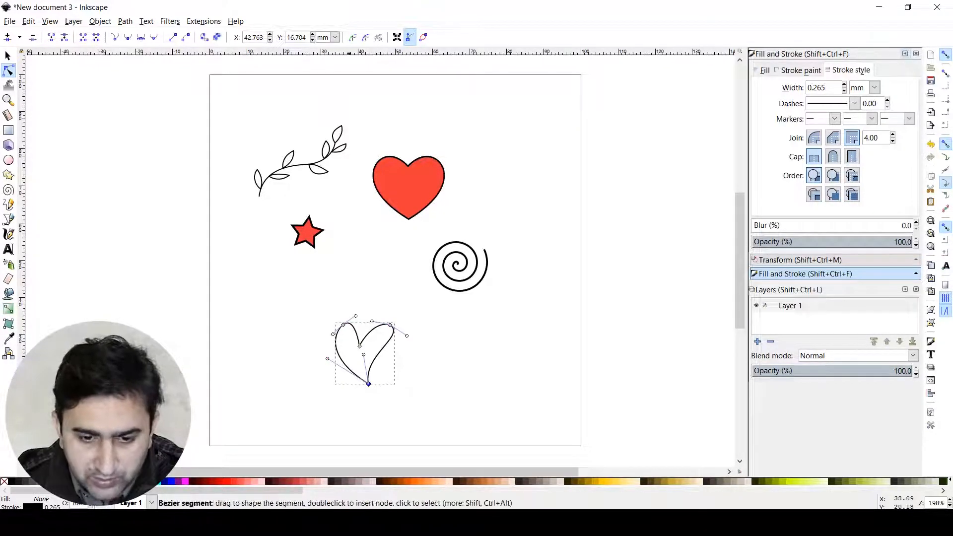
left_click_drag(369, 384, 369, 383)
left_click(376, 336)
key("s")
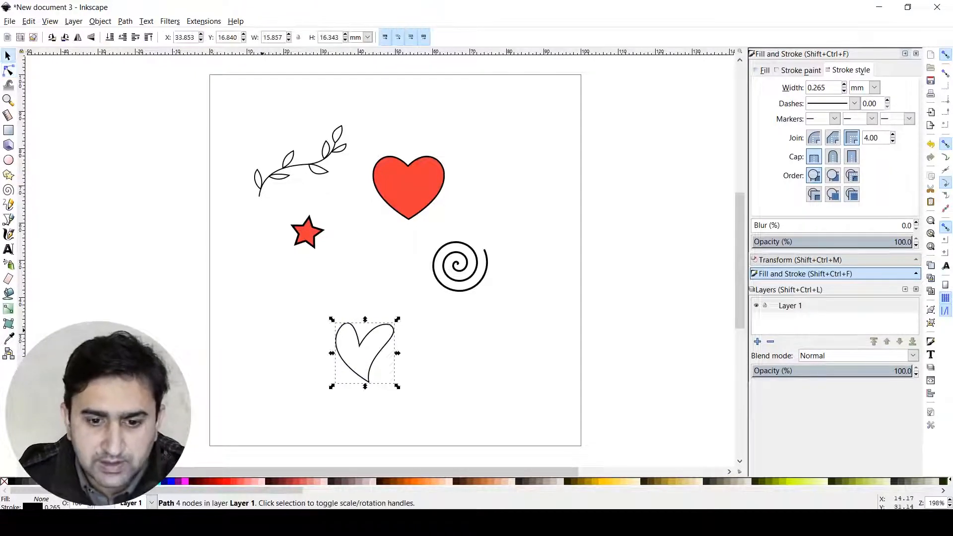
Set the outlined heart's stroke width to 0.5 mm and thicken the stroke of the leafy branch group.
key("Escape")
left_click(357, 373)
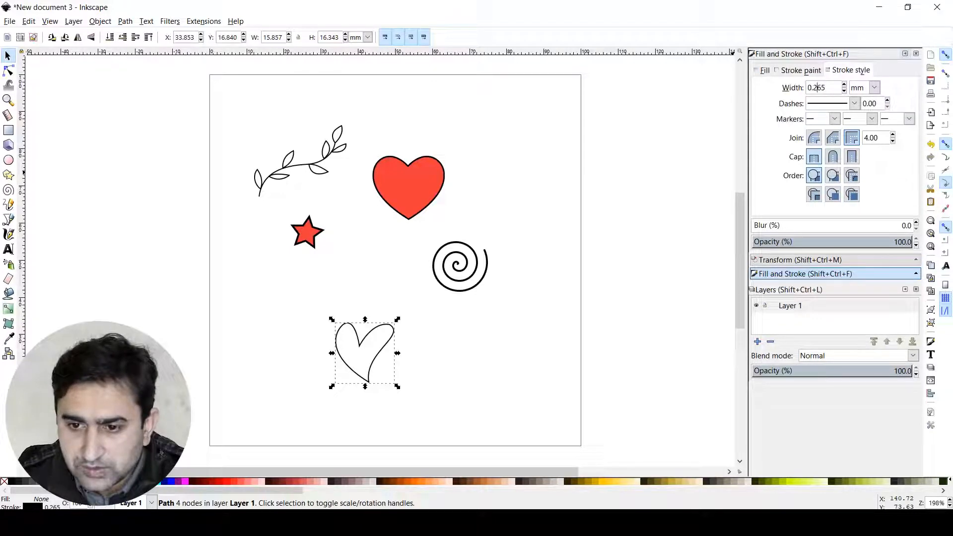
left_click_drag(826, 88, 821, 88)
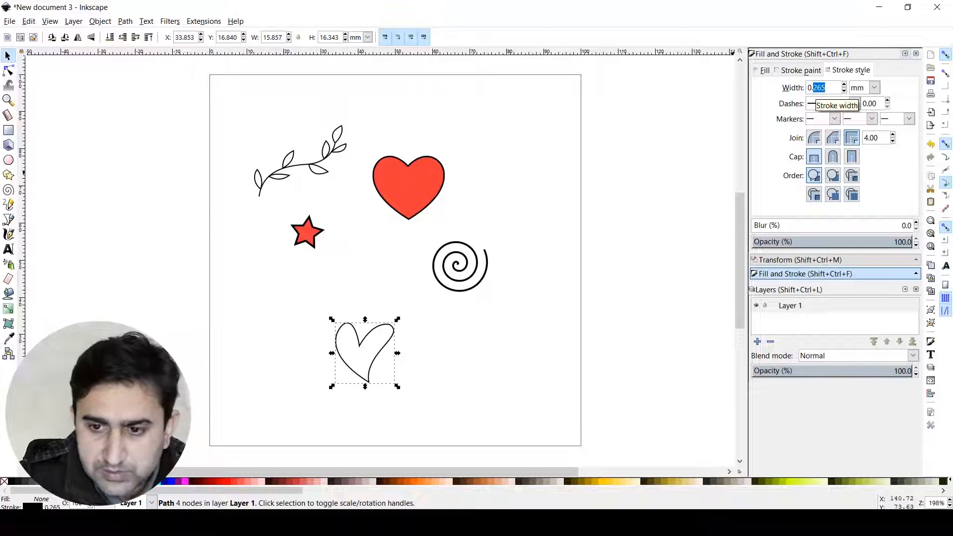
type("5")
key("Return")
left_click_drag(234, 85, 359, 200)
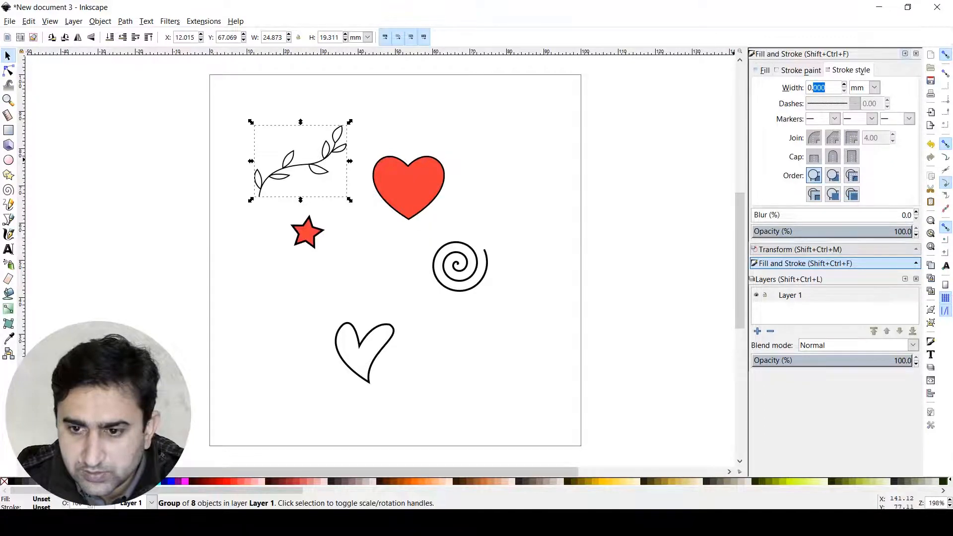
type("1")
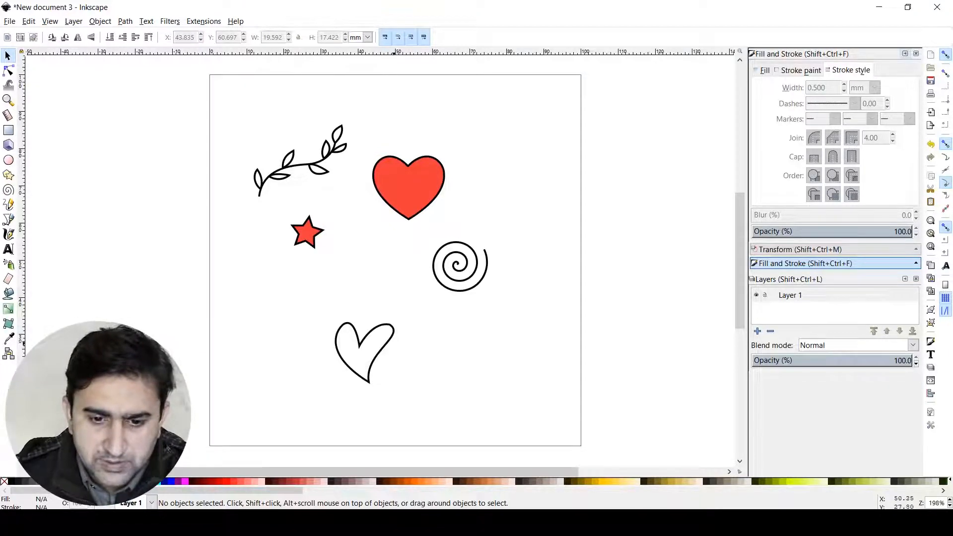
Move the spiral to the page's upper-right area and the red heart down near the page centre.
key("space")
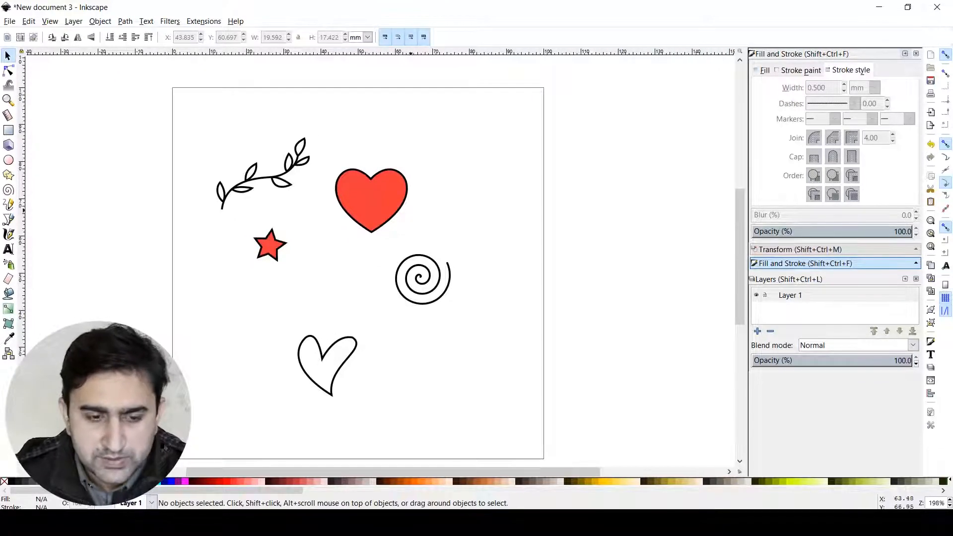
left_click_drag(425, 293, 483, 198)
left_click(486, 226)
left_click(378, 195)
left_click_drag(378, 195, 368, 264)
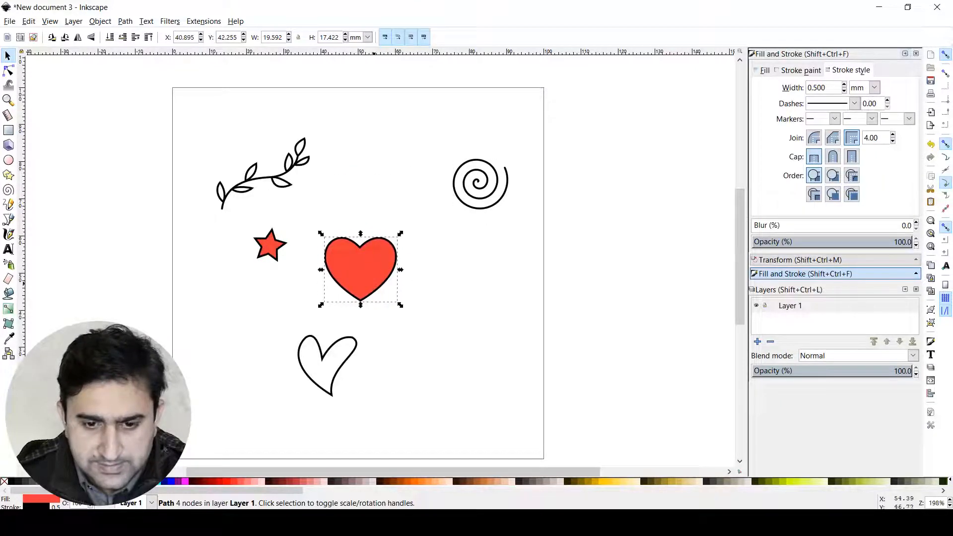
Centre the red heart horizontally and vertically relative to the page.
left_click(366, 273)
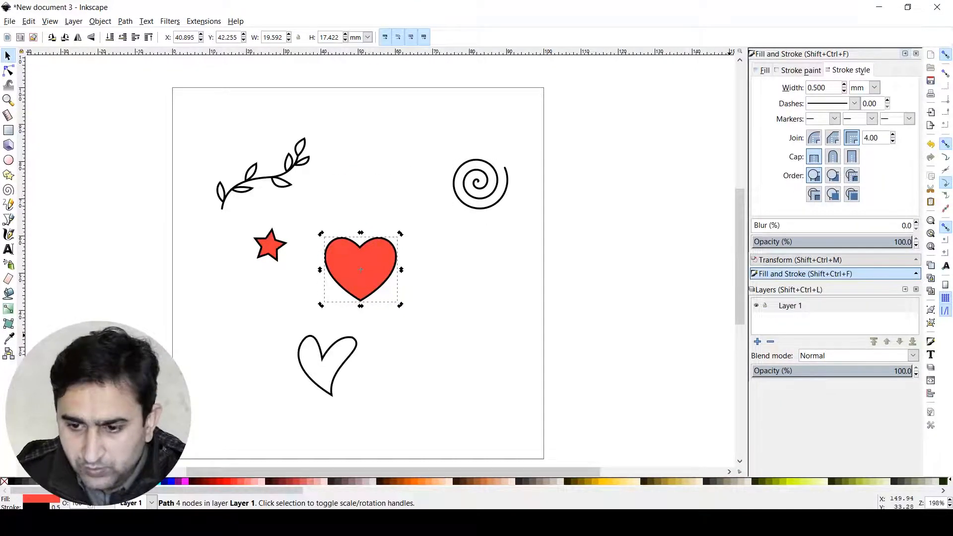
left_click(931, 393)
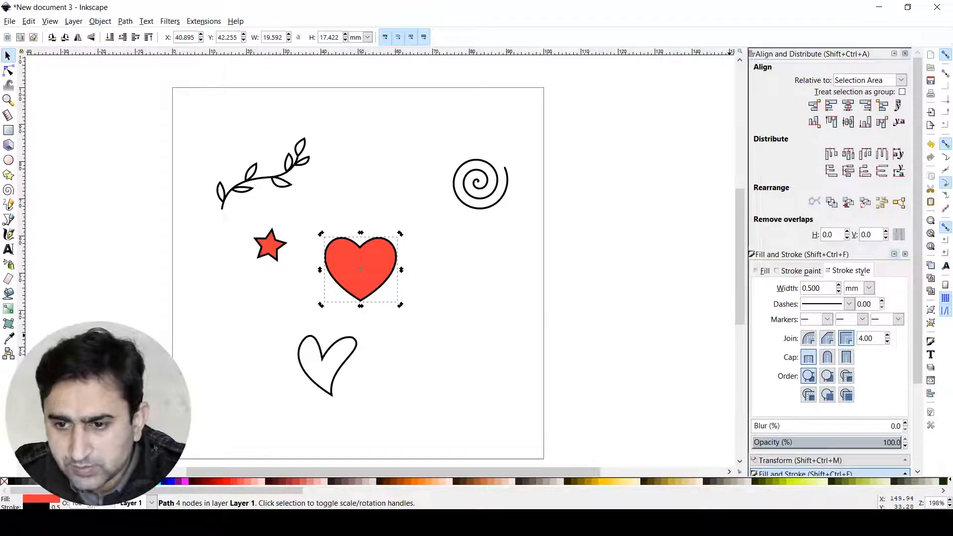
left_click(866, 80)
left_click(847, 149)
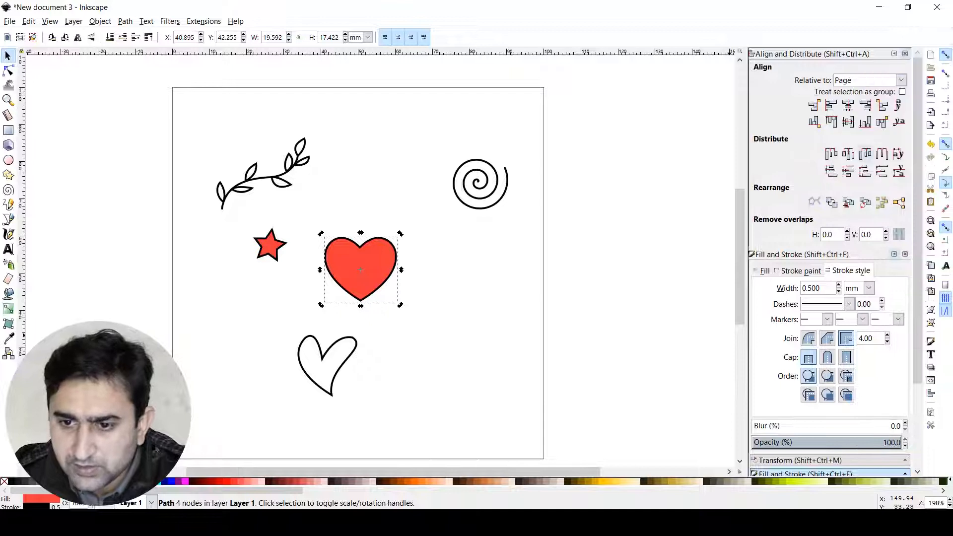
left_click(848, 105)
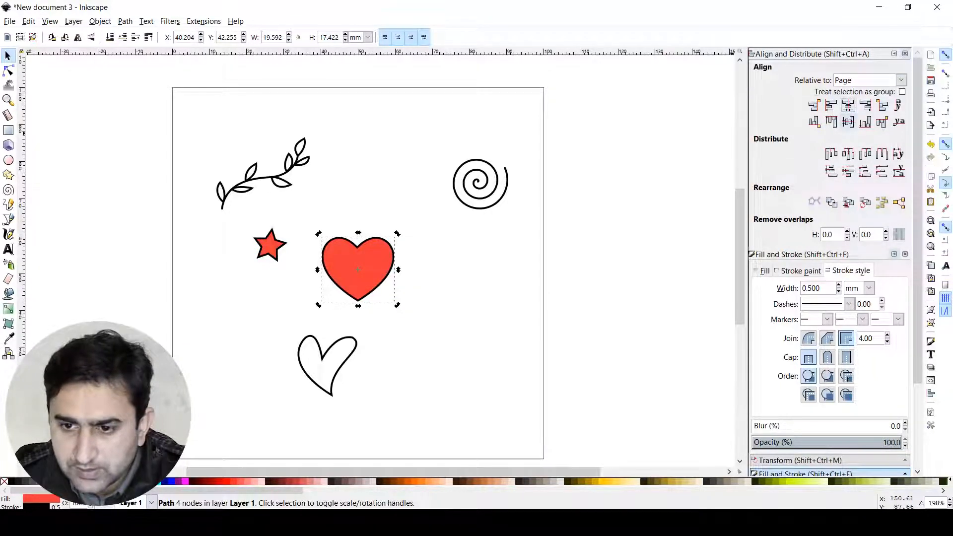
left_click(848, 122)
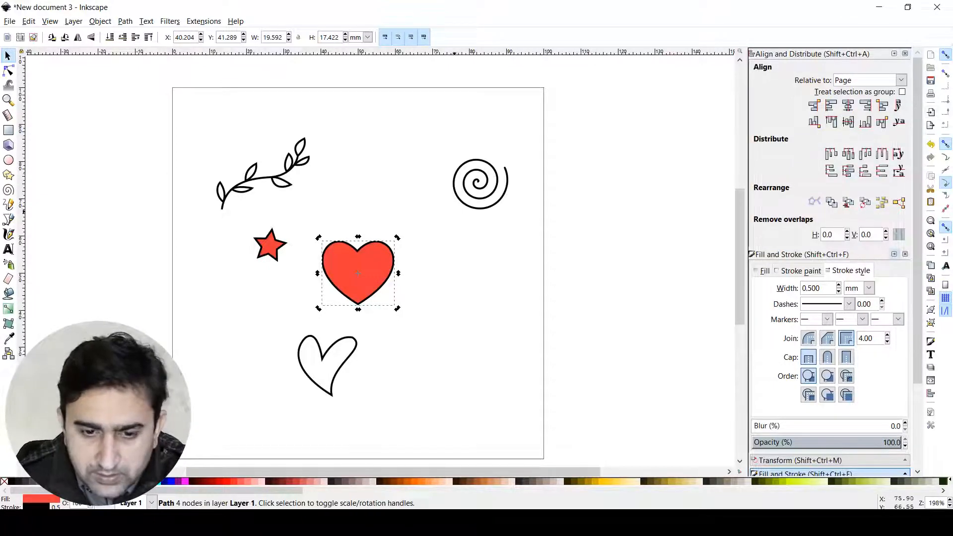
Duplicate the centred red heart and place the copy over the page's upper-right corner, at about X 90.18, Y 88.20 mm.
left_click(437, 234)
left_click(358, 278)
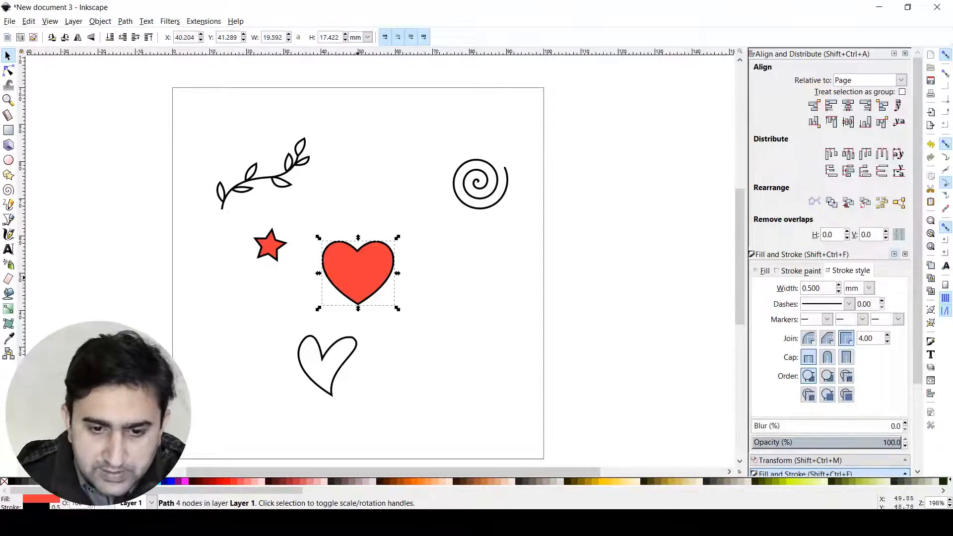
right_click(358, 278)
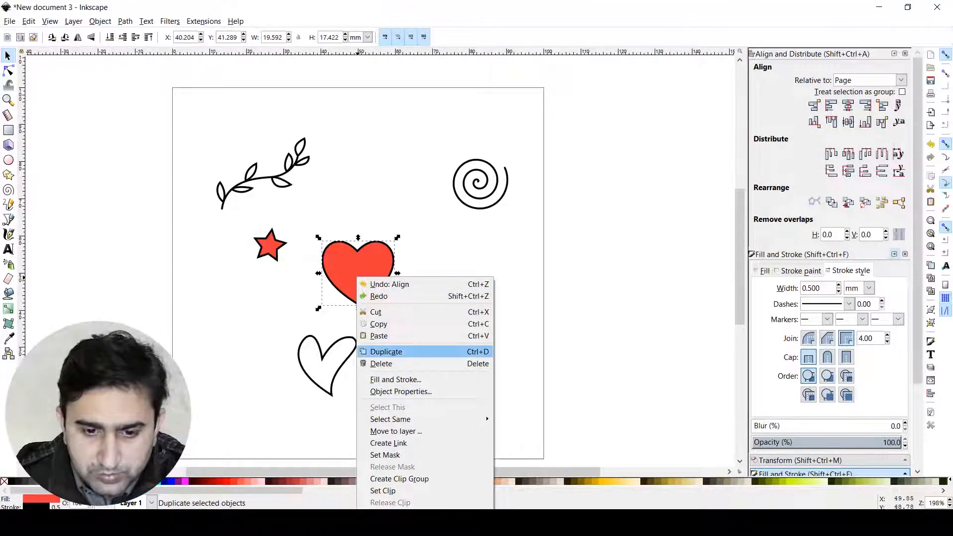
left_click(386, 352)
left_click(509, 282)
left_click_drag(360, 271, 529, 109)
left_click_drag(538, 99, 543, 102)
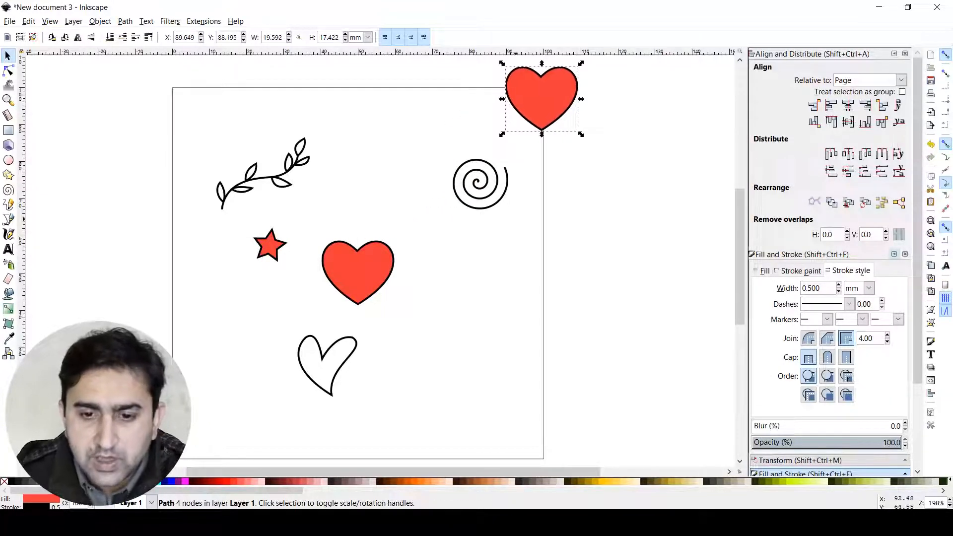
left_click(425, 150)
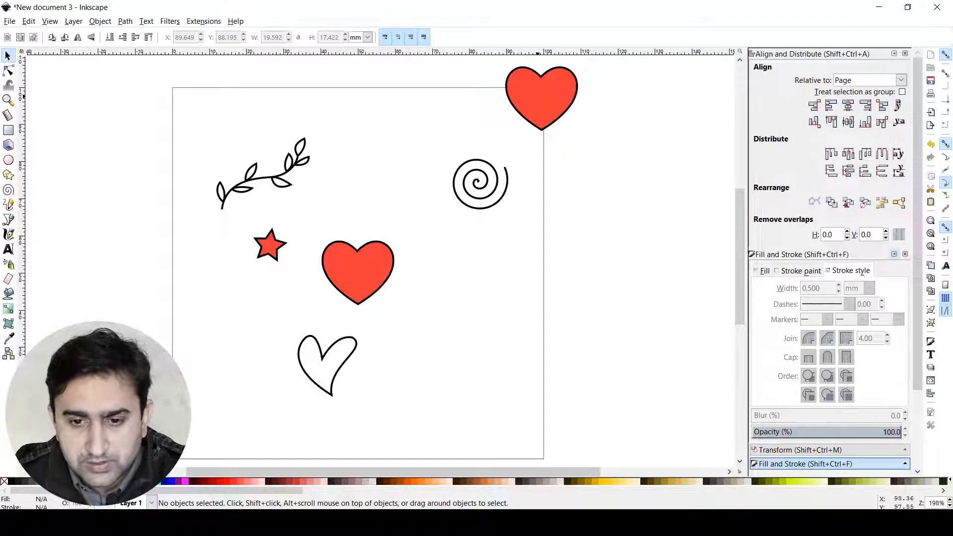
left_click_drag(540, 100, 542, 97)
left_click(593, 91)
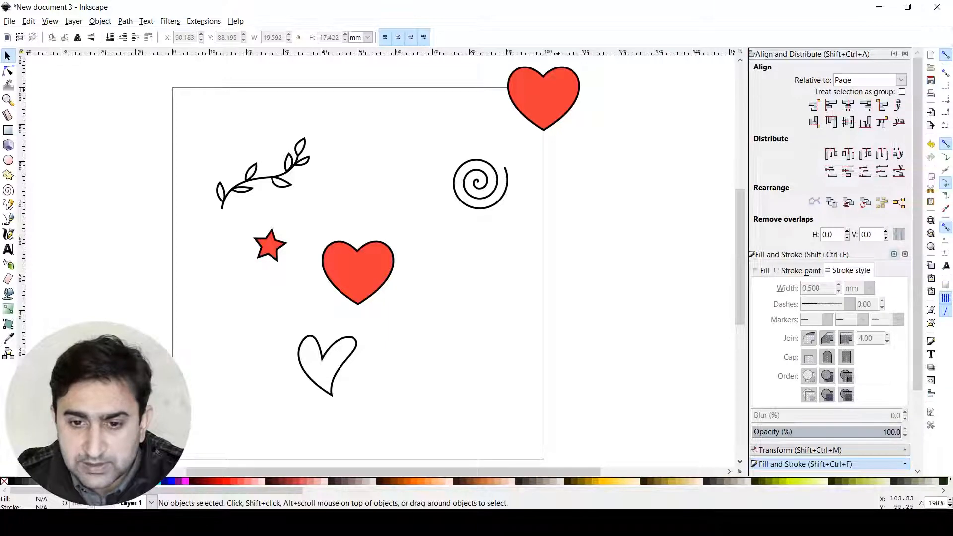
Duplicate in place the red heart that straddles the page's upper-right corner.
left_click(555, 91)
right_click(528, 98)
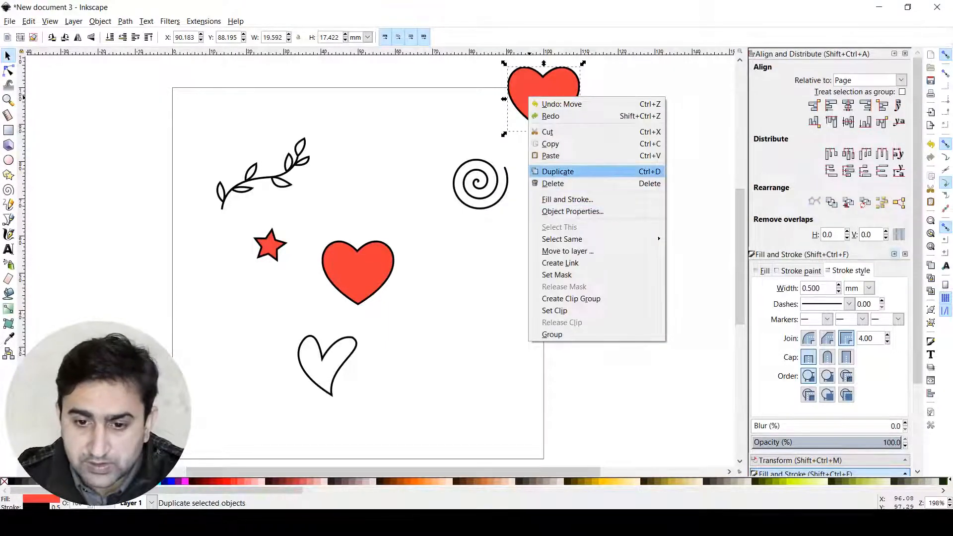
left_click(558, 171)
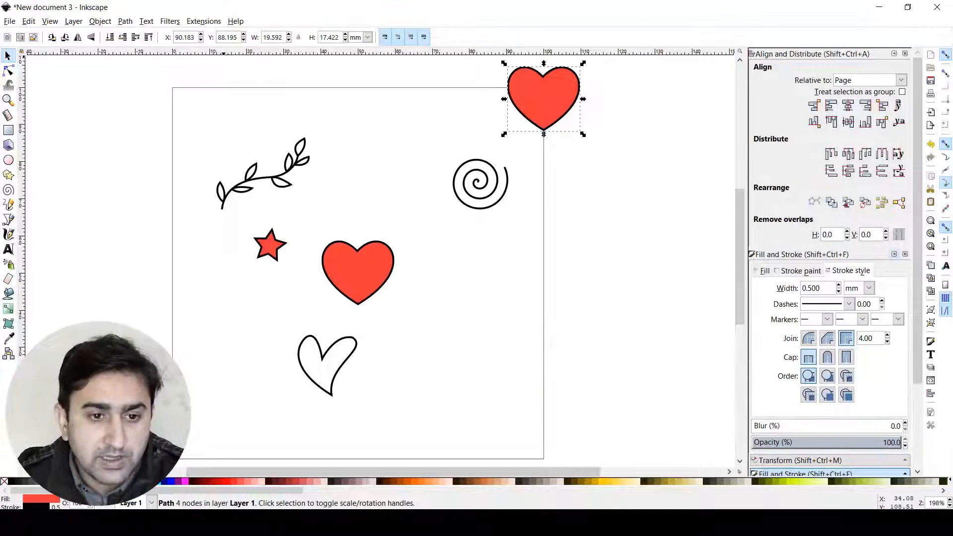
Move the duplicated corner heart by -10 cm horizontally and 0 vertically, onto the page's upper-left corner.
left_click(100, 20)
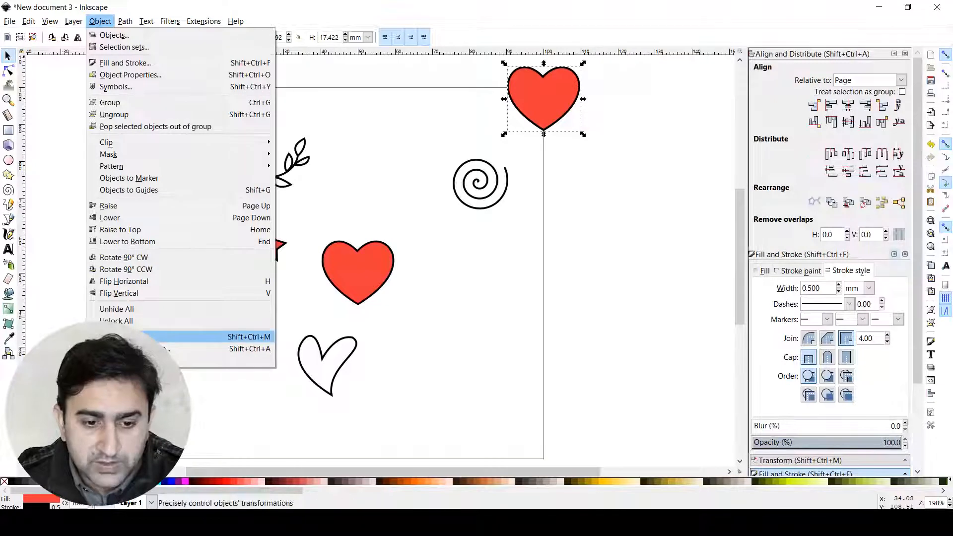
left_click(124, 337)
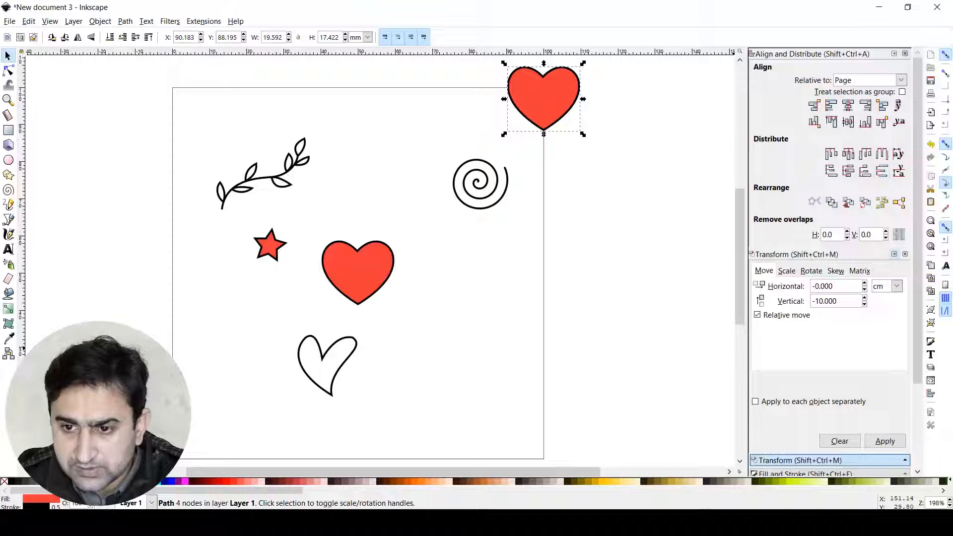
left_click(904, 54)
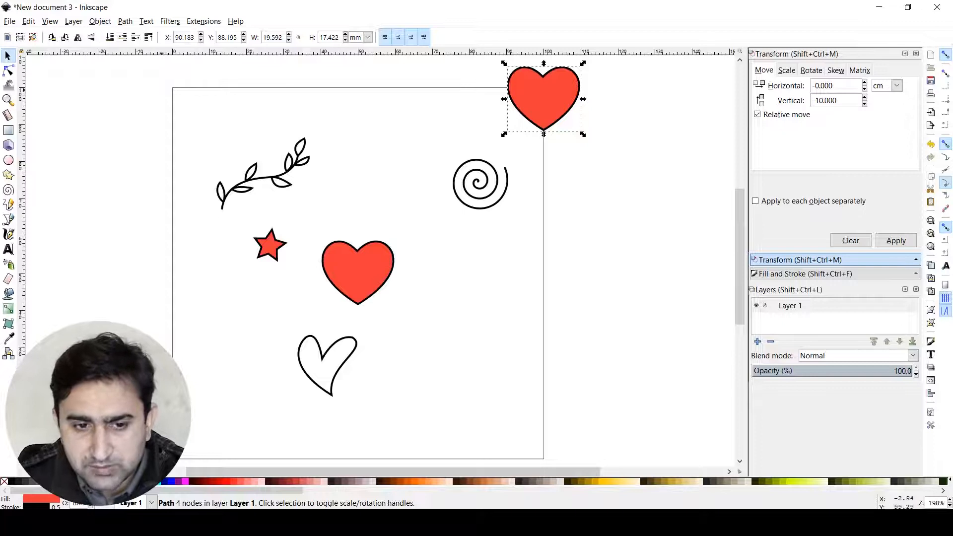
left_click_drag(835, 86, 815, 85)
type("10")
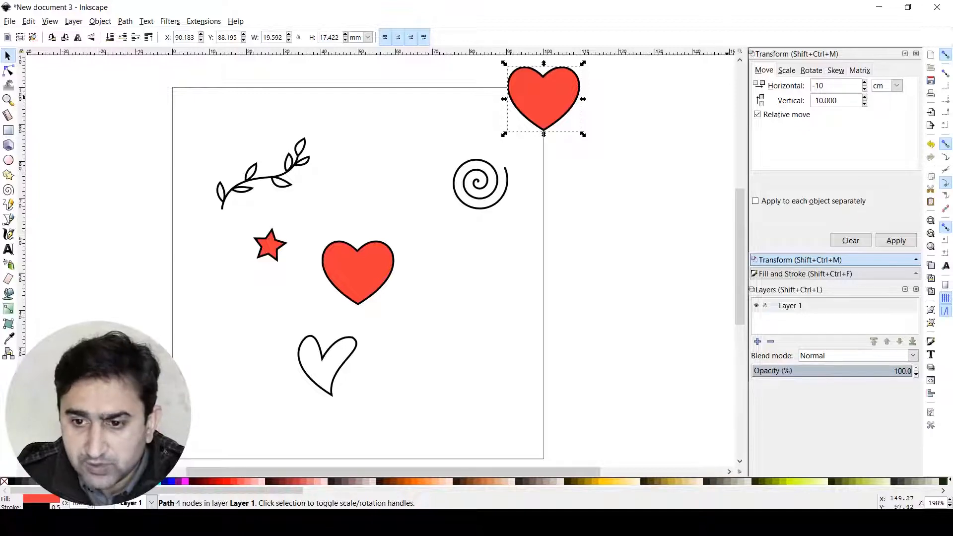
key("Tab")
type("0")
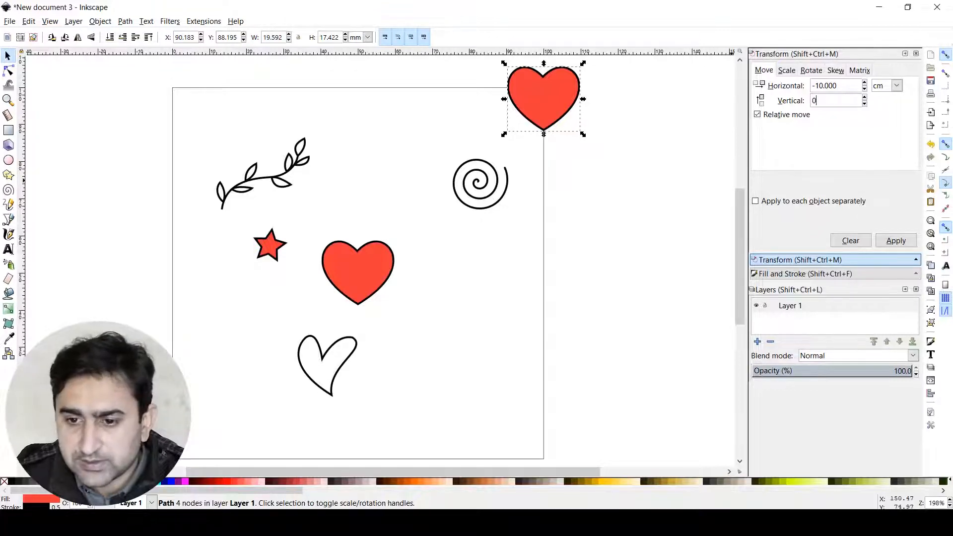
left_click(896, 240)
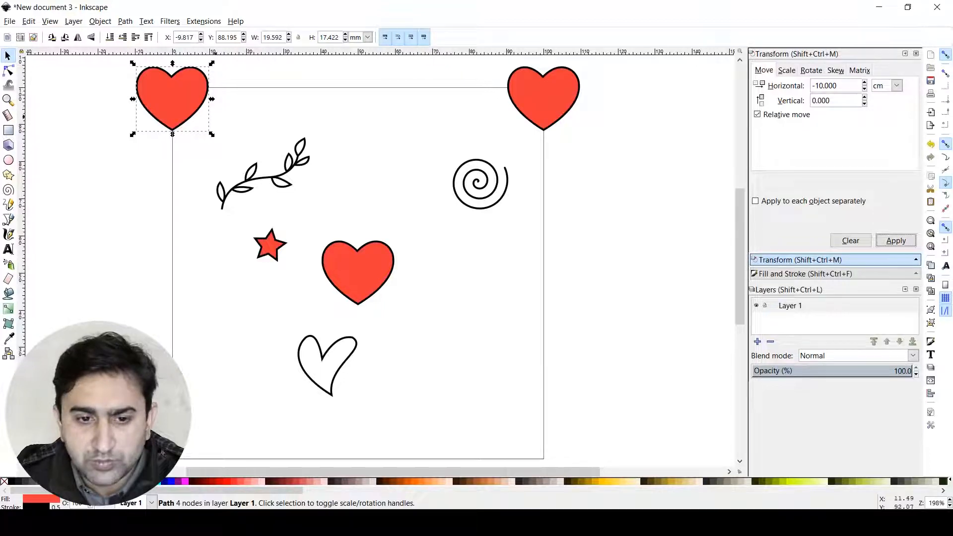
left_click(254, 123)
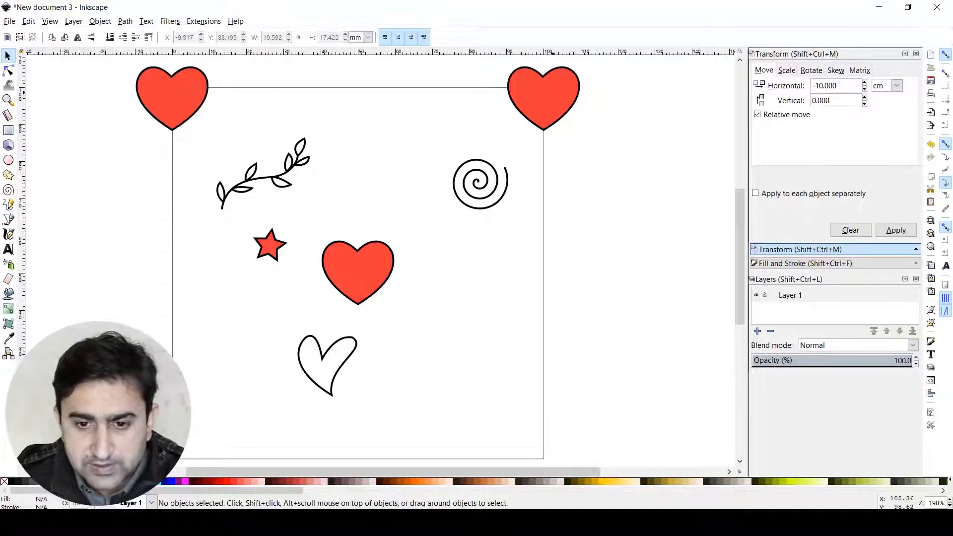
Duplicate the red heart on the page's upper-right corner and move the copy 0 horizontally and -10 cm vertically.
left_click(551, 94)
right_click(552, 92)
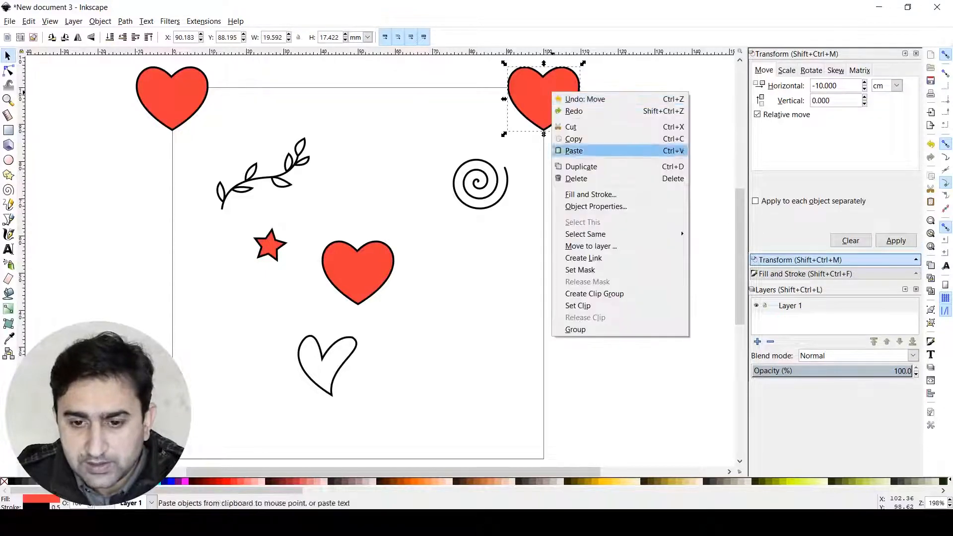
left_click(581, 166)
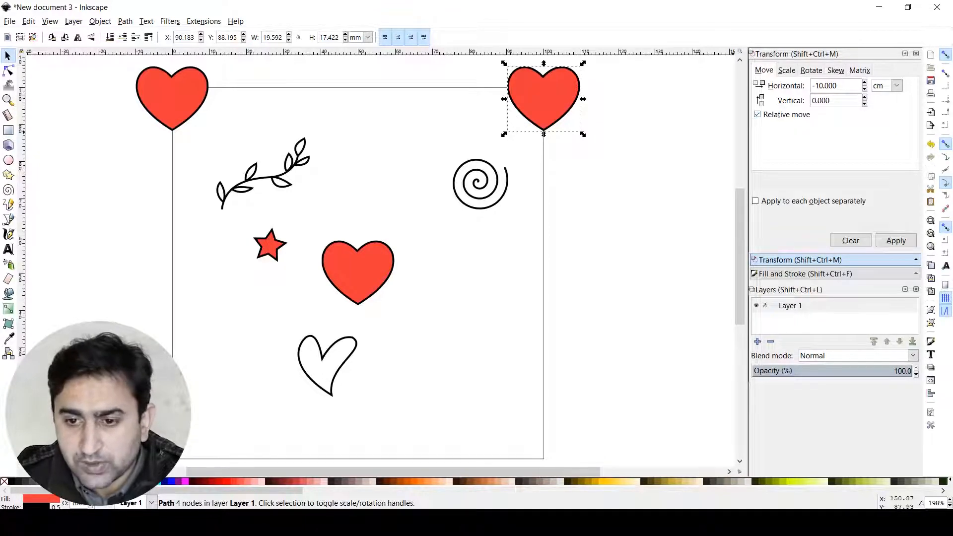
left_click_drag(839, 85, 811, 85)
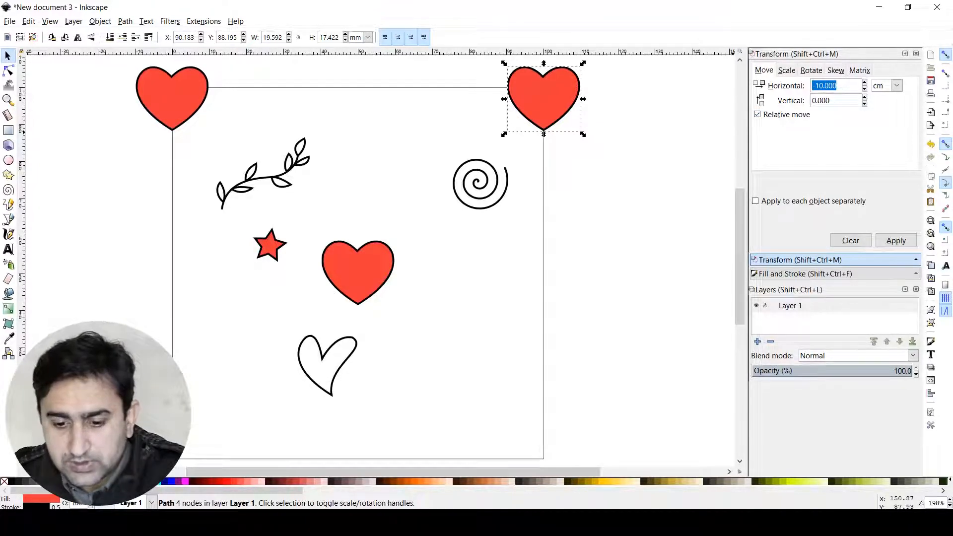
type("0")
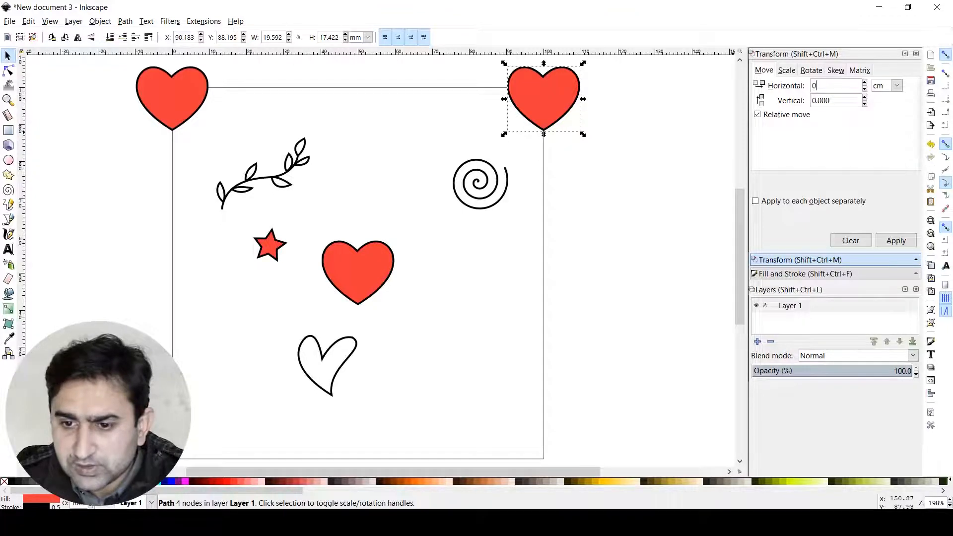
key("Return")
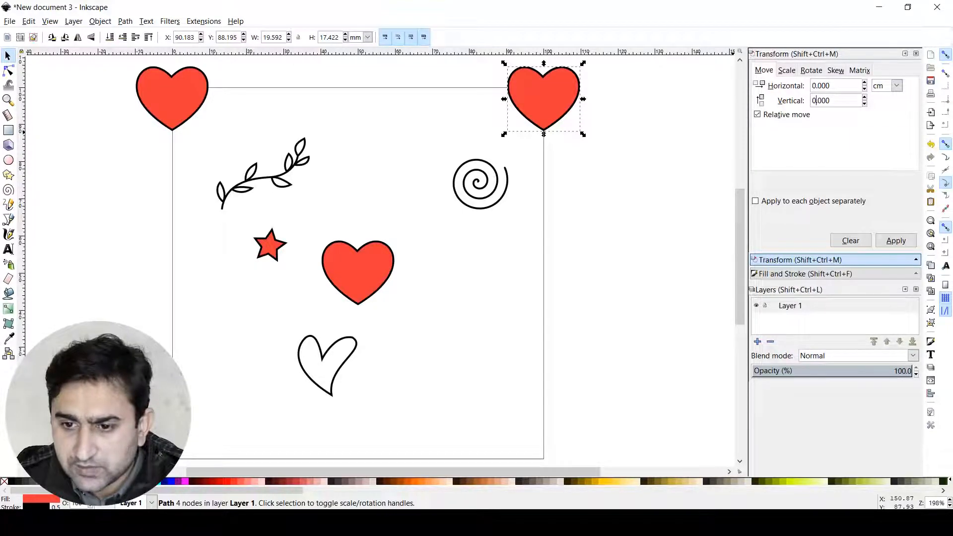
double_click(813, 100)
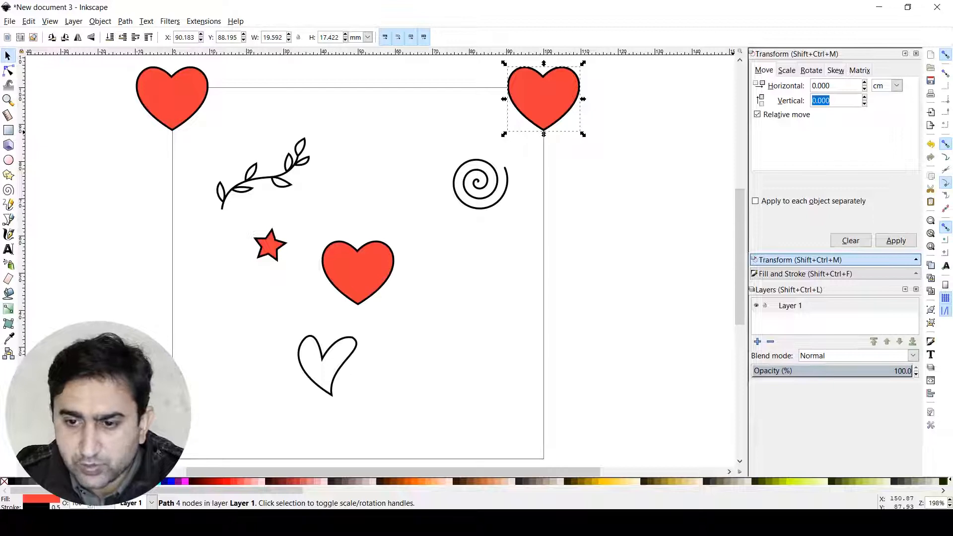
type("-10")
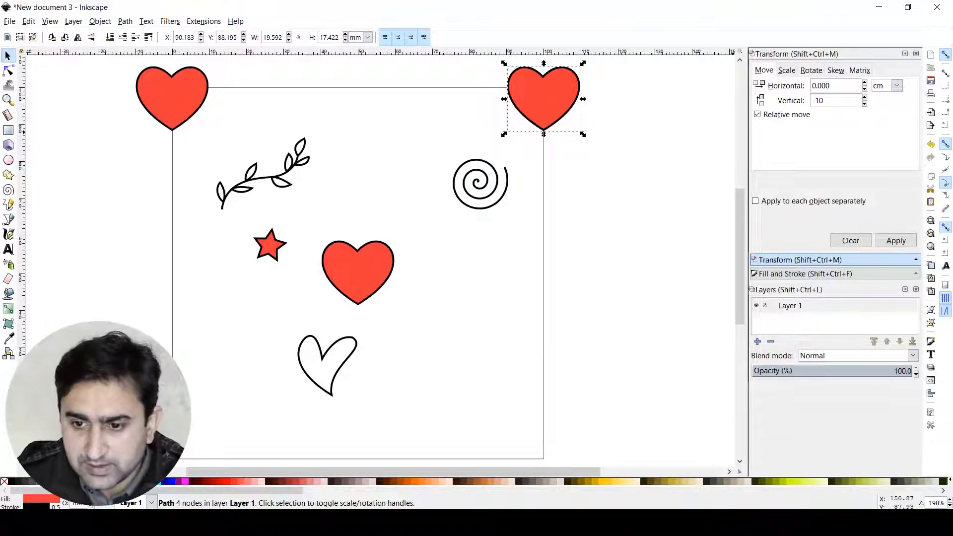
key("Return")
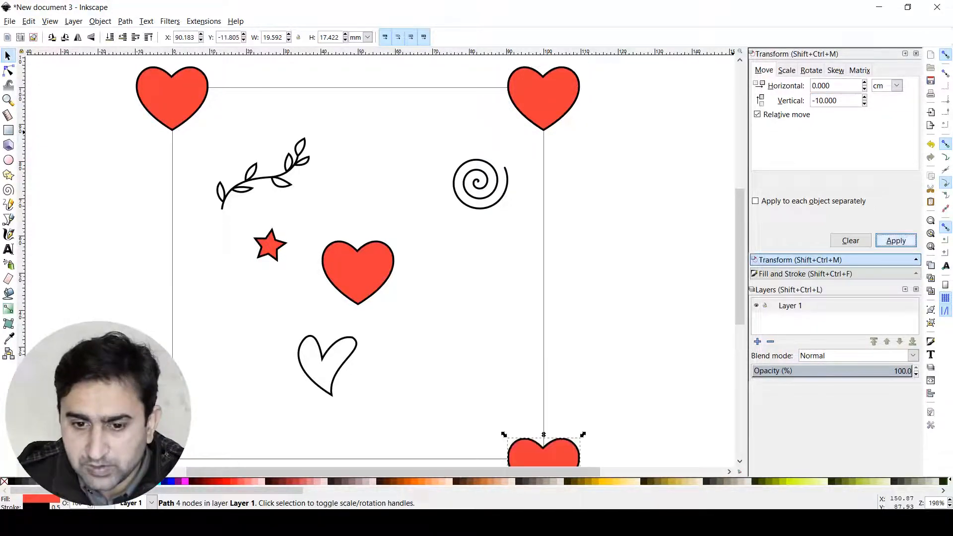
scroll(382, 258, "down", 2)
scroll(382, 258, "up", 2)
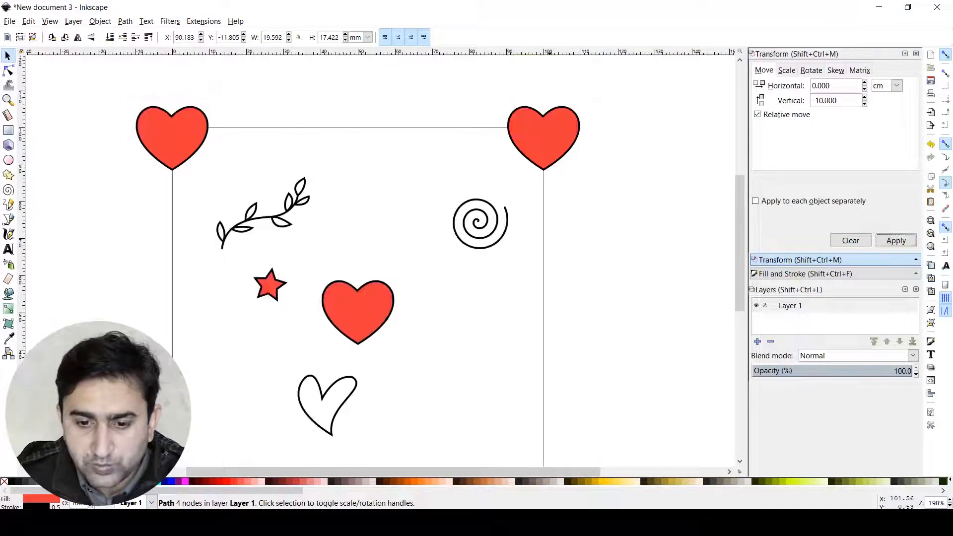
Duplicate the red heart on the page's upper-left corner and move the copy -10 cm vertically onto the lower-left corner.
left_click(180, 87)
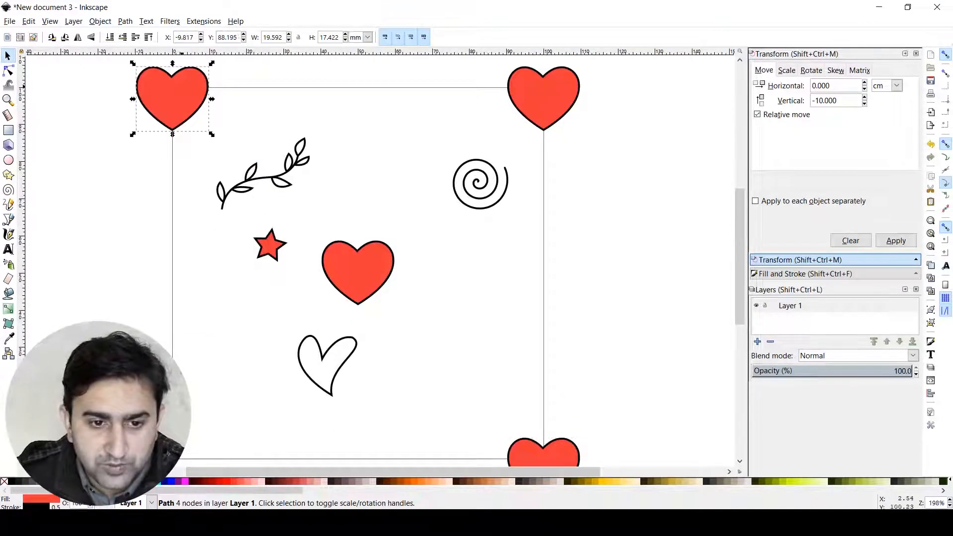
right_click(181, 86)
left_click(211, 161)
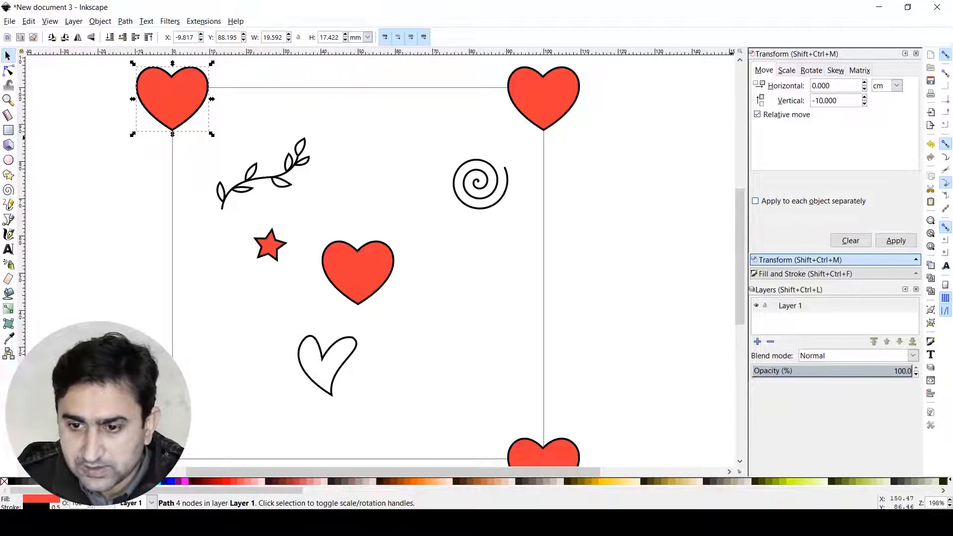
left_click(896, 240)
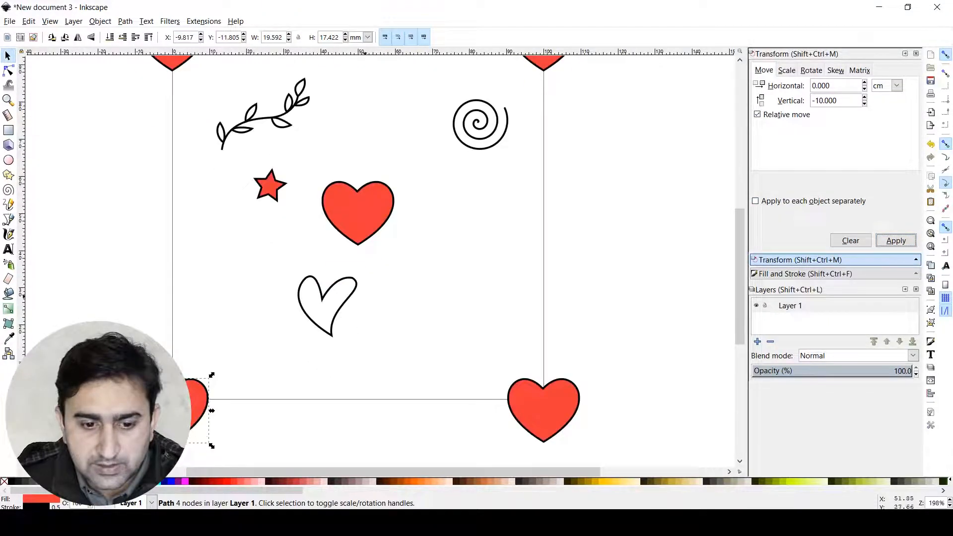
left_click(256, 308)
scroll(256, 305, "up", 2)
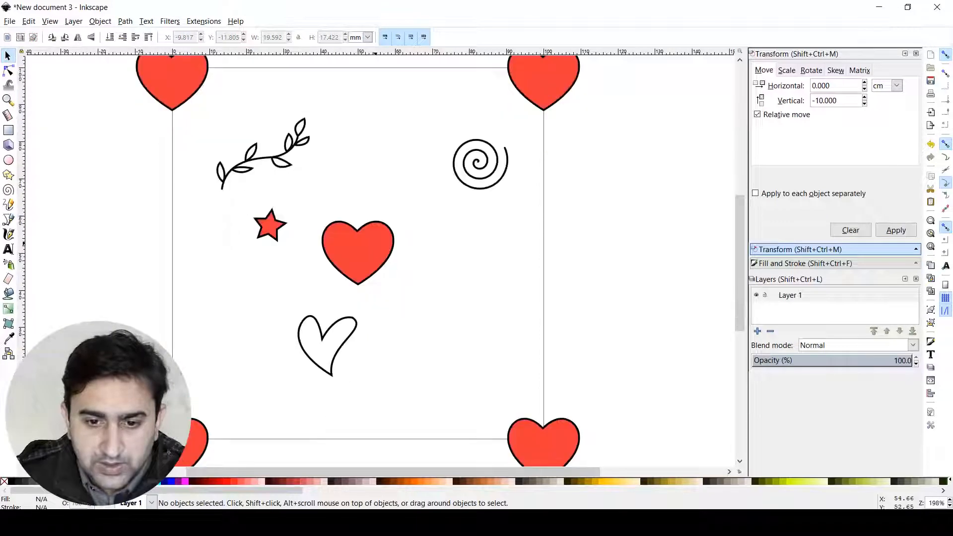
scroll(256, 305, "down", 2)
scroll(256, 306, "up", 1)
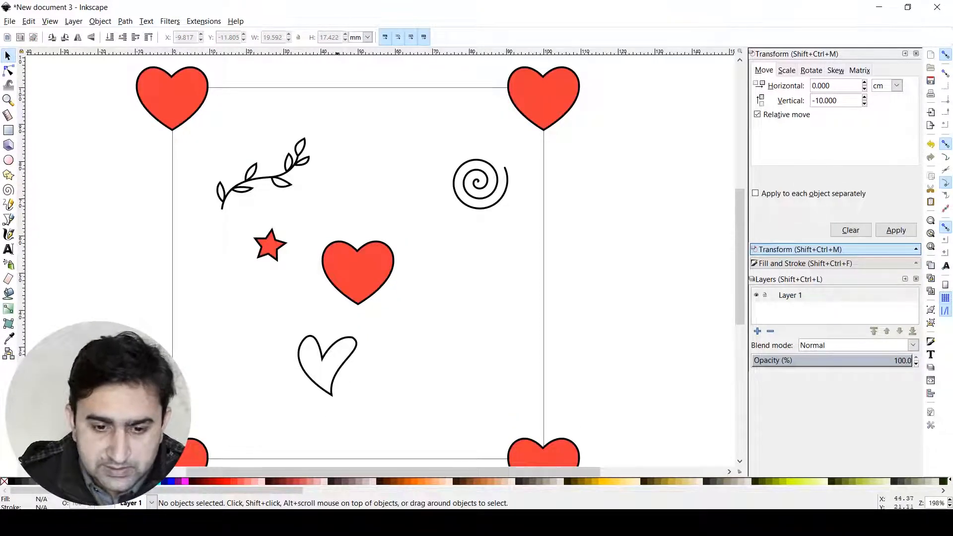
Move the outline heart to the page's lower-right area, at about X 69.82, Y 22.68 mm, and rotate it by 2.3°.
left_click(336, 377)
left_click_drag(356, 330, 498, 382)
left_click(812, 70)
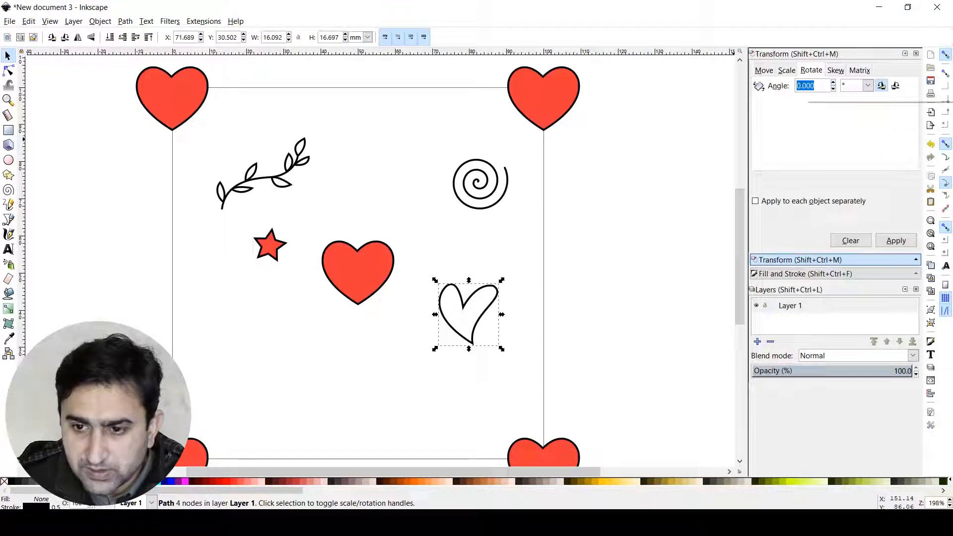
left_click(833, 83)
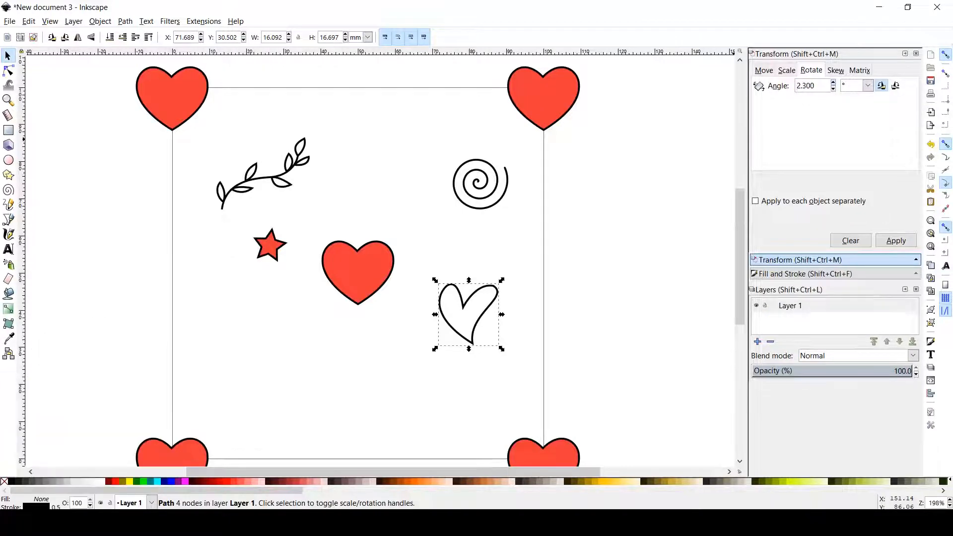
left_click(896, 241)
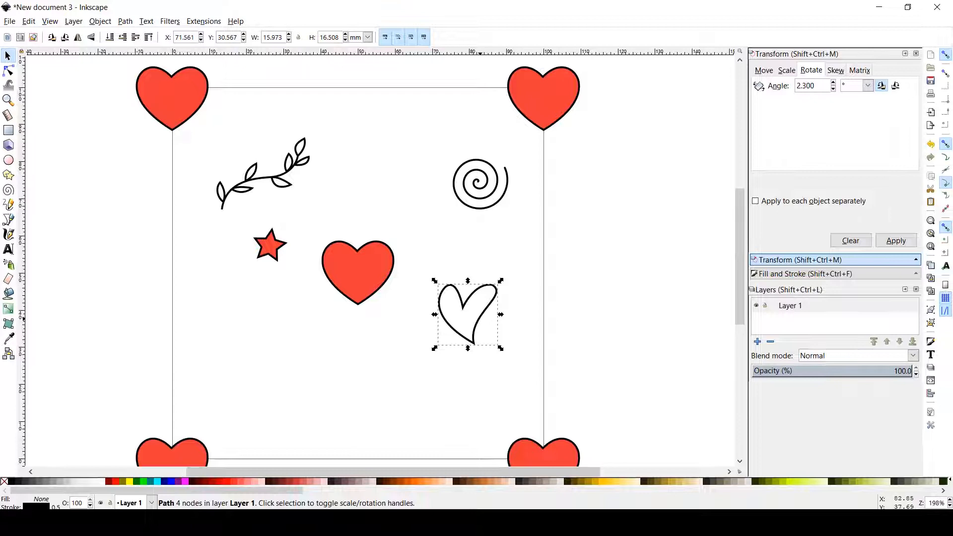
left_click_drag(480, 321, 473, 350)
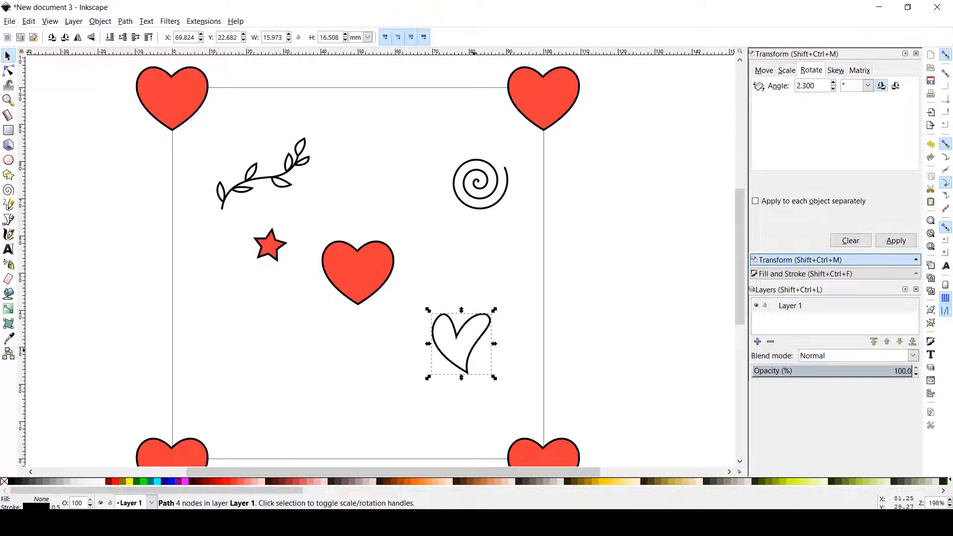
Duplicate the outline heart into the page's upper-left area and move the leafy branch to the lower-left, at about X 14.84, Y 19.75 mm.
right_click(468, 352)
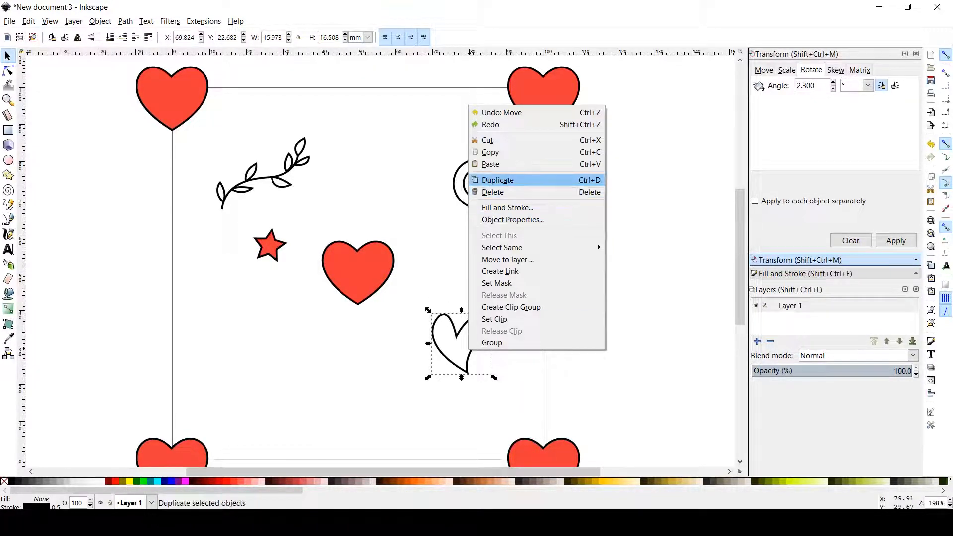
left_click(497, 180)
left_click_drag(469, 352, 284, 344)
Try rotating the leafy branch by 45°, with the transform applied to each object separately.
left_click(867, 86)
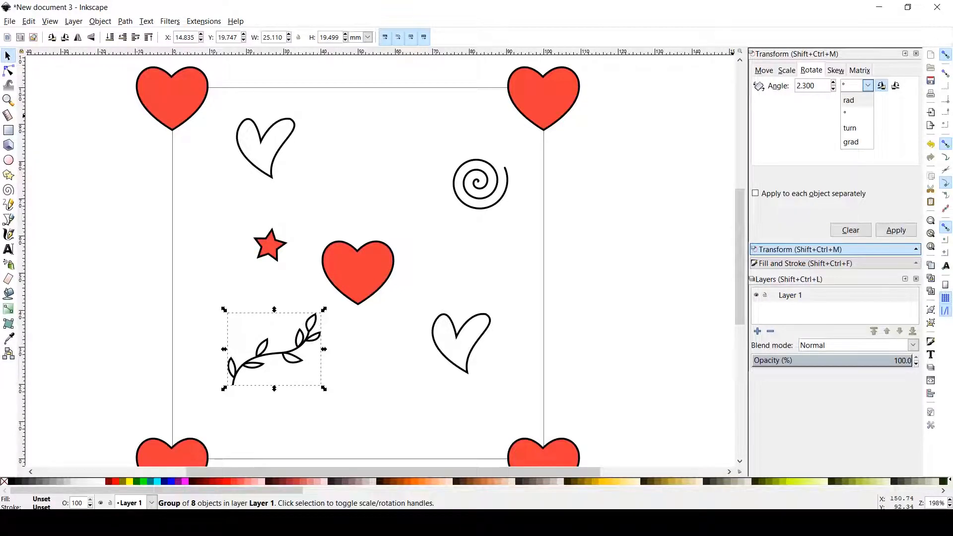
left_click(868, 86)
key("ctrl+a")
type("45")
key("Return")
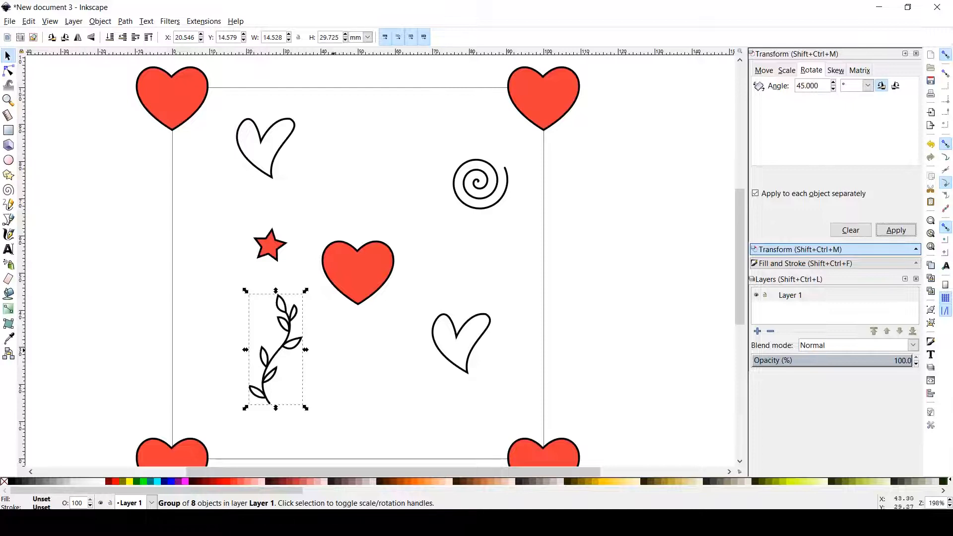
Turn the leafy branch the other way with two -45° rotations and move it to about X 8.90, Y 12.56 mm.
key("Return")
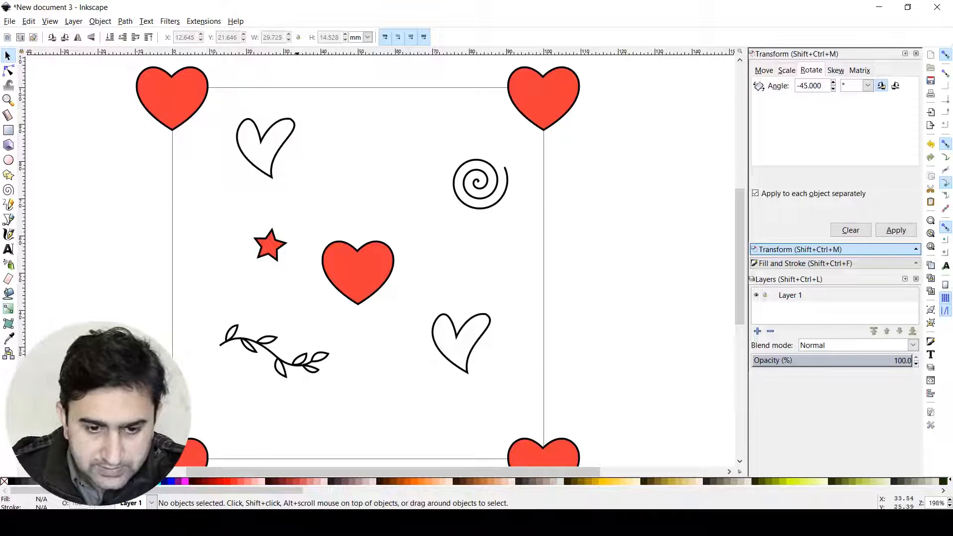
left_click_drag(296, 364, 282, 399)
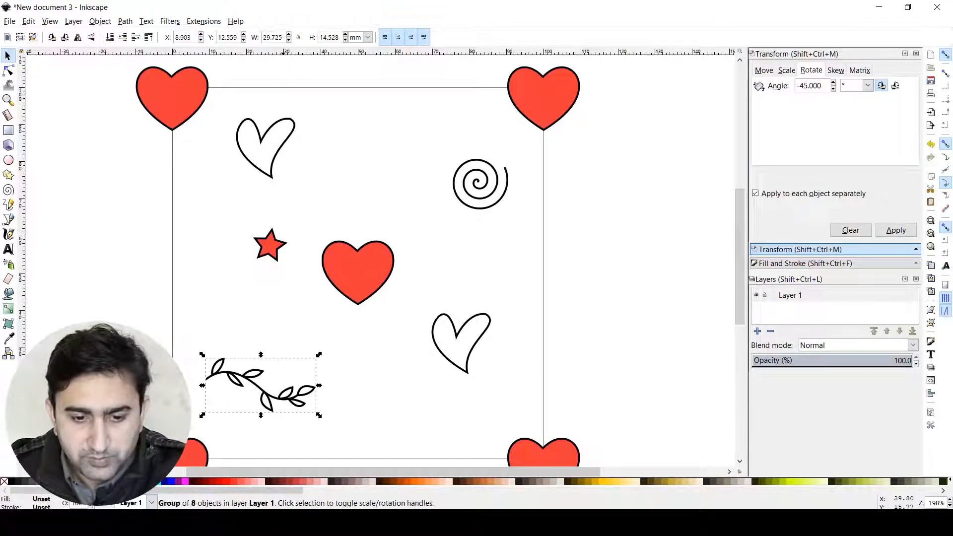
Duplicate the leafy branch and place the copy across the page's top edge, at about X 47.66, Y 89.67 mm.
key("ctrl+d")
left_click_drag(286, 400, 432, 109)
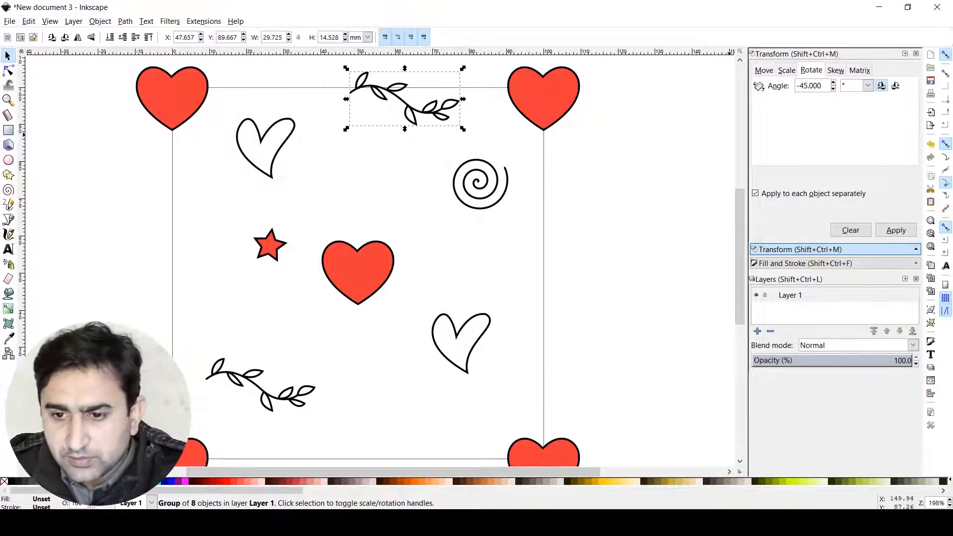
Rotate the leafy branch on the page's top edge by -25° and keep it selected.
left_click_drag(804, 86, 800, 86)
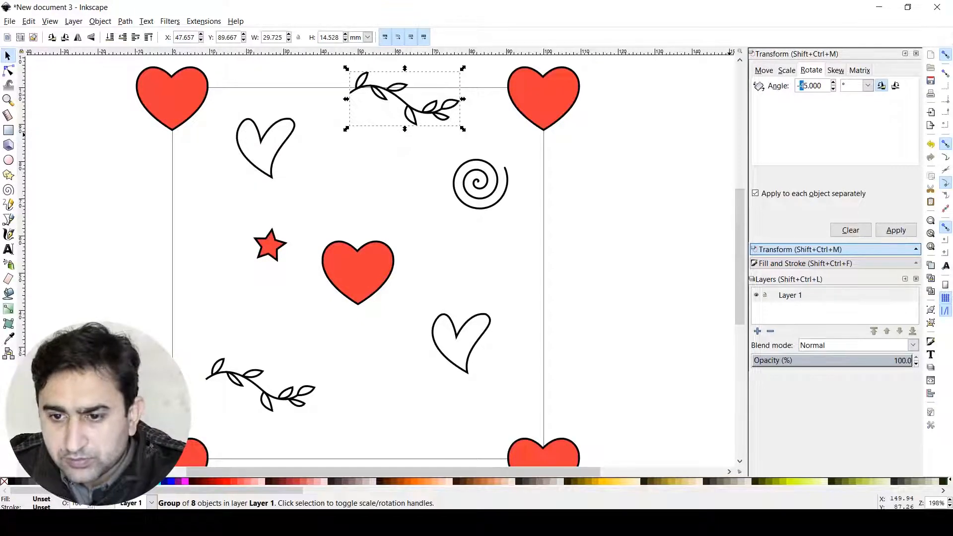
type("2")
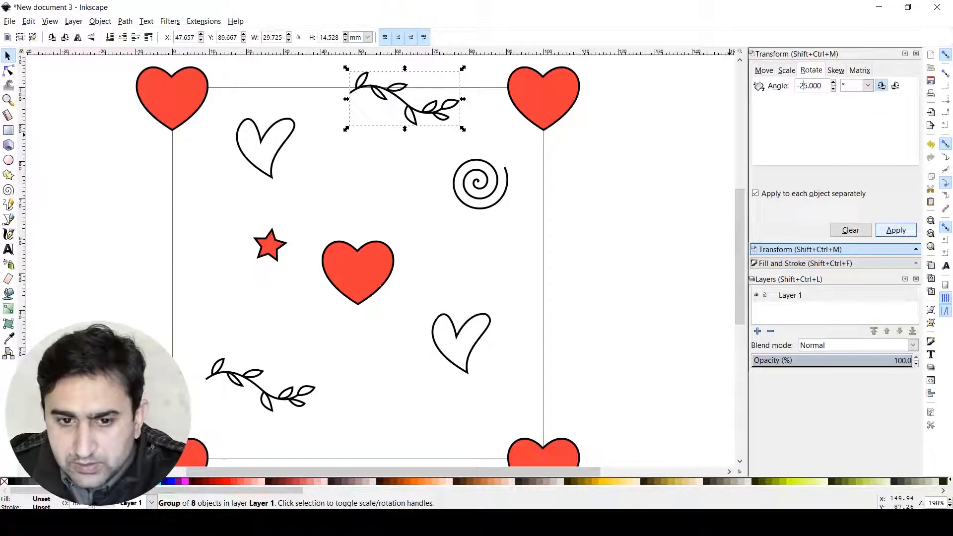
left_click(896, 230)
left_click(381, 138)
left_click(422, 119)
left_click(422, 118)
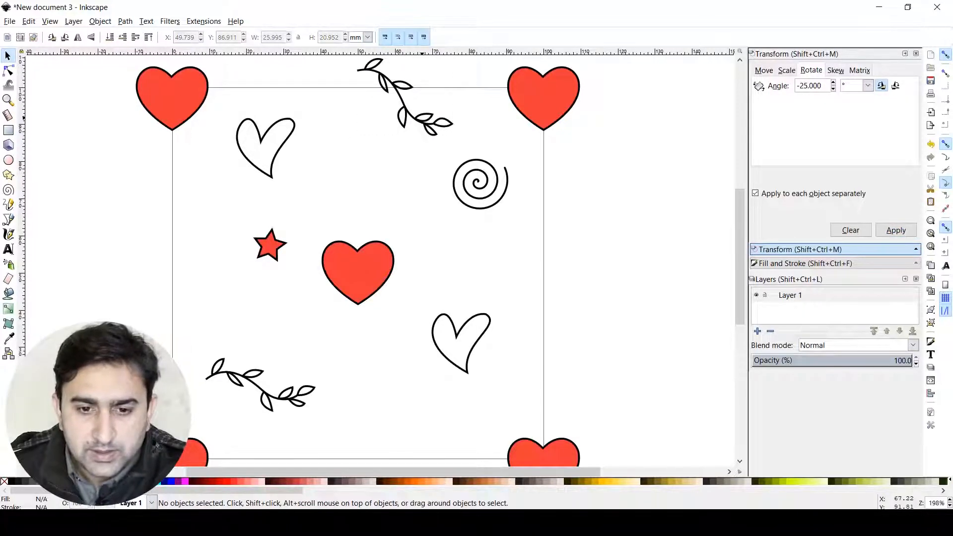
left_click(422, 118)
scroll(413, 119, "up", 2)
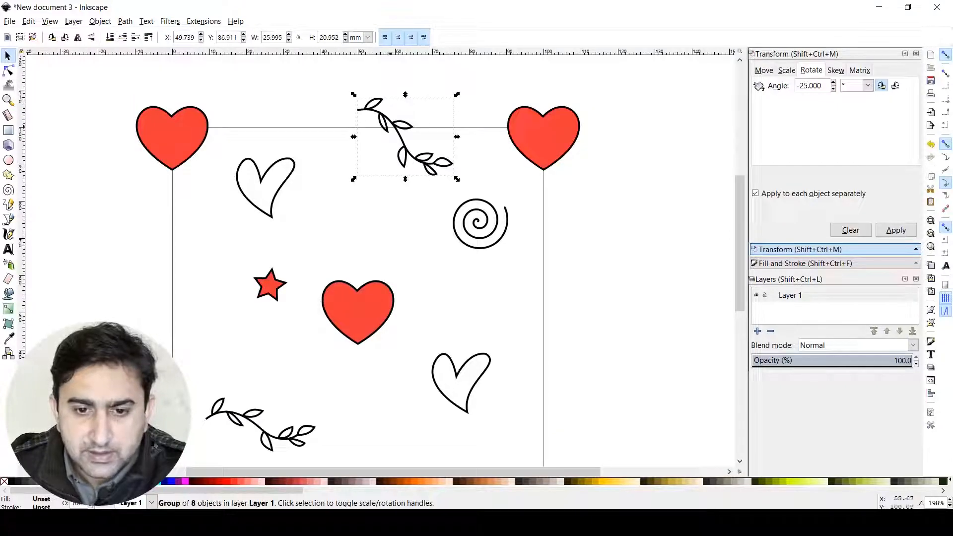
Duplicate the leafy branch on the page's top edge and move the copy 0 cm horizontally and -10 cm vertically.
right_click(392, 124)
left_click(421, 199)
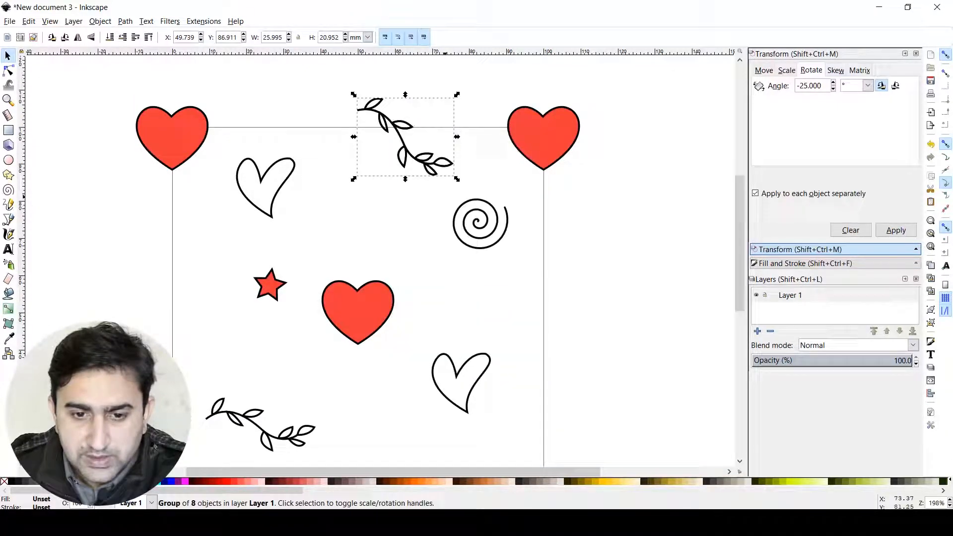
scroll(414, 248, "down", 3)
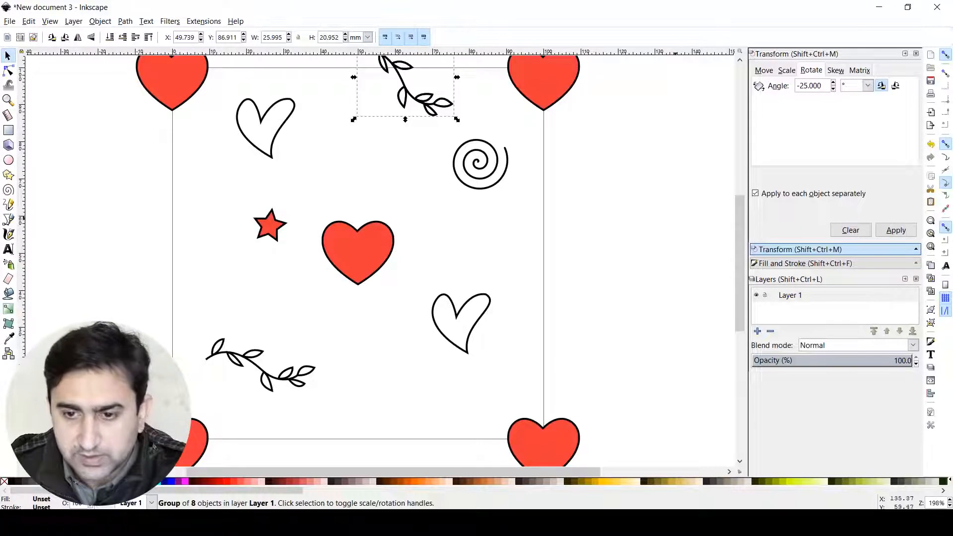
left_click(764, 70)
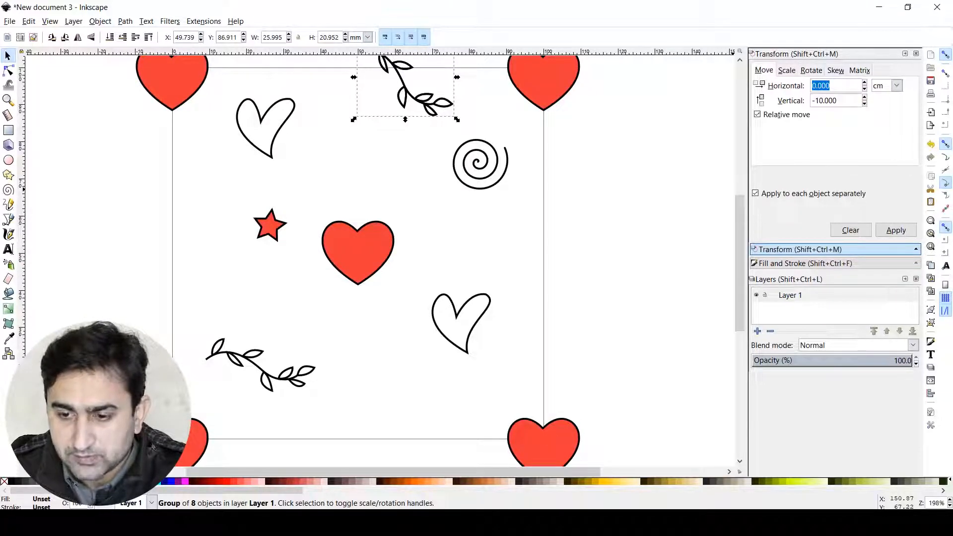
left_click(896, 230)
scroll(383, 258, "down", 1)
key("Escape")
Move the lower-left leafy branch across the page's left edge, at about X -10.88, Y 24.19 mm, and duplicate it.
scroll(384, 262, "up", 1)
left_click_drag(234, 353, 179, 315)
right_click(217, 333)
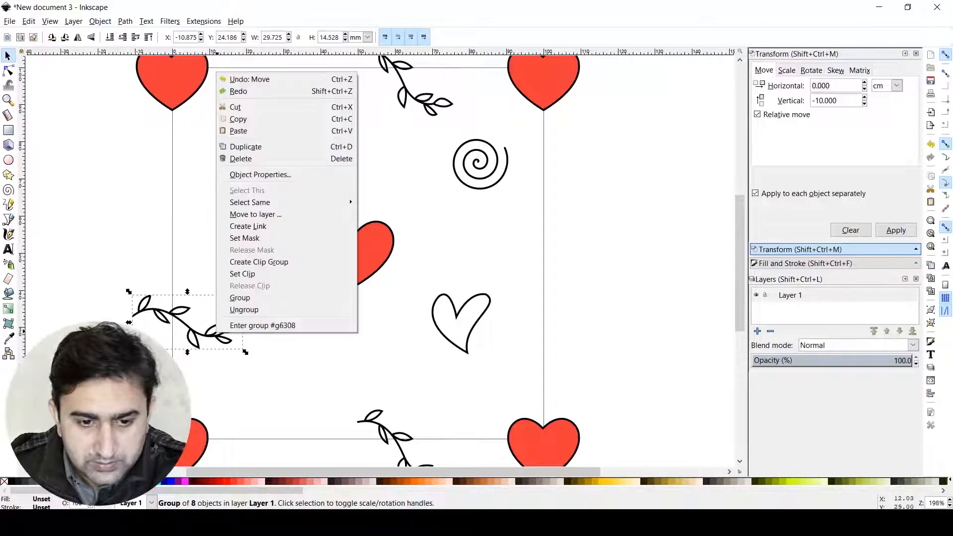
left_click(246, 147)
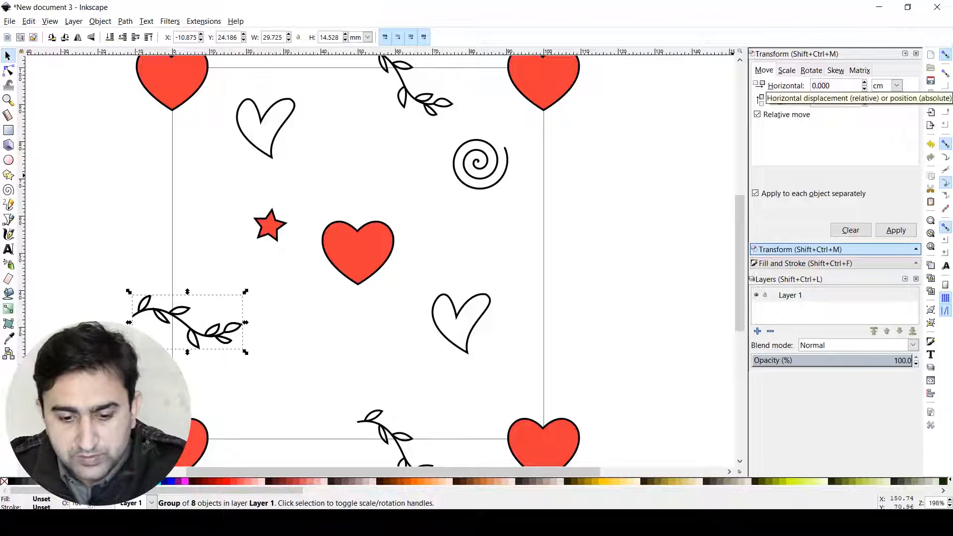
Move the left-edge branch's duplicate 10 cm horizontally and 0 cm vertically, onto the page's right edge.
key("1")
key("ctrl+a")
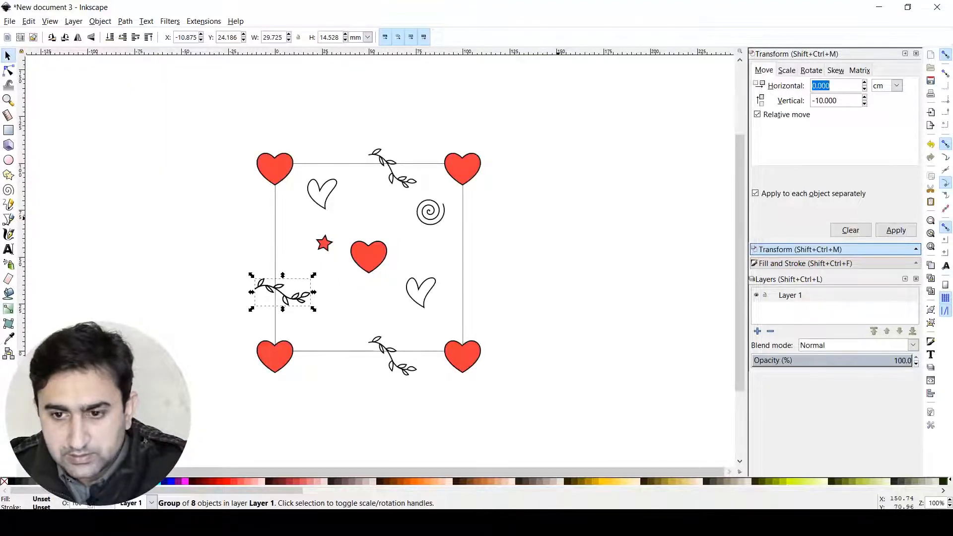
type("10")
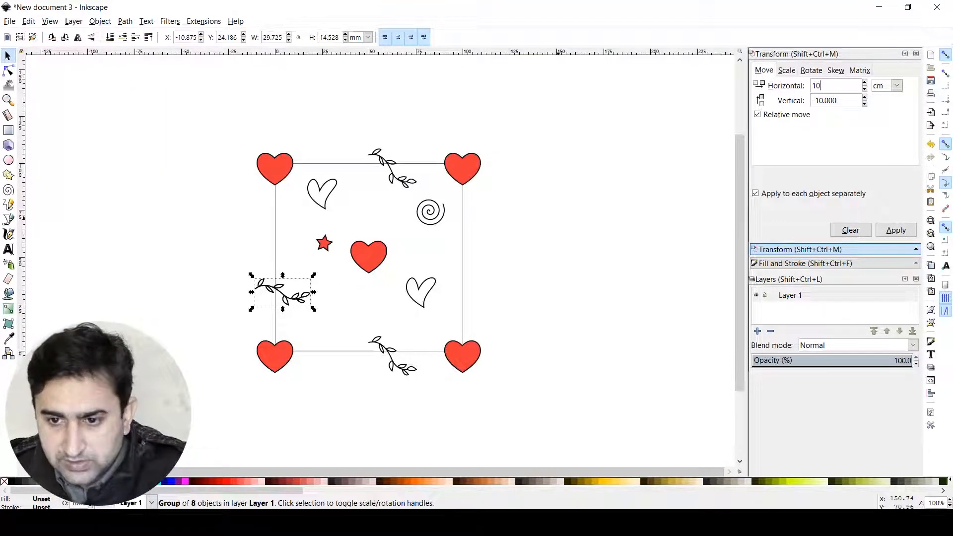
key("Tab")
type("0")
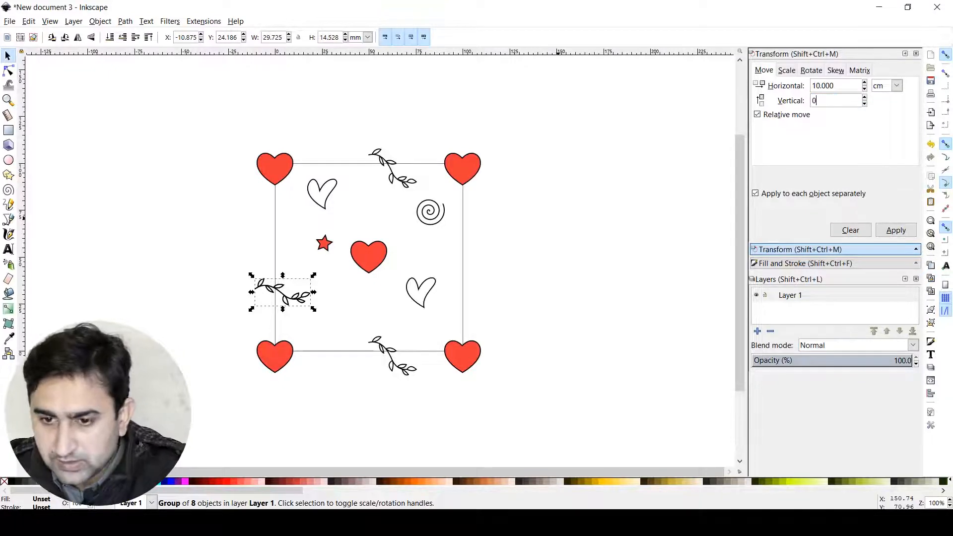
left_click(896, 231)
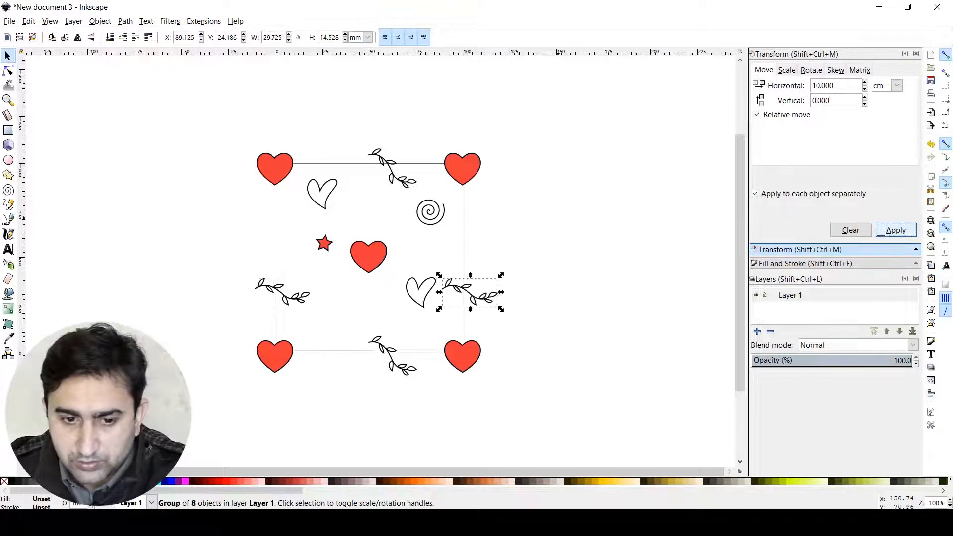
Shrink the lower outline heart to about 11.45 × 11.83 mm and place it at about X 69.26, Y 11.46 mm.
scroll(550, 259, "up", 1)
left_click_drag(369, 314, 363, 350)
left_click(328, 214)
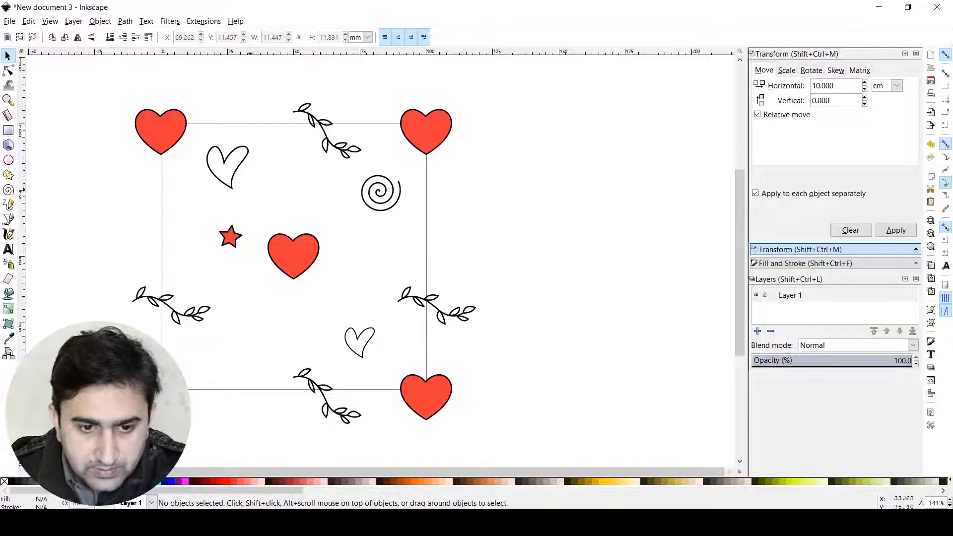
Shift the upper outline heart left and slightly down, and move the star to about X 20.48, Y 47.34 mm.
left_click_drag(235, 176, 219, 184)
key("Escape")
left_click(231, 237)
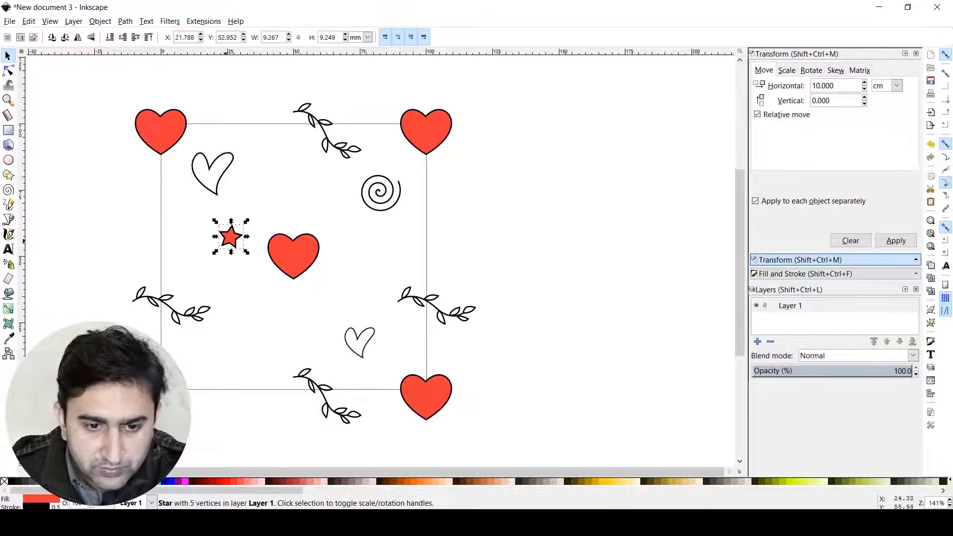
left_click_drag(230, 237, 226, 252)
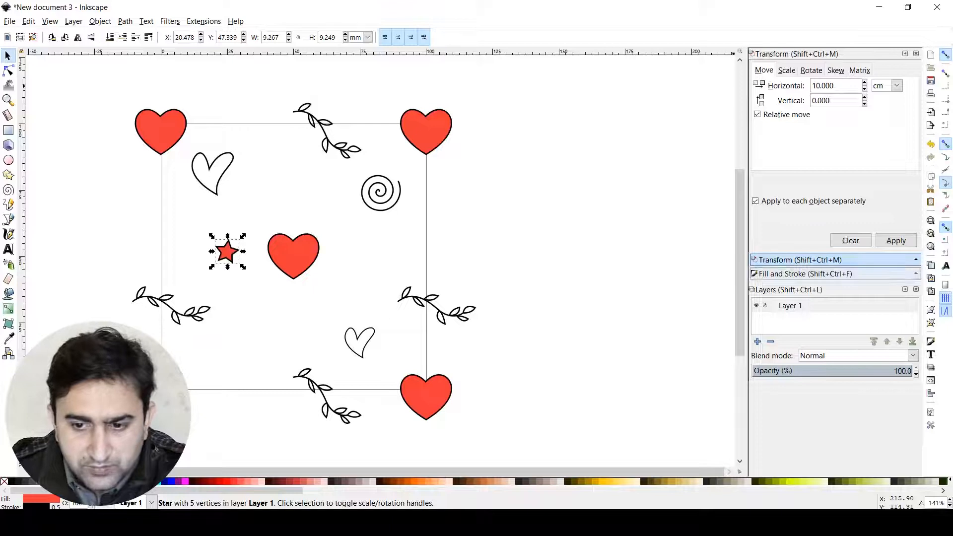
Try a yellow fill on the star and replace it with no fill, keeping only the outline.
key("ctrl+shift+f")
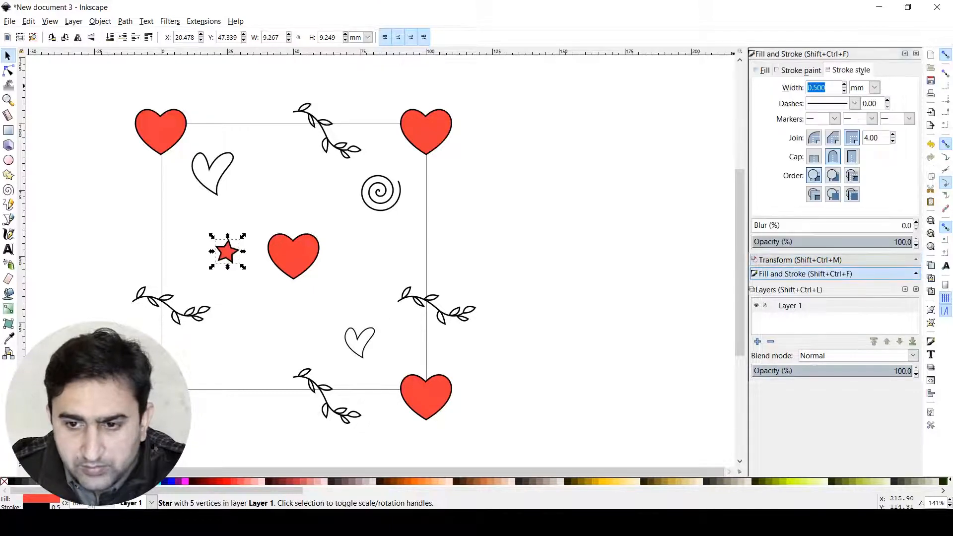
left_click(765, 70)
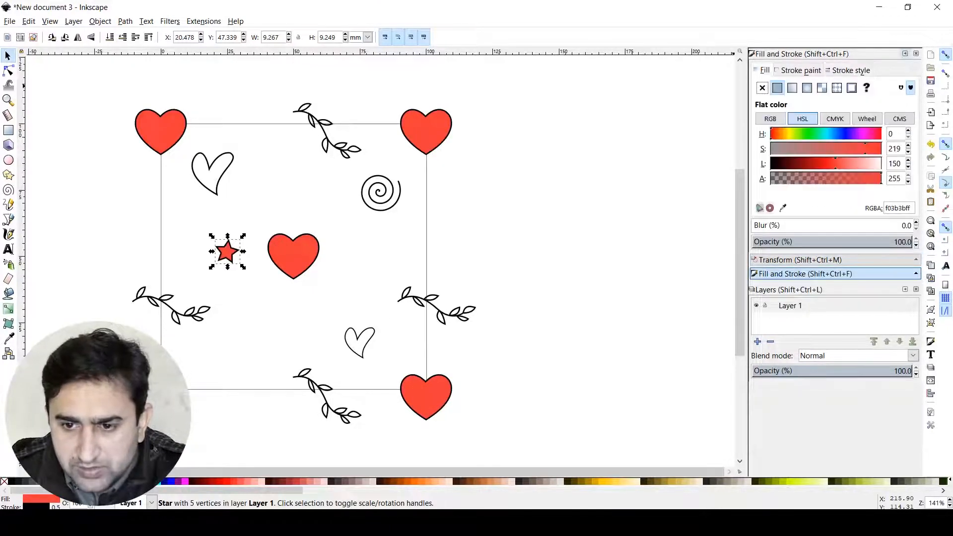
left_click(787, 133)
left_click_drag(865, 148, 828, 163)
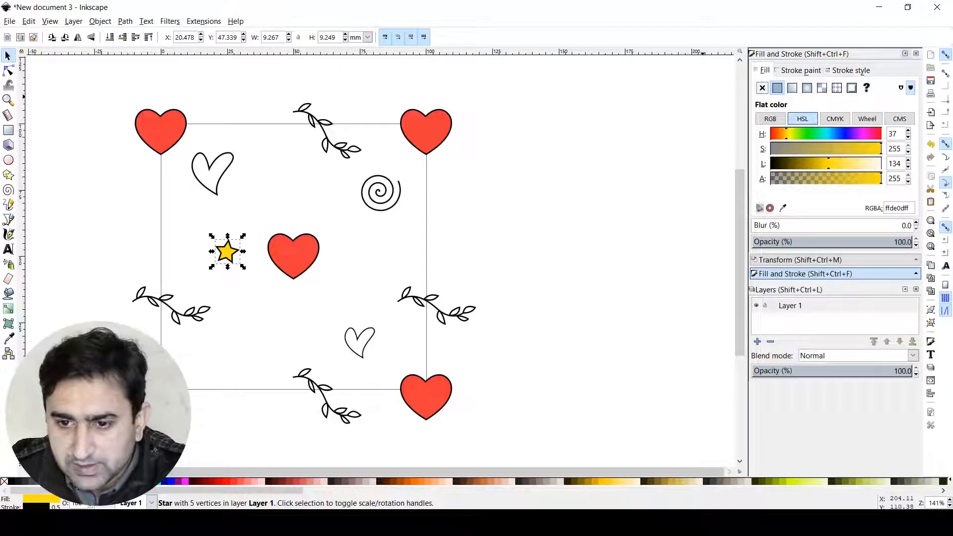
left_click(763, 88)
left_click(265, 213)
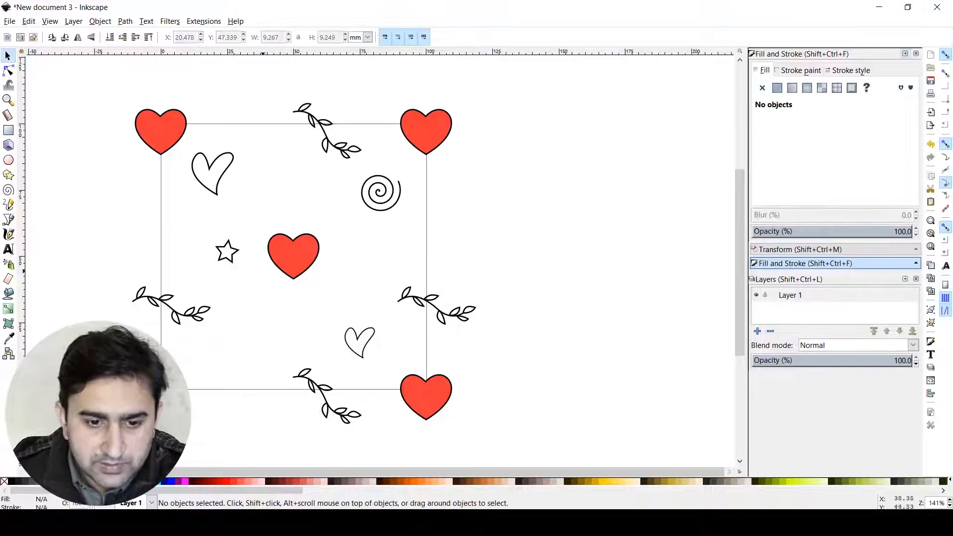
Move the star to about X 20.85, Y 42.29 mm and place a duplicate beyond the central heart, at about X 73.99, Y 43.41 mm.
mouse_move(227, 252)
left_mouse_down()
mouse_move(240, 288)
mouse_move(228, 265)
left_mouse_up()
left_click(241, 321)
left_click(233, 273)
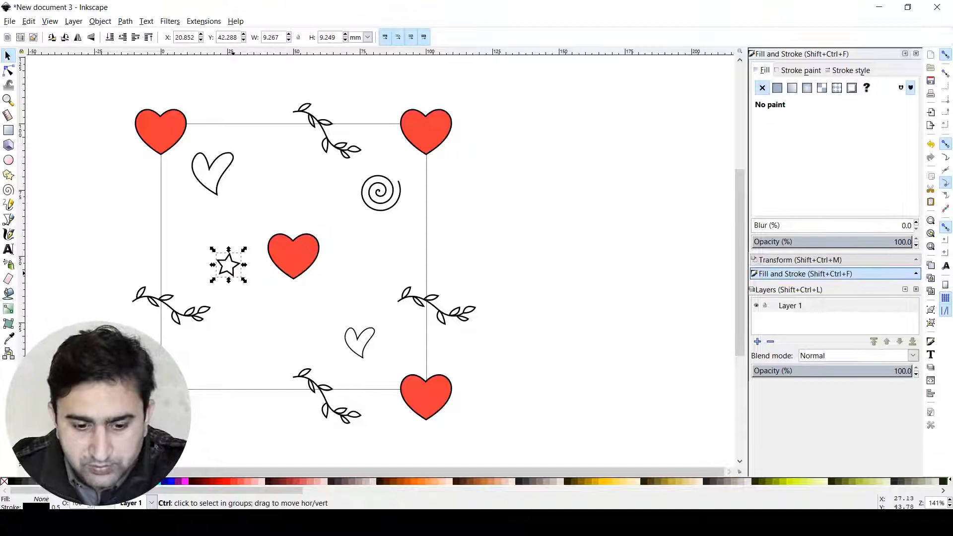
key("ctrl+f")
key("ctrl+d")
left_click_drag(235, 268, 378, 265)
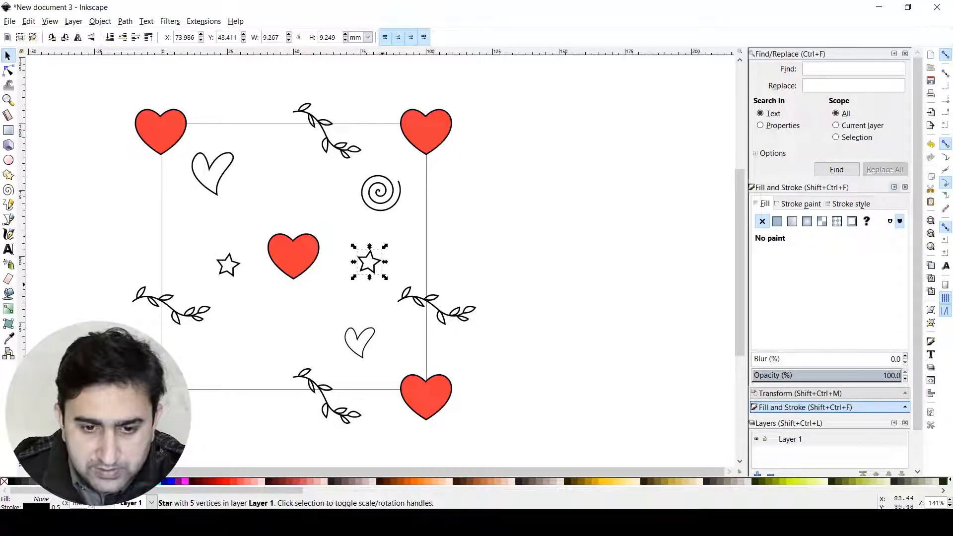
Rotate the duplicated star to the right of the central heart by -45°.
key("shift+ctrl+m")
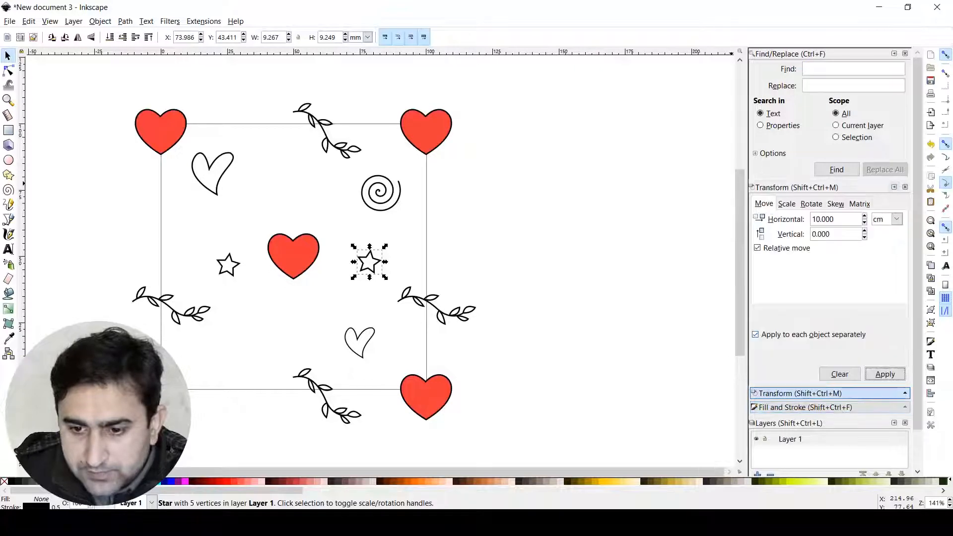
left_click(905, 53)
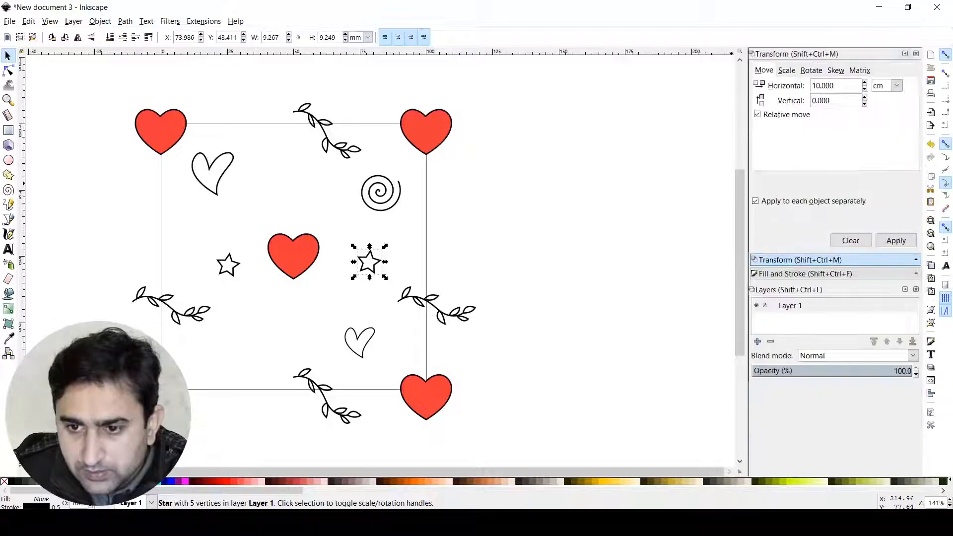
left_click(811, 70)
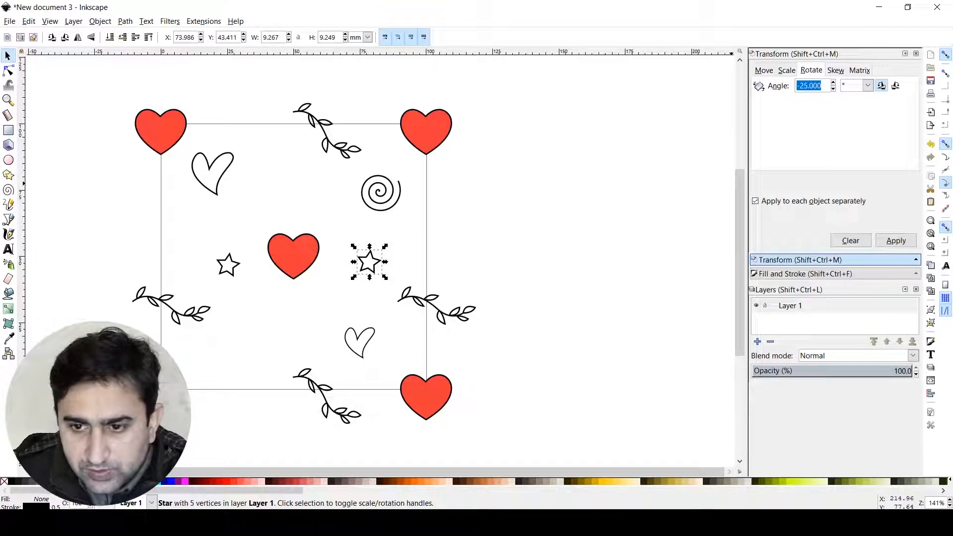
left_click_drag(804, 86, 800, 86)
type("4")
left_click(896, 240)
key("Escape")
Move the small outline heart up and left, and duplicate the rotated star so one sits beside each of the central and small outline hearts.
left_click_drag(369, 268, 351, 341)
key("Escape")
left_click(406, 343)
key("ctrl+d")
left_click_drag(406, 342, 363, 253)
key("Escape")
Duplicate the spiral, place the copy at about X 36.40, Y 80.56 mm, and rotate it by -45° and a further -25°.
left_click_drag(378, 209, 277, 171)
key("ctrl+d")
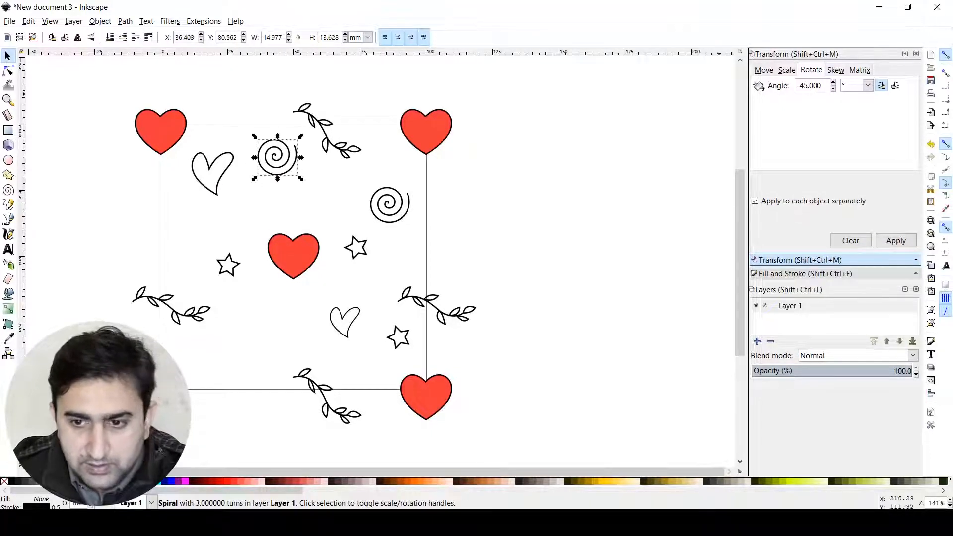
left_click(896, 241)
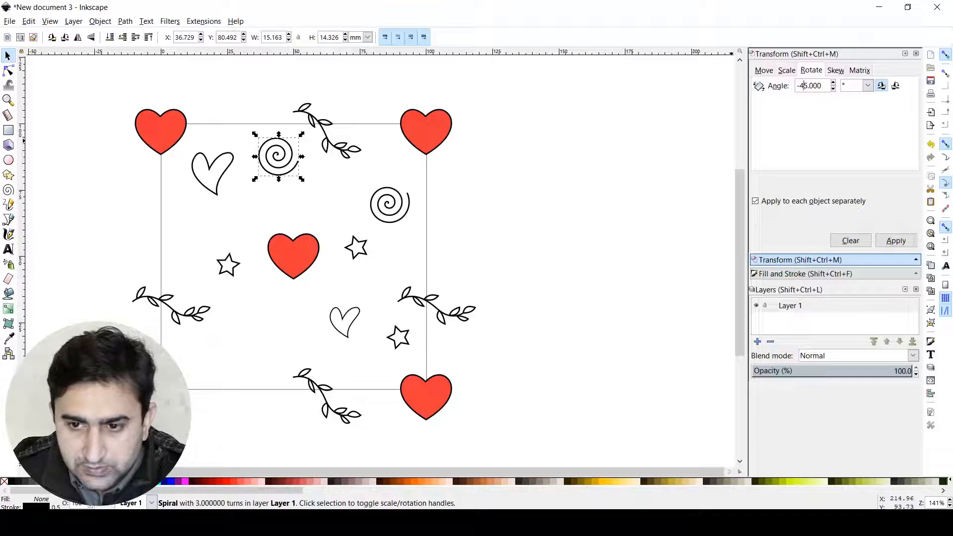
type("2")
Shrink the rotated spiral copy to about 10.95 × 11.83 mm and place it at about X 38.01, Y 79.90 mm.
left_click_drag(255, 134, 258, 137)
left_click_drag(292, 169, 273, 160)
left_click(311, 186)
left_click(316, 206)
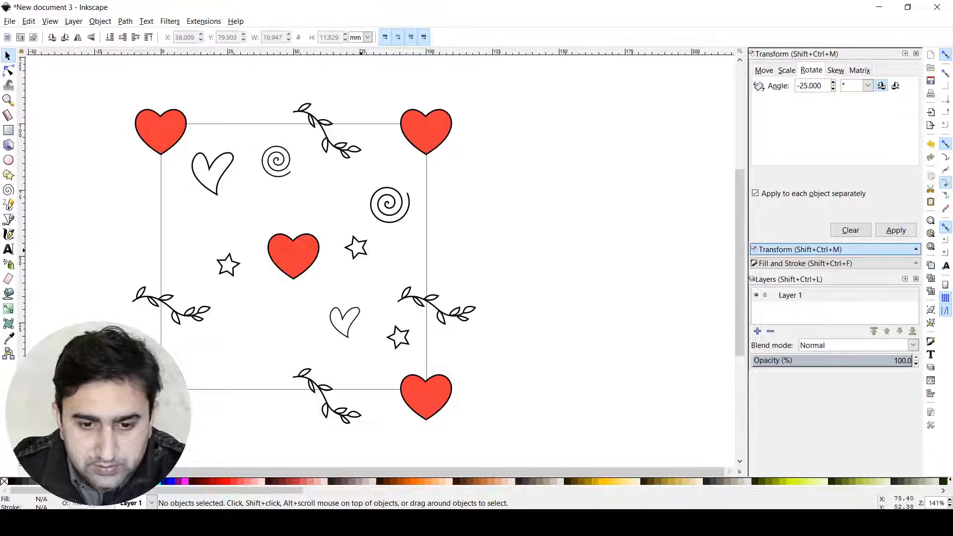
Duplicate the larger spiral and place the copy across the page's bottom edge, at about X 23.87, Y -2.69 mm.
left_click(387, 204)
right_click(384, 205)
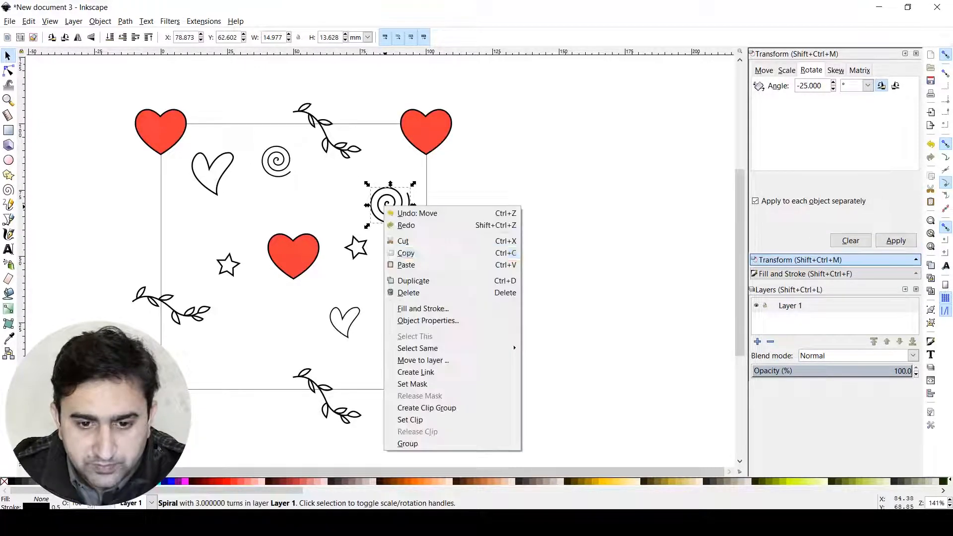
left_click(413, 281)
left_click_drag(390, 205, 243, 382)
Duplicate the bottom-edge spiral and move the copy 0 cm horizontally and 10 cm vertically, onto the page's top edge.
right_click(243, 383)
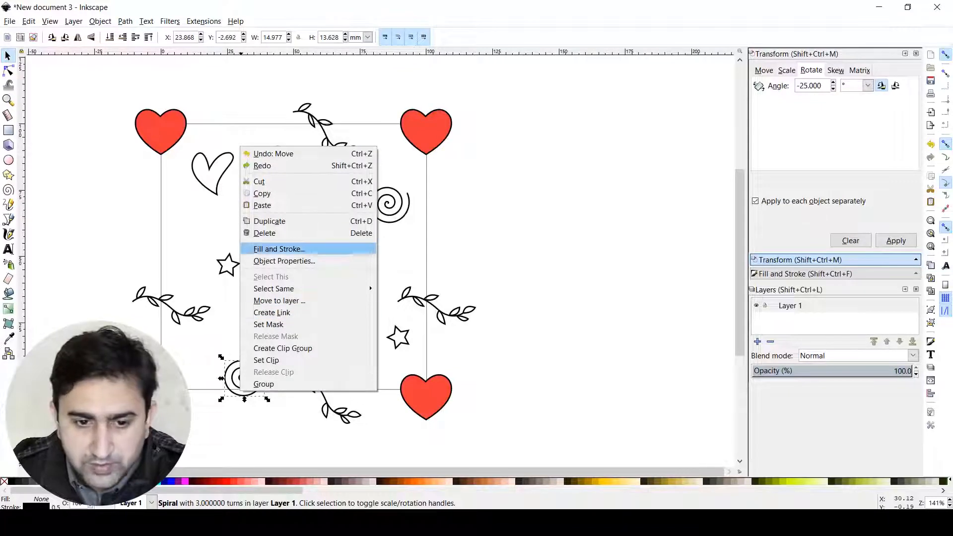
left_click(269, 221)
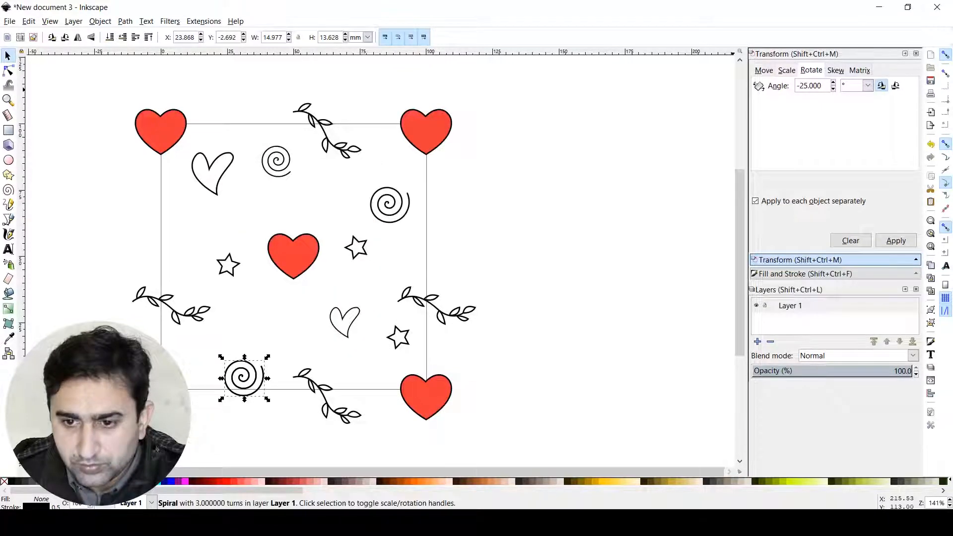
left_click(764, 71)
type("0")
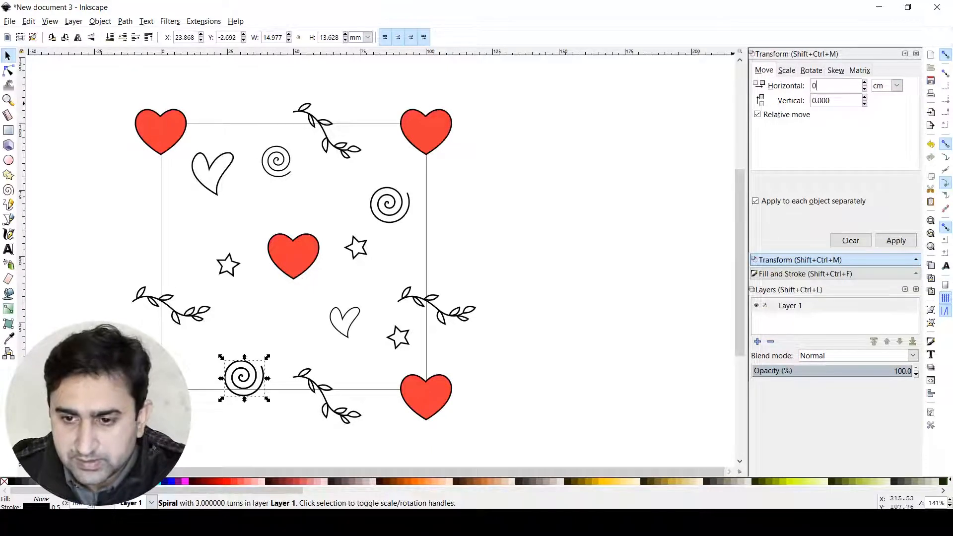
key("Tab")
type("10")
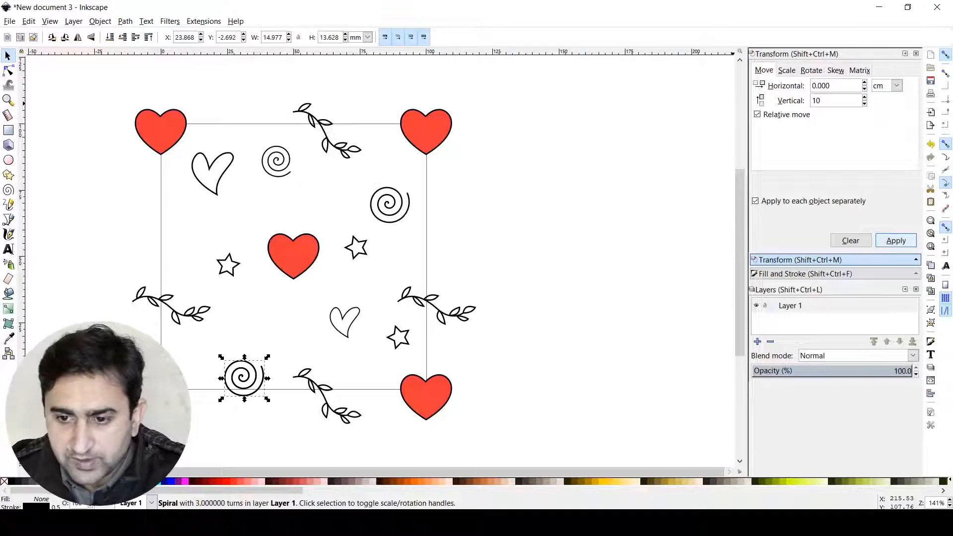
left_click(896, 240)
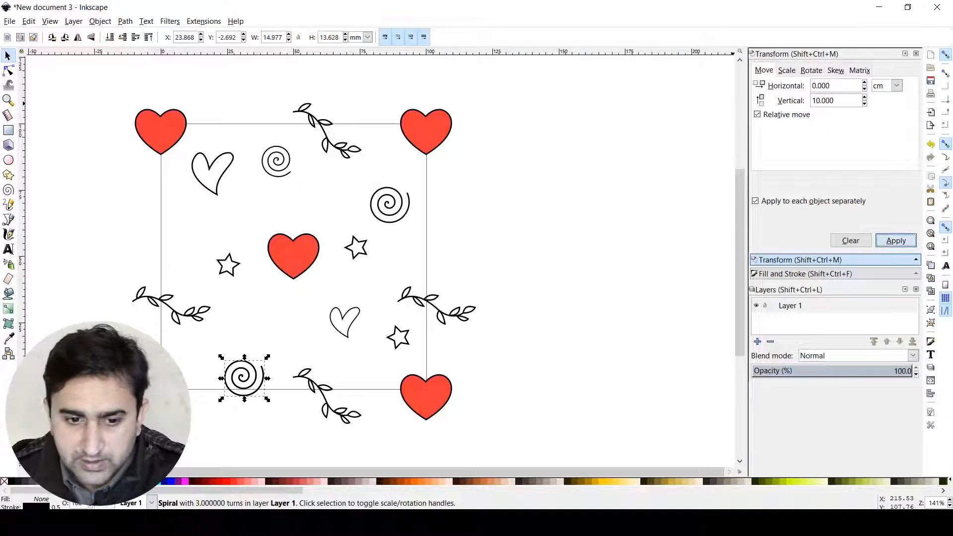
Move the upper outline heart down to about X 10.81, Y 64.78 mm and deselect it.
left_click(218, 189)
left_click_drag(218, 190, 215, 212)
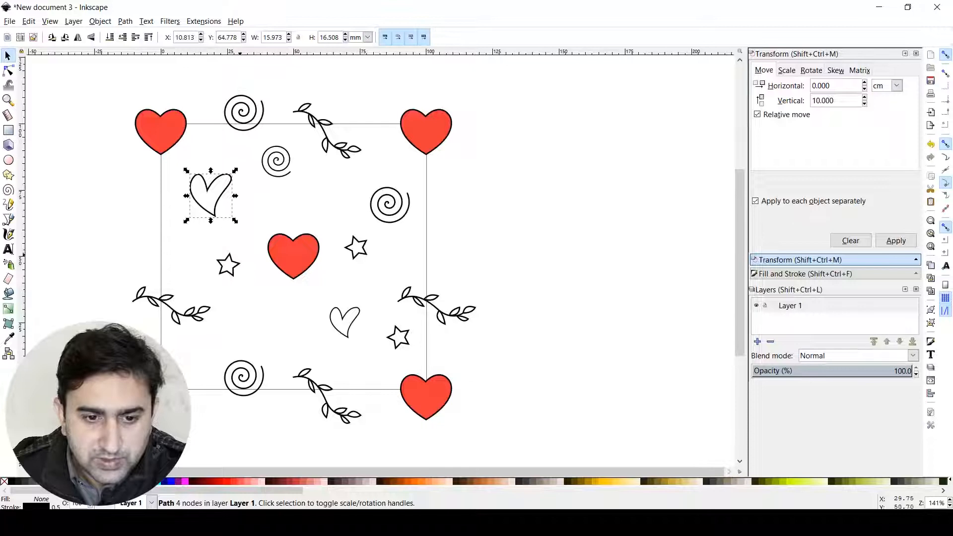
left_click(257, 245)
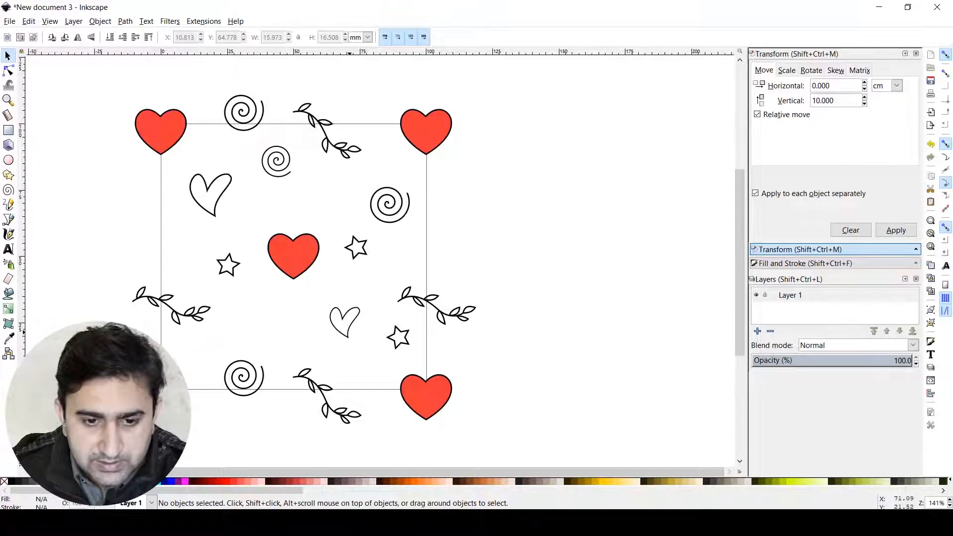
Duplicate the small outline heart and place the copy below and left of the central heart, at about X 31.85, Y 26.05 mm.
left_click(349, 332)
key("ctrl+d")
left_click_drag(350, 332, 271, 322)
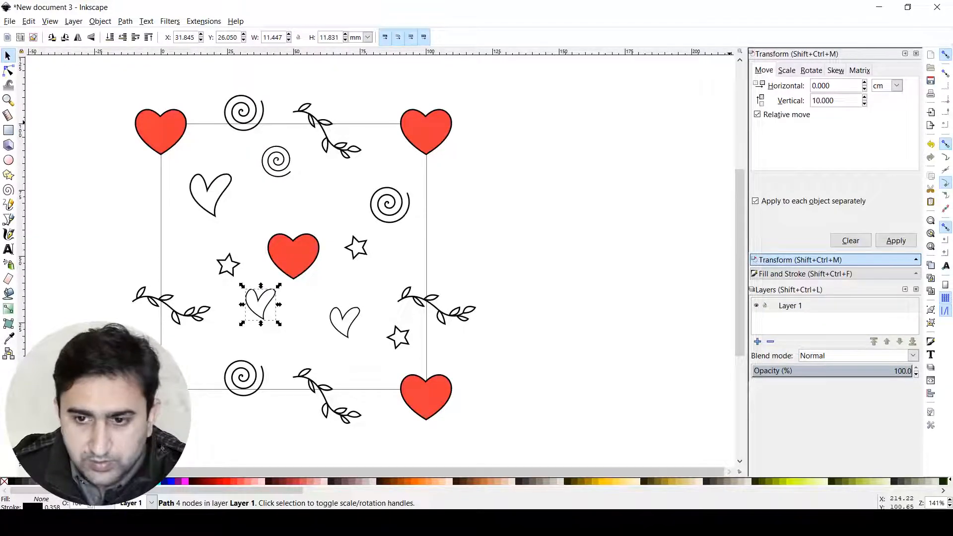
Rotate the small outline heart's copy by -75°.
left_click(811, 70)
double_click(811, 85)
type("-75")
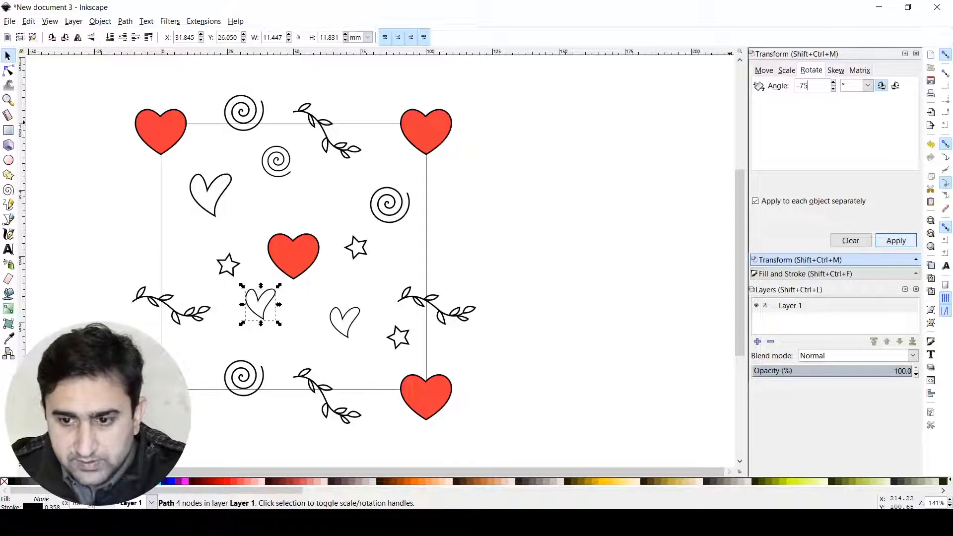
left_click(896, 240)
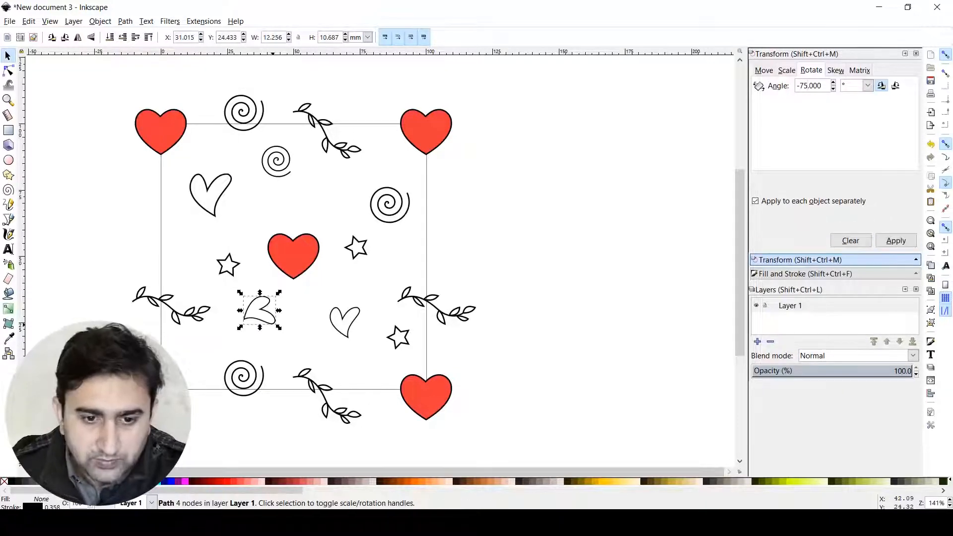
Copy the rotated small outline heart and place the copy just outside the page's right edge, beside the large spiral.
key("ctrl+c")
key("Escape")
key("ctrl+v")
left_click_drag(404, 216, 454, 207)
Nudge the right-hand spiral and star slightly left and set the heart's copy on the page's right edge at about X 94.81, Y 54.18 mm.
left_click(394, 202)
mouse_move(391, 204)
left_mouse_down()
mouse_move(370, 192)
mouse_move(382, 196)
left_mouse_up()
left_click_drag(355, 247, 351, 254)
left_click(397, 229)
left_click_drag(438, 201, 432, 243)
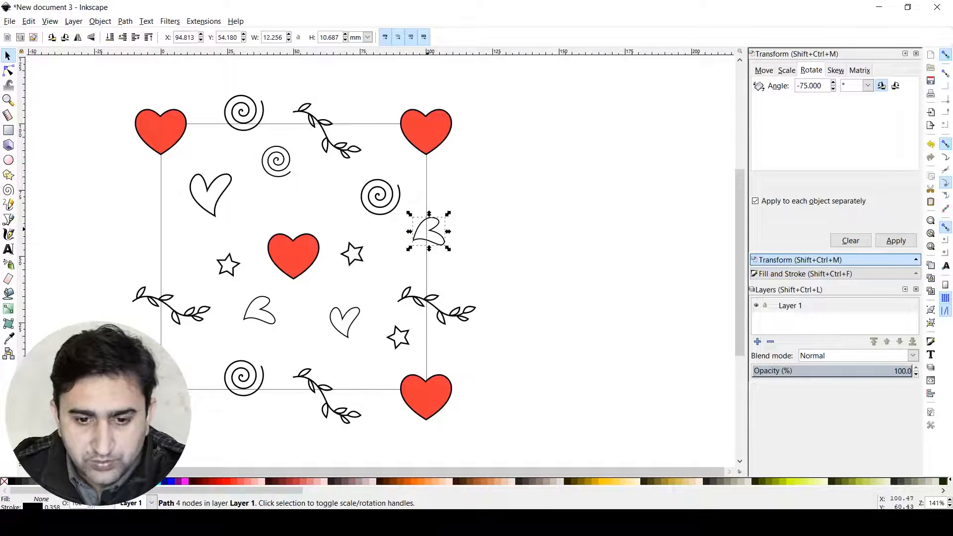
Duplicate the right-edge outline heart and move the copy -10 cm horizontally and 0 cm vertically, onto the page's left edge.
right_click(428, 228)
left_click(458, 302)
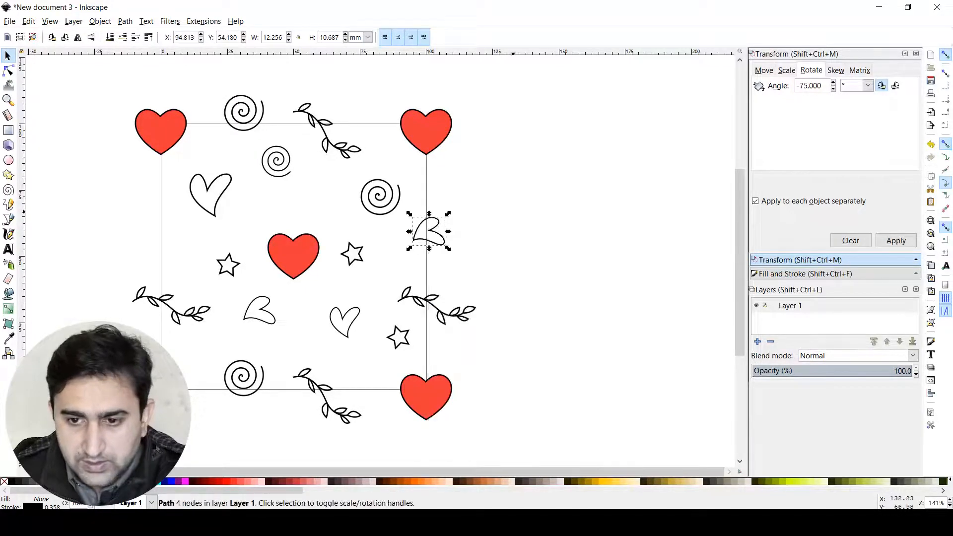
left_click(763, 71)
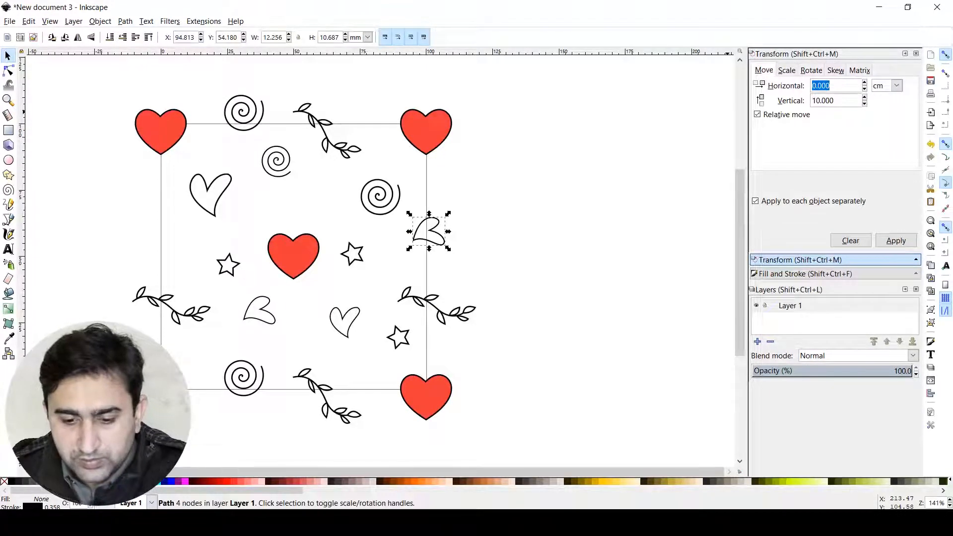
type("-10")
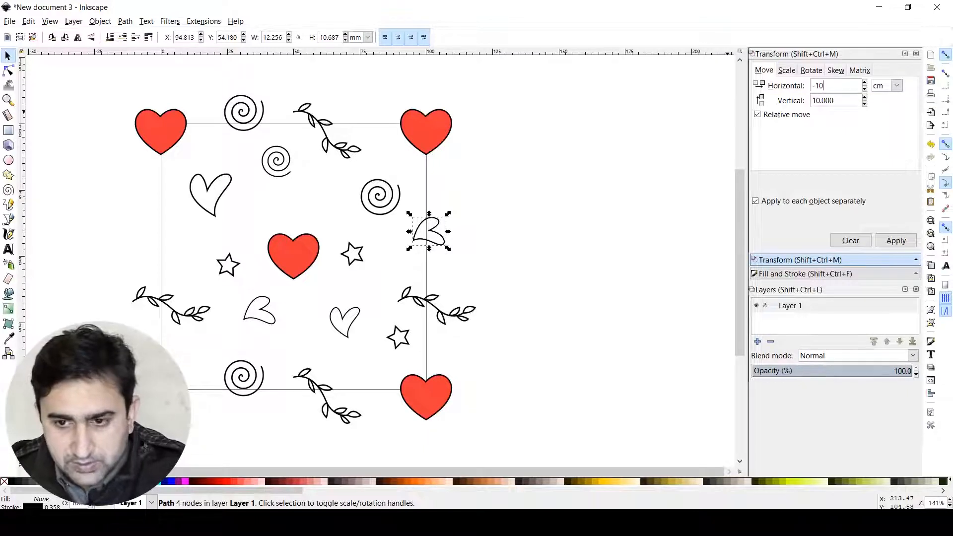
key("Tab")
type("0")
key("Return")
Set the stroke width of the left-edge outline heart to 0.5 mm.
key("shift+ctrl+f")
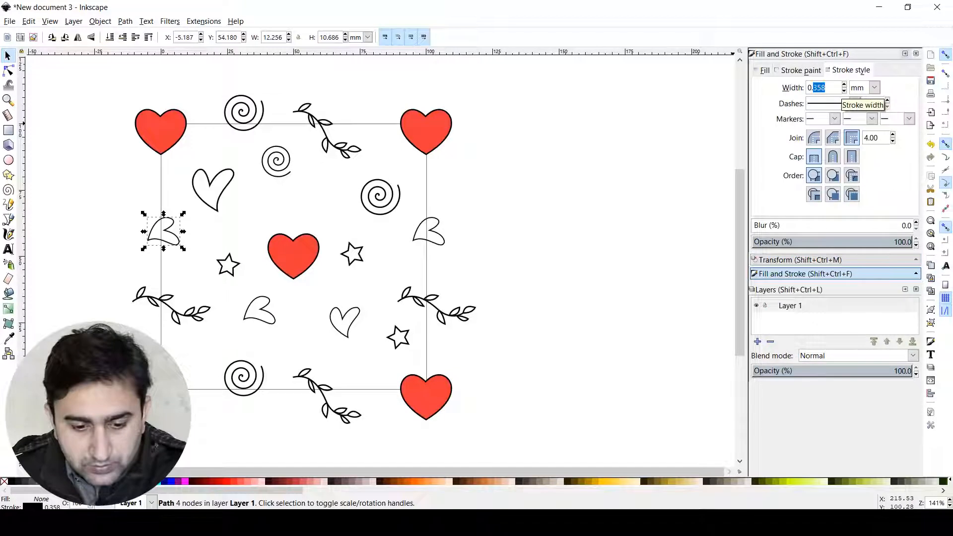
type("5")
key("Return")
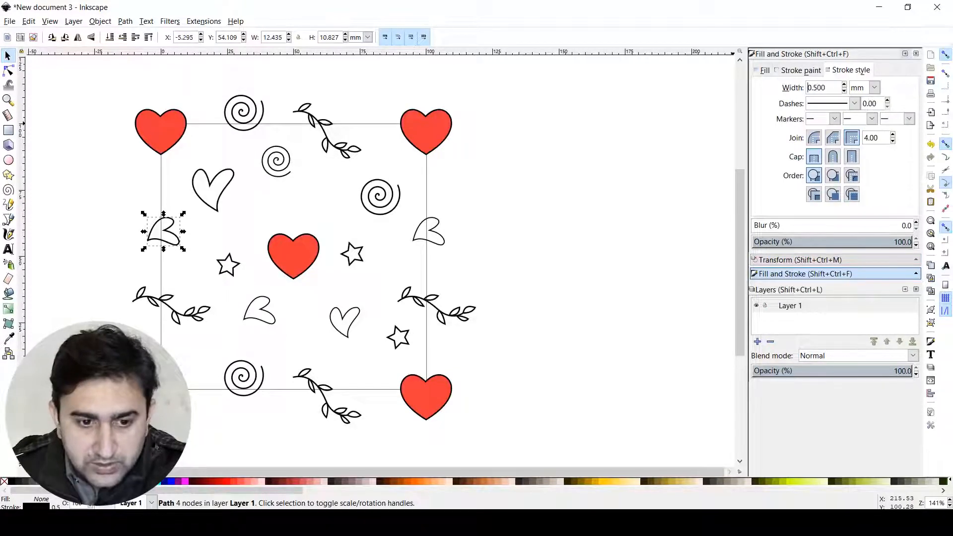
Set the stroke width of the rotated outline heart below and left of the central heart to 0.5 mm.
left_click_drag(239, 300, 284, 338)
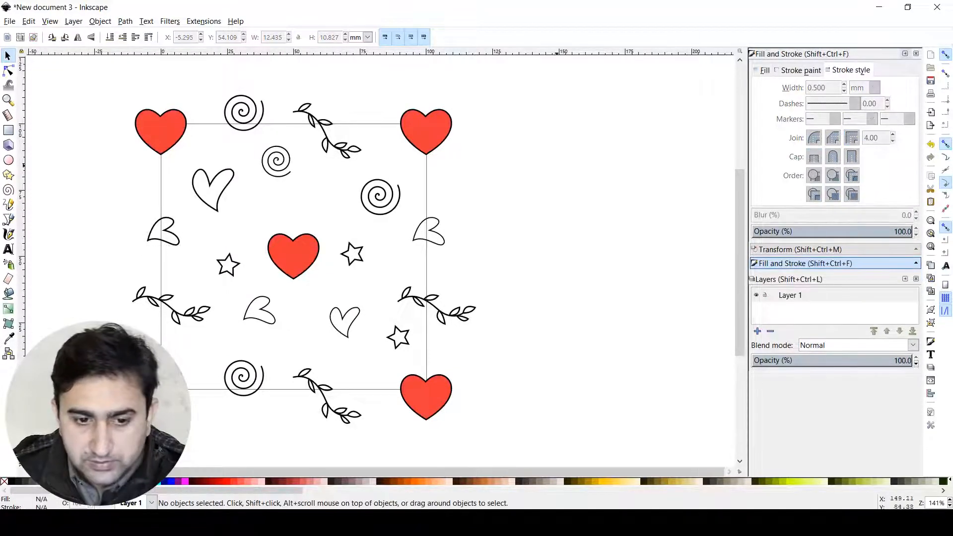
left_click_drag(237, 290, 292, 335)
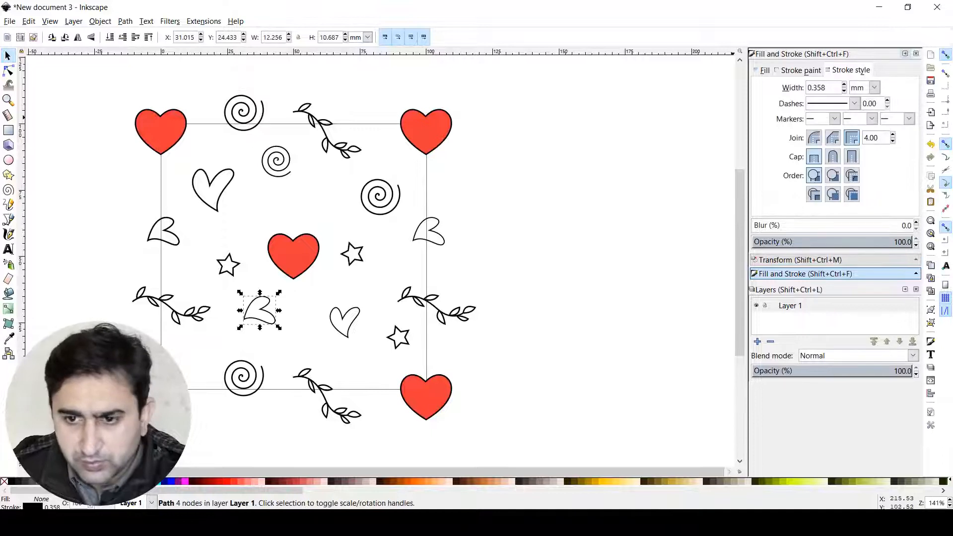
double_click(814, 88)
type("5")
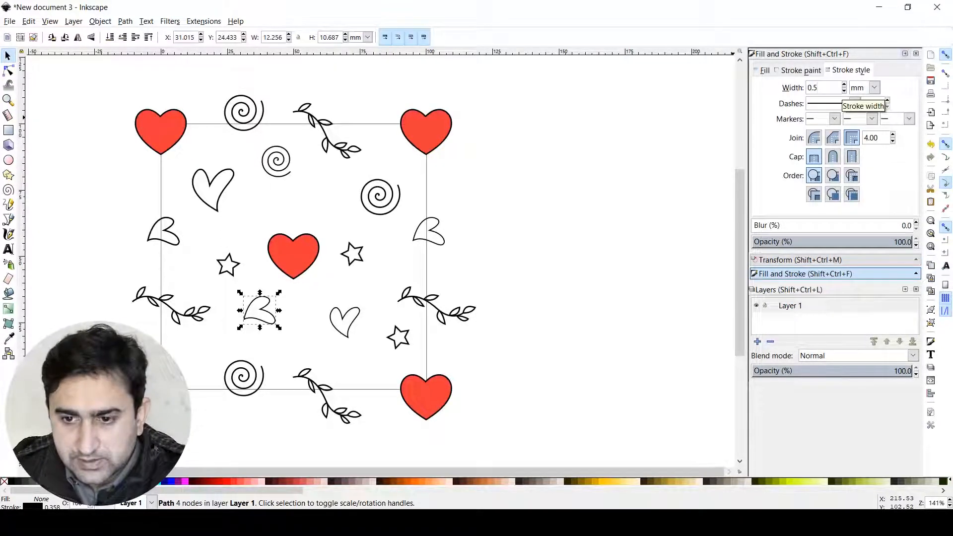
key("Return")
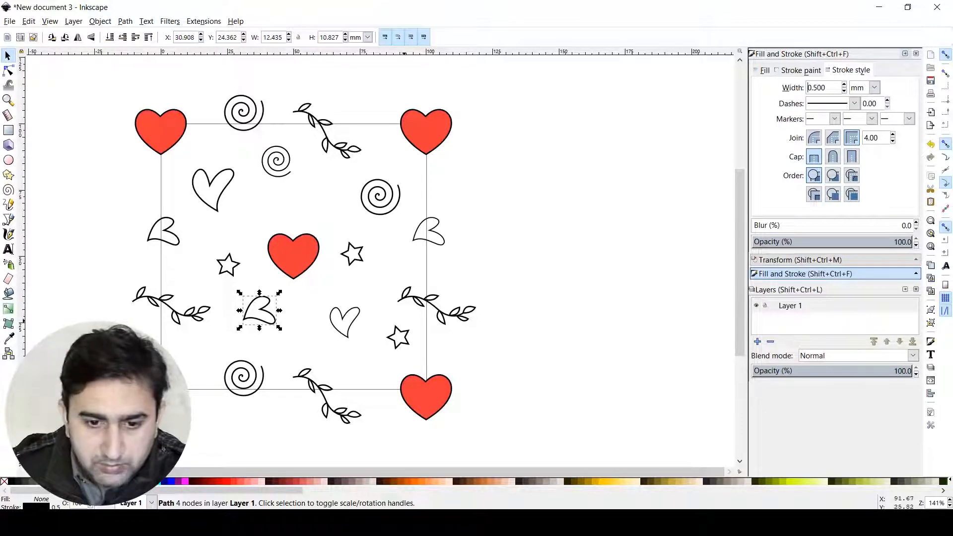
Set the stroke width of the small heart below and right of the central heart, and of the right-edge heart, to 0.5 mm.
left_click_drag(366, 294, 305, 358)
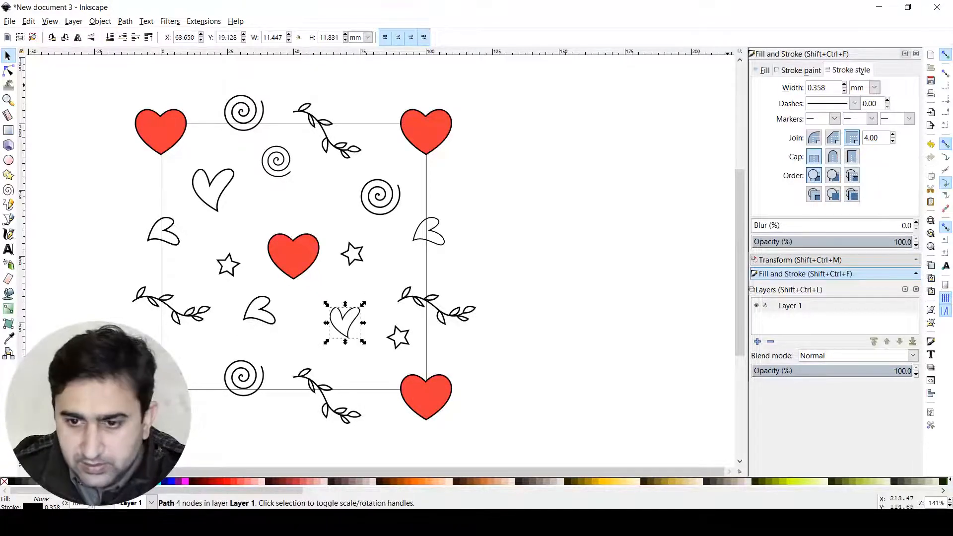
double_click(817, 87)
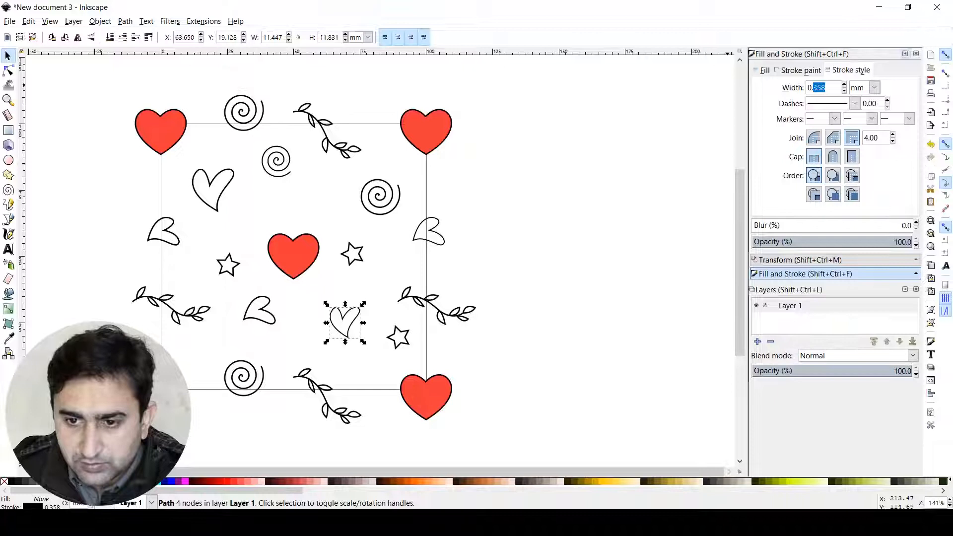
type("5")
key("Return")
mouse_move(506, 190)
left_mouse_down()
mouse_move(400, 262)
mouse_move(412, 257)
left_mouse_up()
left_click_drag(462, 219, 406, 261)
Duplicate the star to the right of the central heart and place the copy just left of the bottom-edge spiral.
left_click(352, 248)
key("ctrl+d")
left_click_drag(350, 246, 199, 349)
Lower and enlarge the lower-right outline heart to about 14.1 × 13 mm at X 61.93, Y 11.97 mm, with a 0.5 mm stroke.
left_click_drag(343, 317, 339, 334)
left_click_drag(360, 358, 366, 361)
left_click(827, 88)
key("BackSpace")
key("BackSpace")
key("Return")
left_click(536, 194)
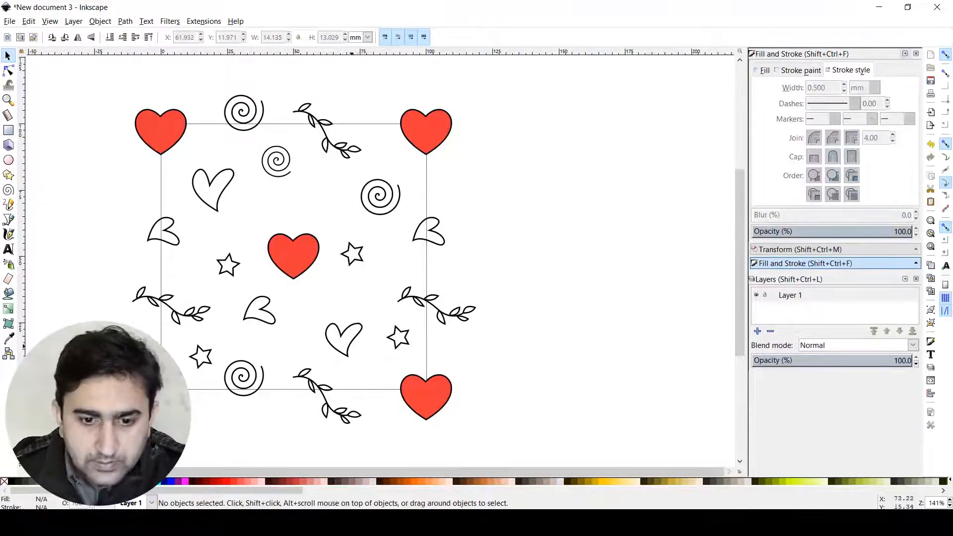
Duplicate the star to the right of the central heart and place the copy above the large outline heart, at about X 15.09, Y 87.81 mm.
left_click(360, 258)
key("ctrl+d")
mouse_move(360, 258)
left_mouse_down()
mouse_move(391, 145)
mouse_move(221, 147)
left_mouse_up()
left_click(222, 148)
Rotate the new star above the large outline heart by -75° and again by -15°, and deselect it.
key("shift+ctrl+m")
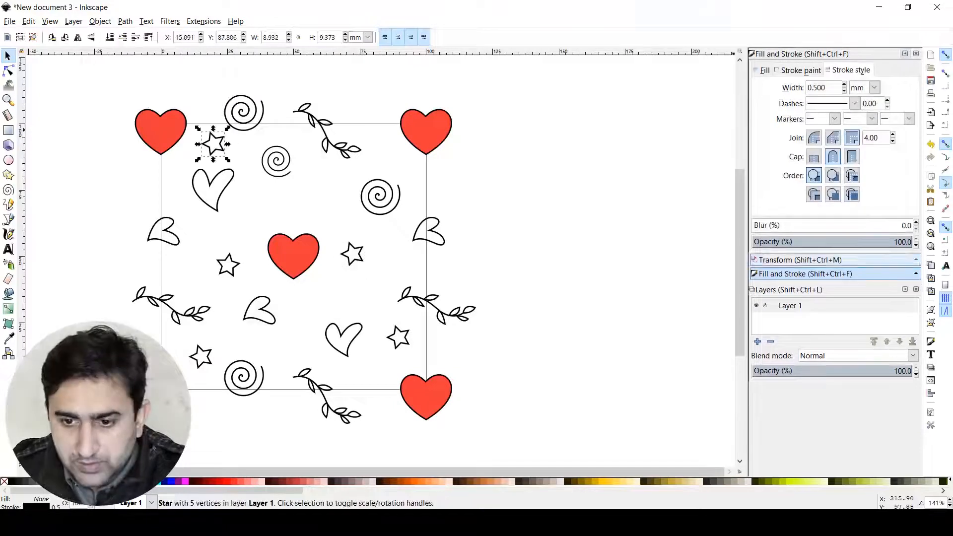
left_click(896, 241)
left_click(802, 86)
key("BackSpace")
type("1")
left_click(896, 241)
left_click(536, 194)
Duplicate the small upright star, leaving one near the page's top-left corner and one above the central heart at about X 48.25, Y 65.67 mm.
left_click_drag(220, 141, 298, 206)
key("ctrl+z")
left_click(248, 164)
key("ctrl+d")
left_click(330, 188)
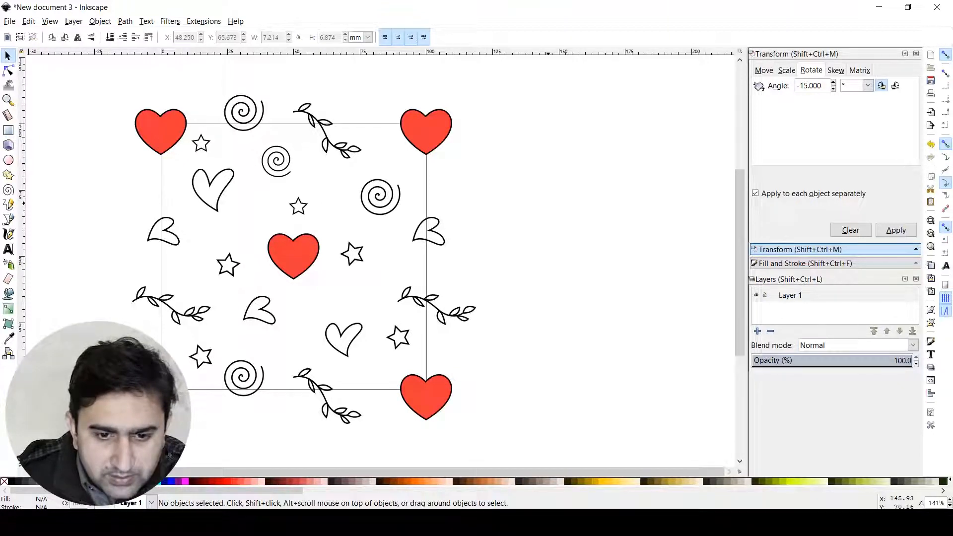
Examine the stroke style settings of the leafy branch on the page's top edge.
key("space")
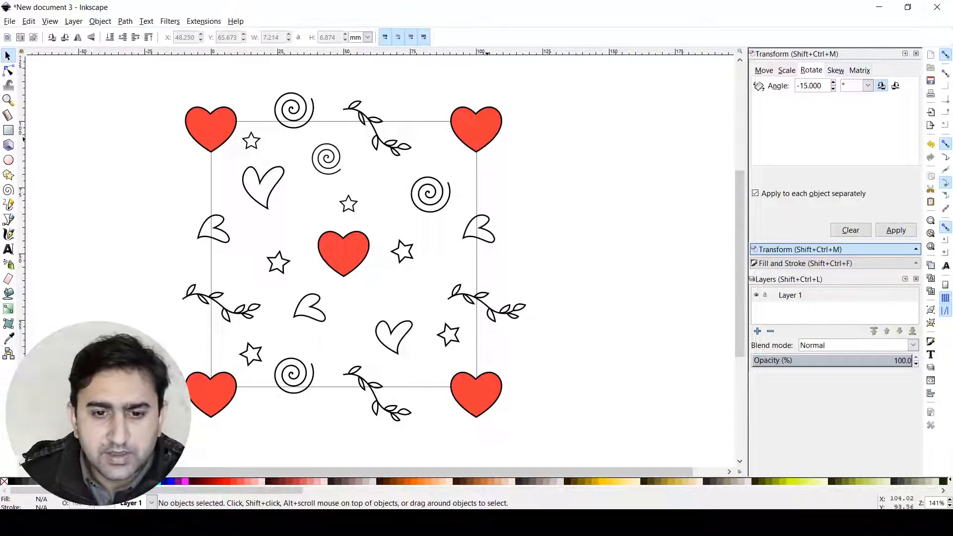
left_click(390, 147)
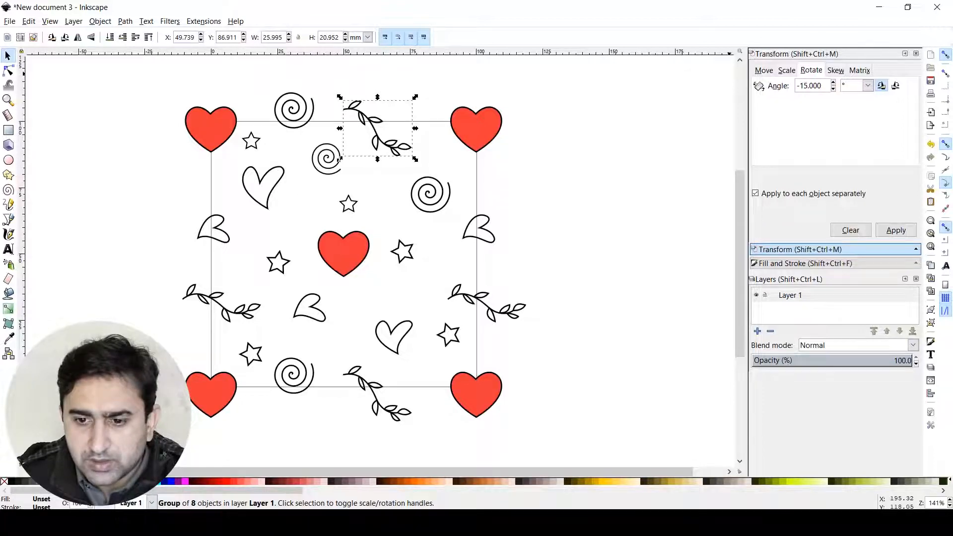
scroll(834, 261, "down", 1)
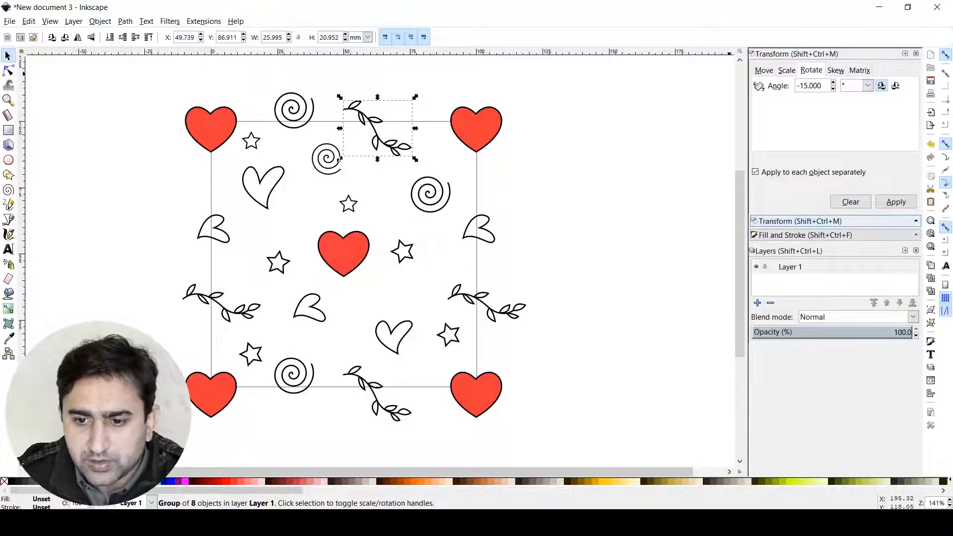
left_click(805, 235)
left_click(387, 153)
left_click(389, 149)
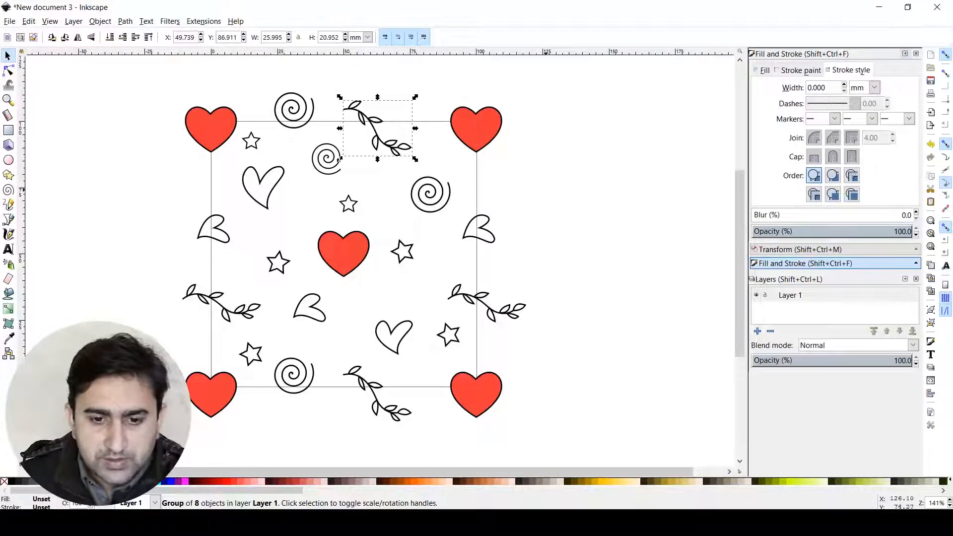
left_click(363, 295)
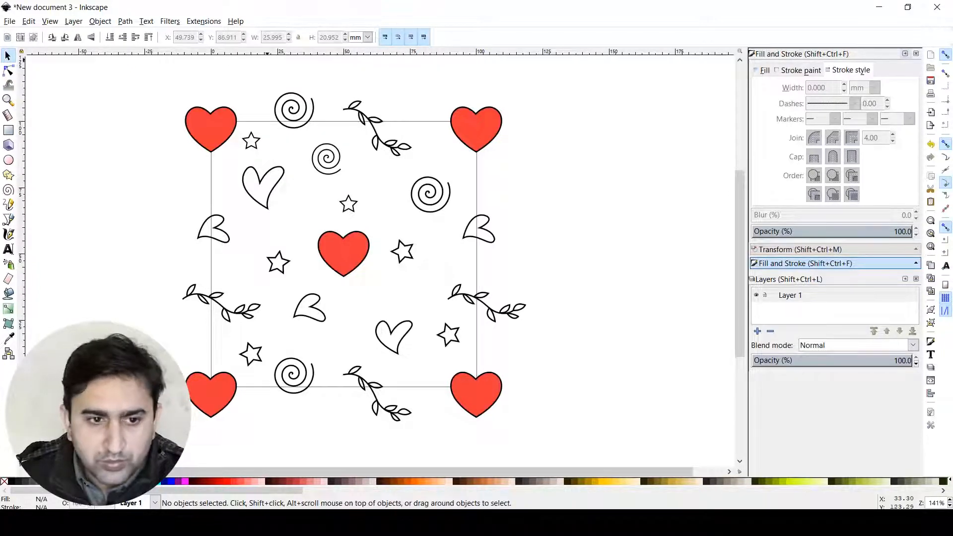
Set up a PNG export of the page area at 300 dpi.
left_click(9, 21)
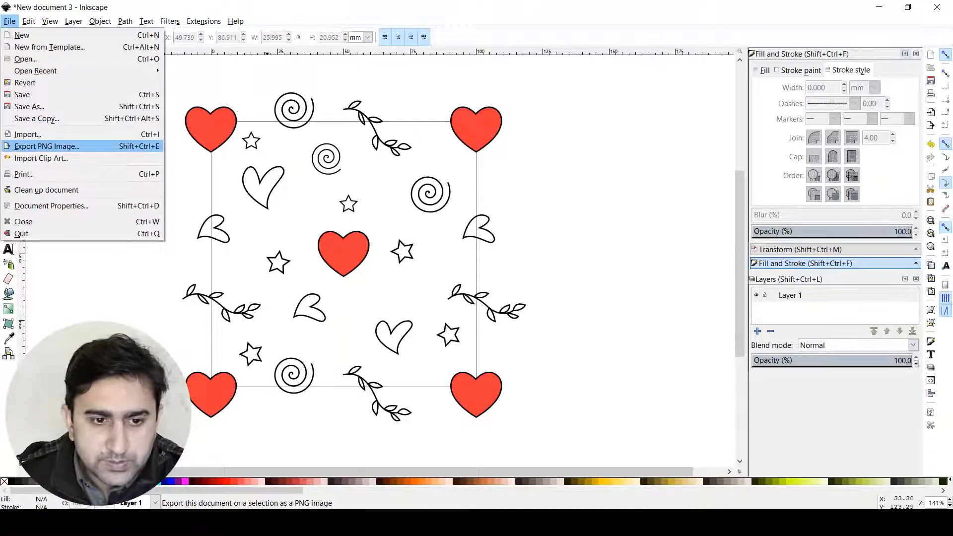
key("Return")
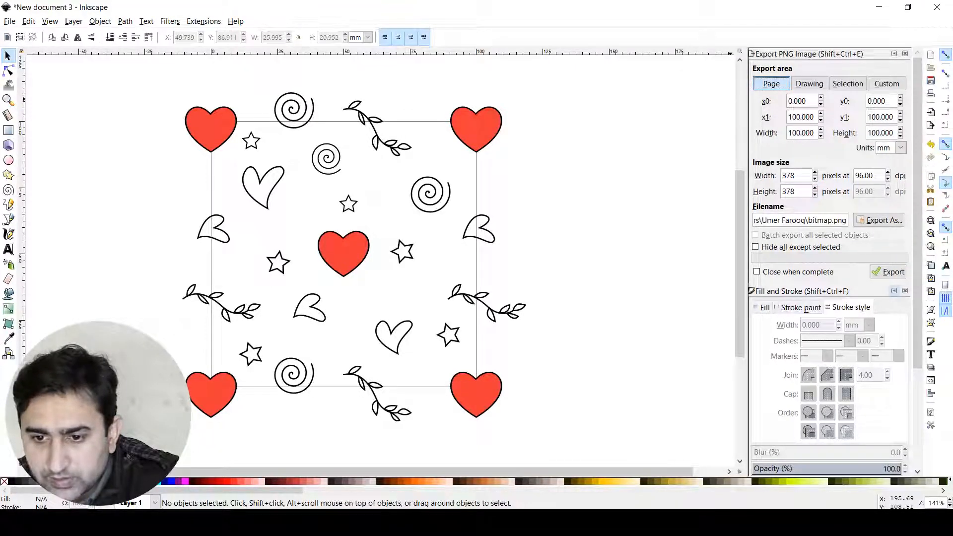
double_click(865, 176)
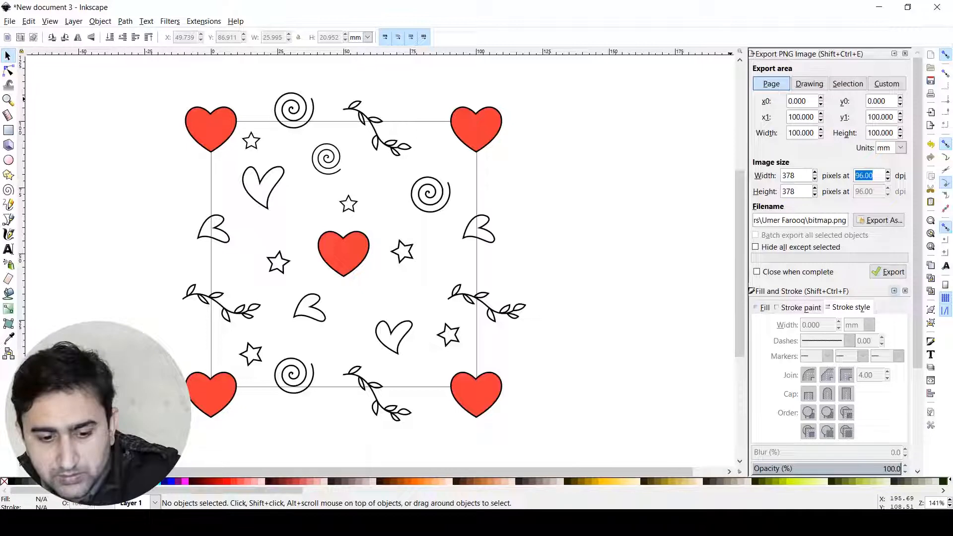
type("3")
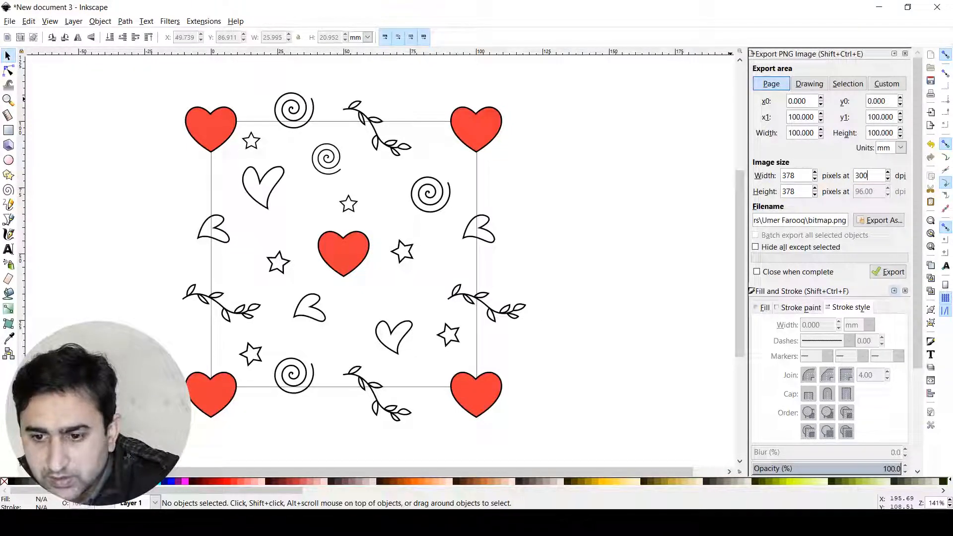
type("00")
left_click(800, 176)
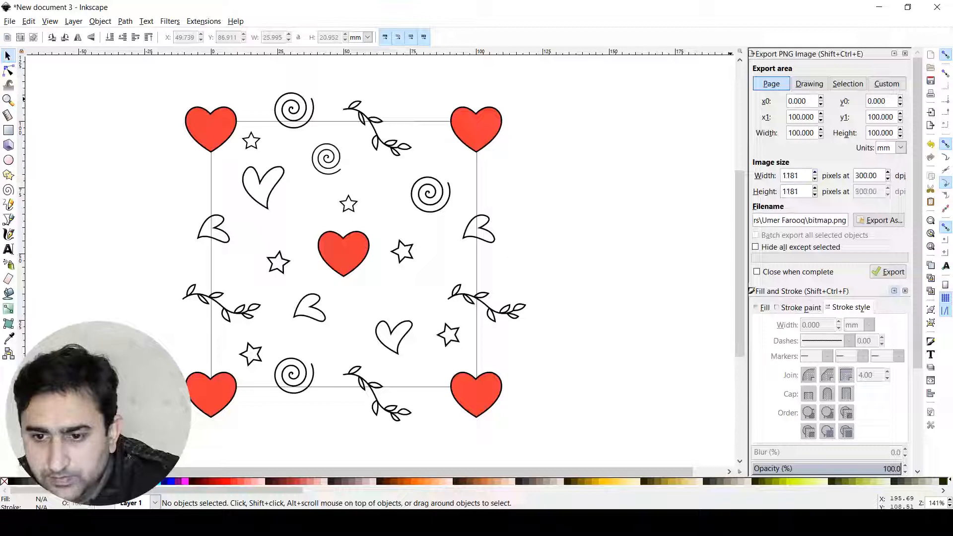
left_click(878, 176)
double_click(874, 176)
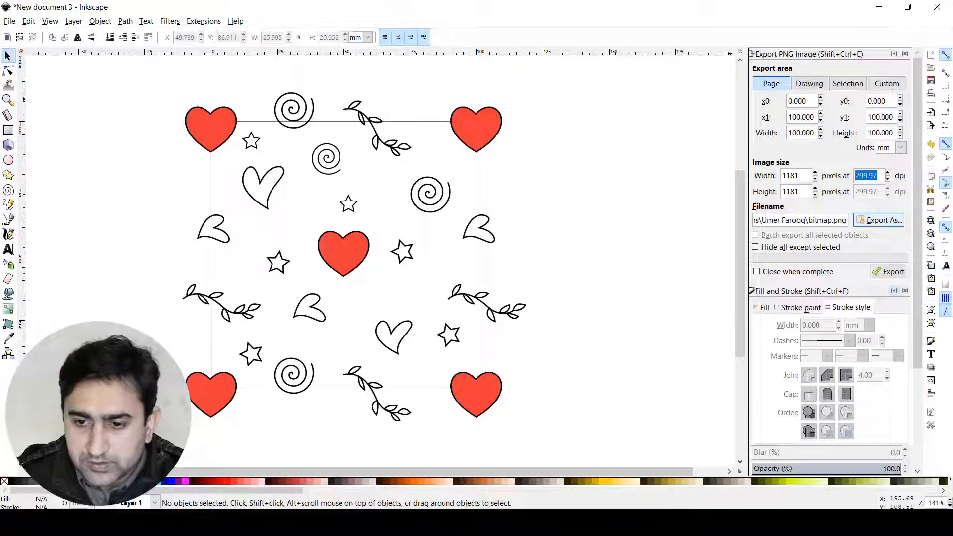
Export the page as D:\Work\pattern.png and close the image preview after viewing it.
key("Return")
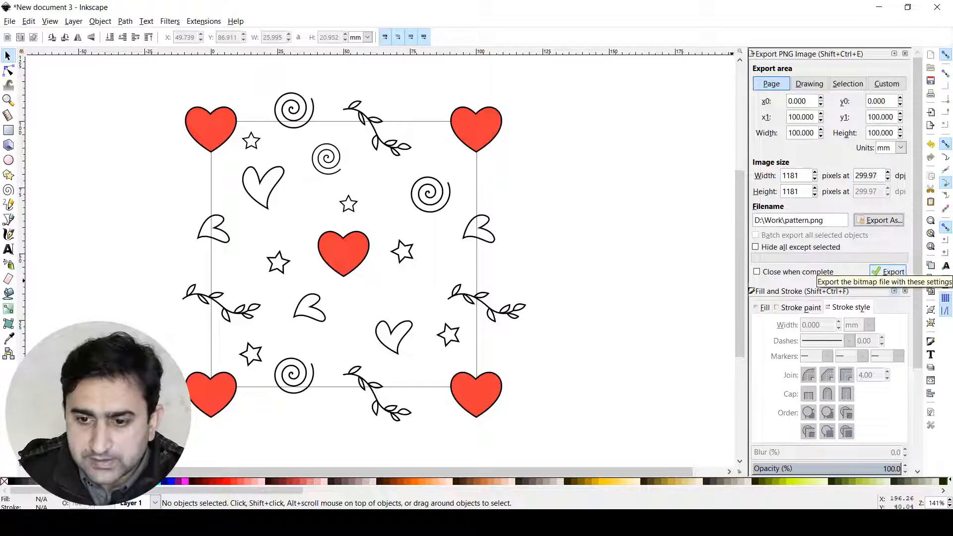
left_click(888, 272)
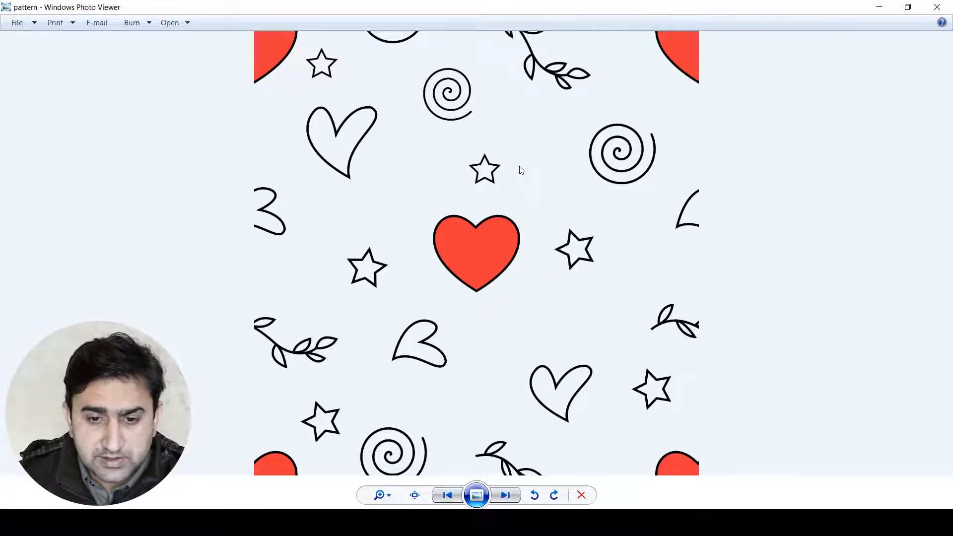
left_click(937, 7)
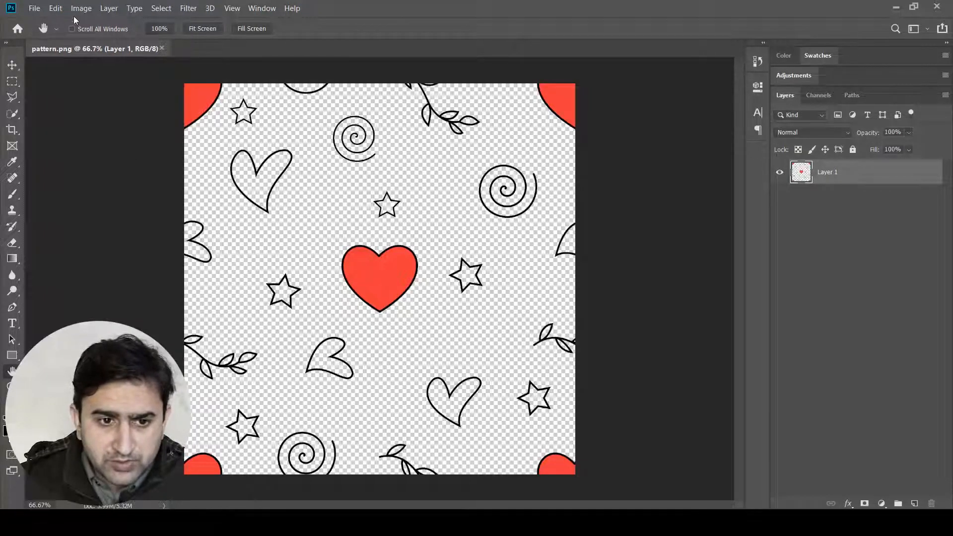
Switch to Photoshop and define the opened tile image as a pattern named pattern.png.
left_click(56, 8)
mouse_move(184, 355)
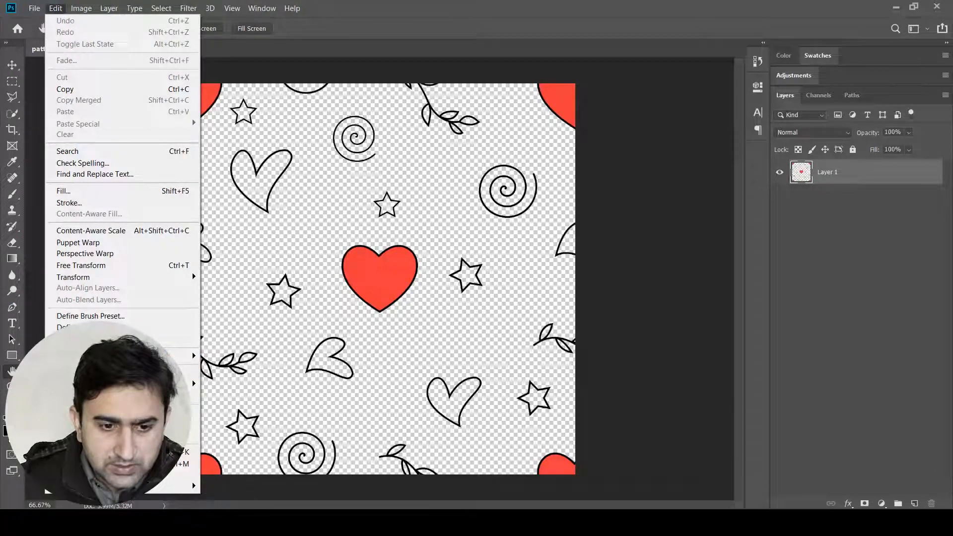
left_click(89, 328)
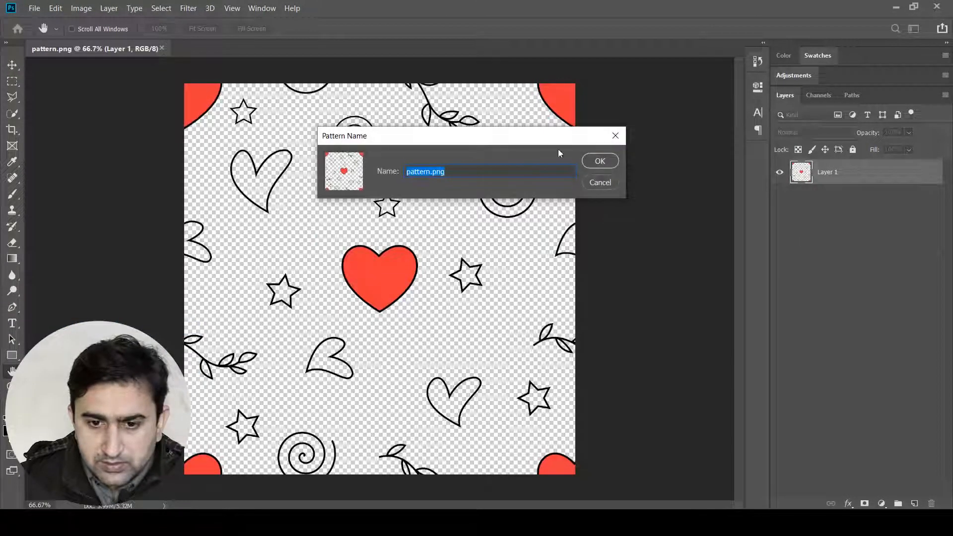
left_click(612, 164)
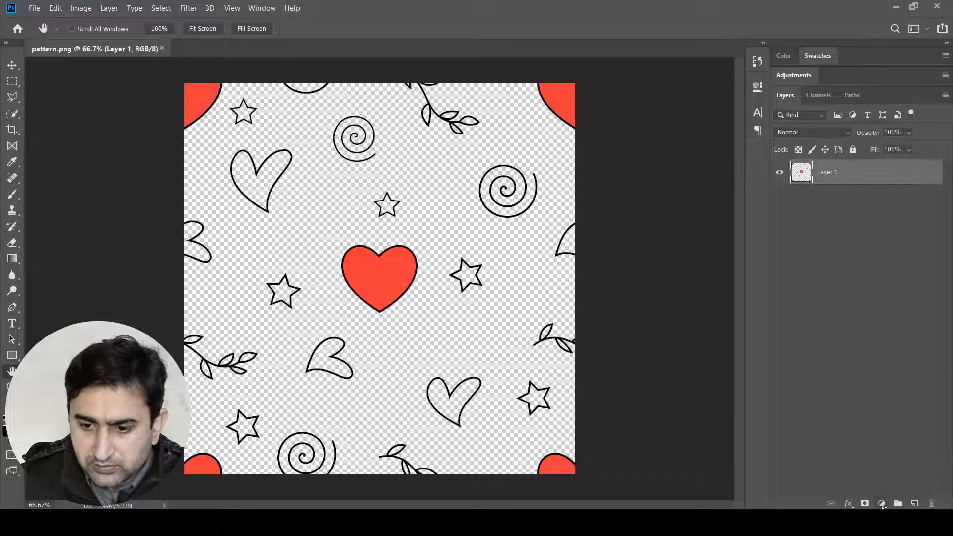
Add a pattern fill layer using the heart tile at 50% scale and hide the original tile layer.
left_click(882, 504)
left_click(866, 310)
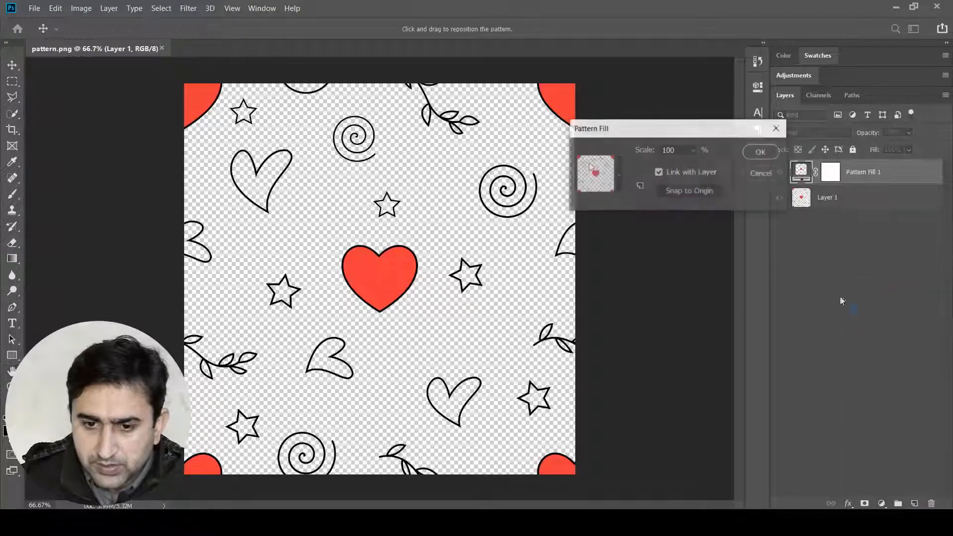
left_click(619, 175)
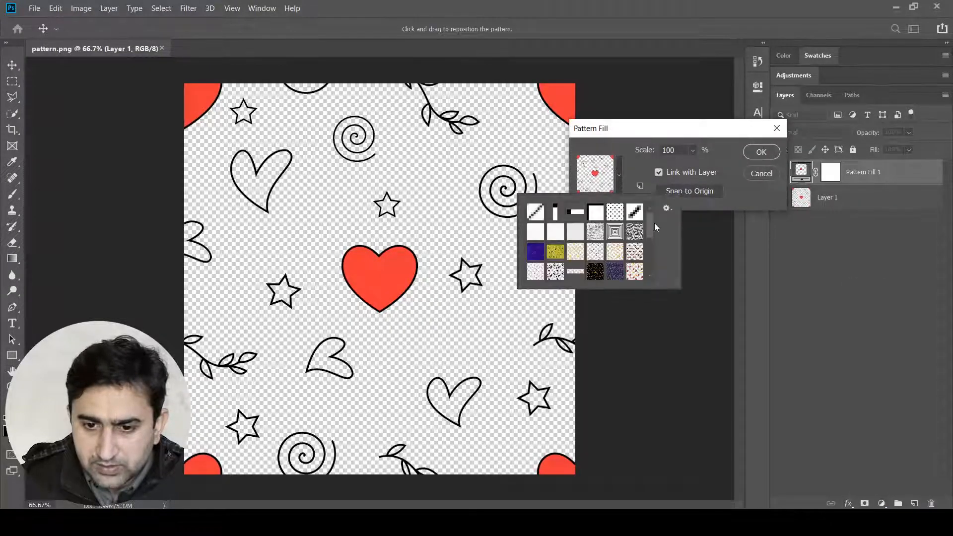
left_click_drag(650, 223, 648, 290)
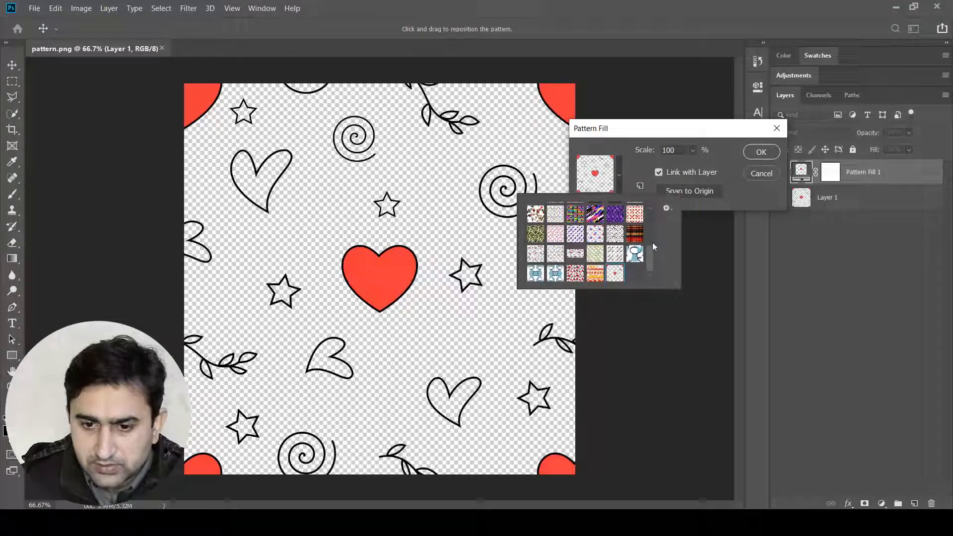
left_click(730, 162)
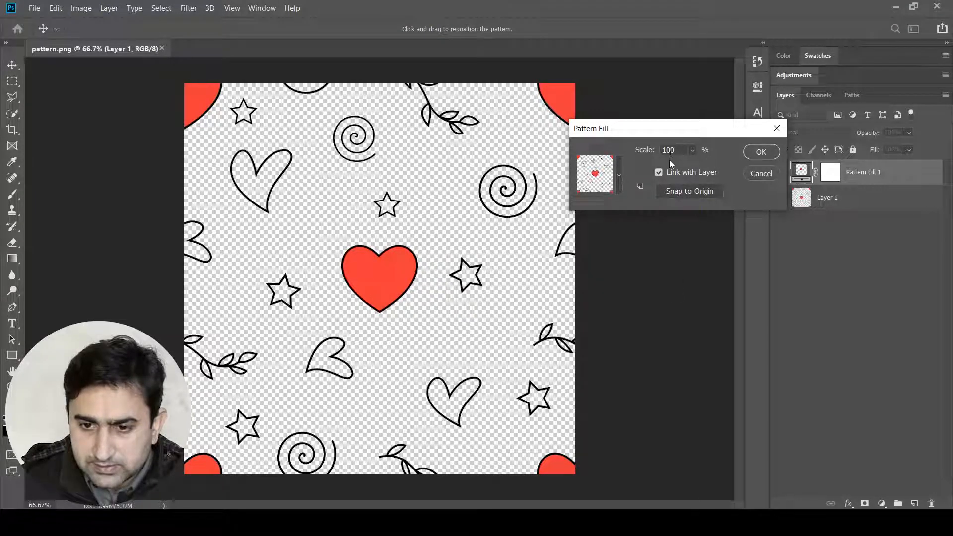
double_click(669, 151)
type("50")
left_click(761, 152)
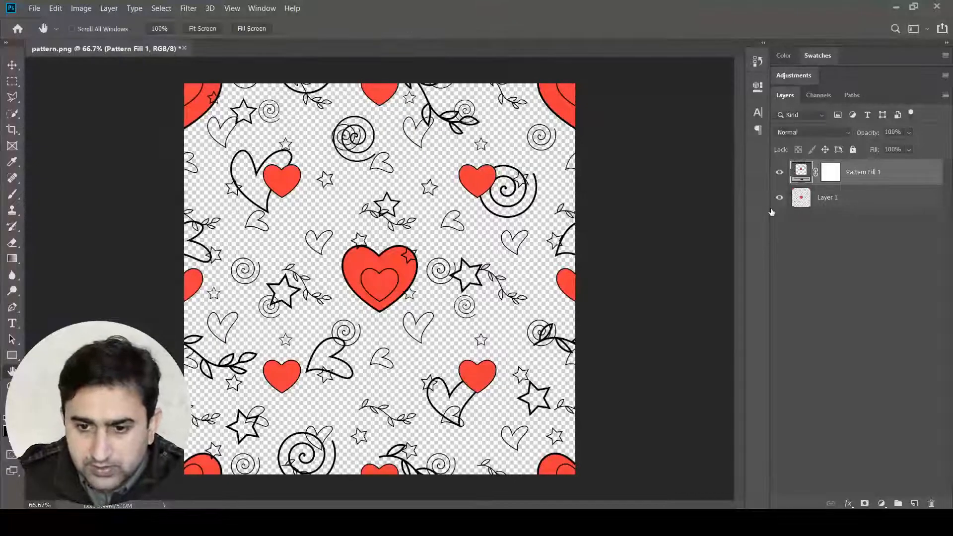
left_click(780, 198)
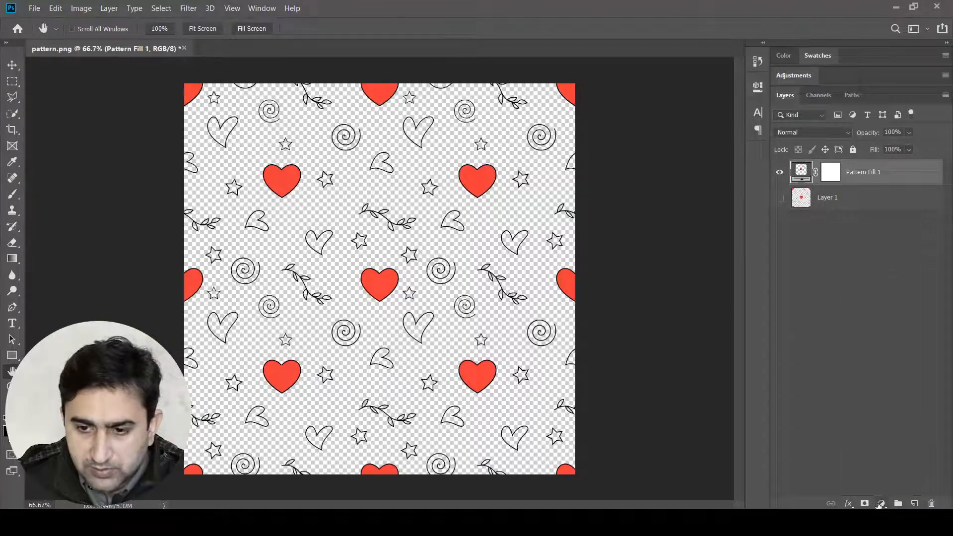
Add a white solid color fill layer and place it beneath the pattern fill layer.
left_click(879, 503)
left_click(872, 283)
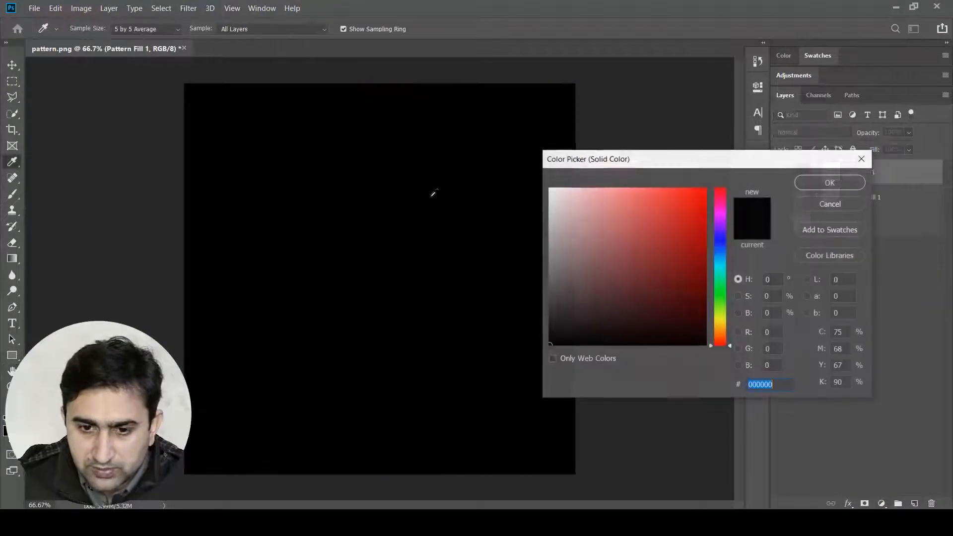
left_click(550, 189)
left_click(830, 183)
left_click_drag(907, 173, 899, 204)
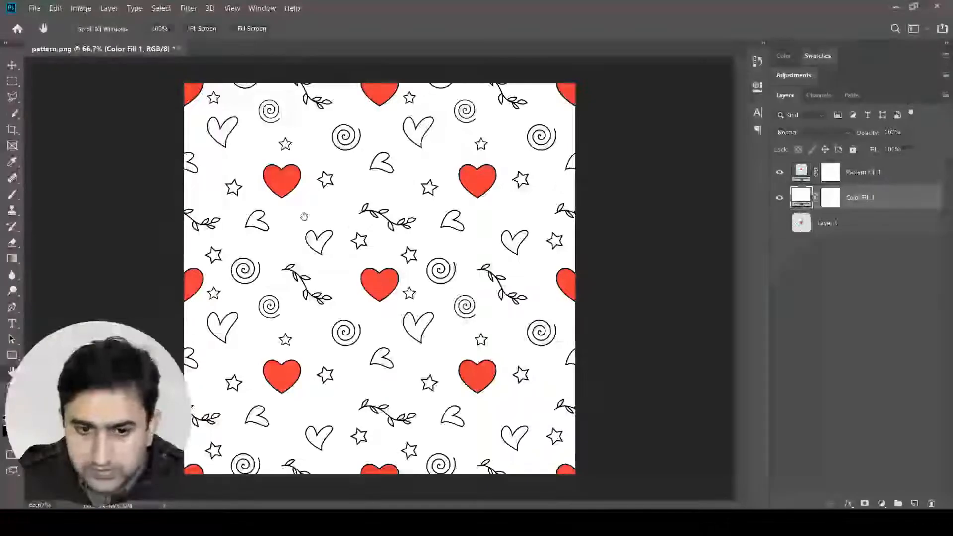
Set the pattern fill layer's scale to 25%.
double_click(799, 170)
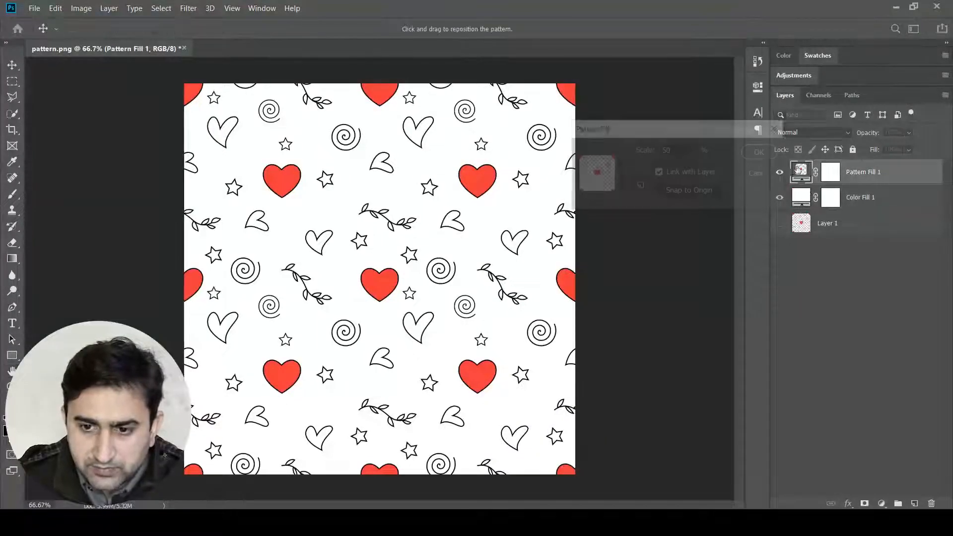
double_click(668, 150)
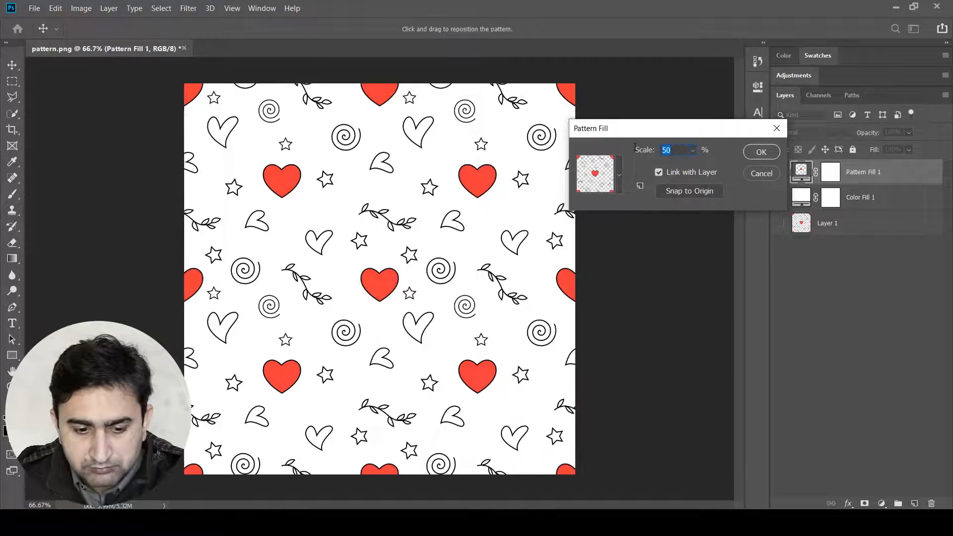
type("25")
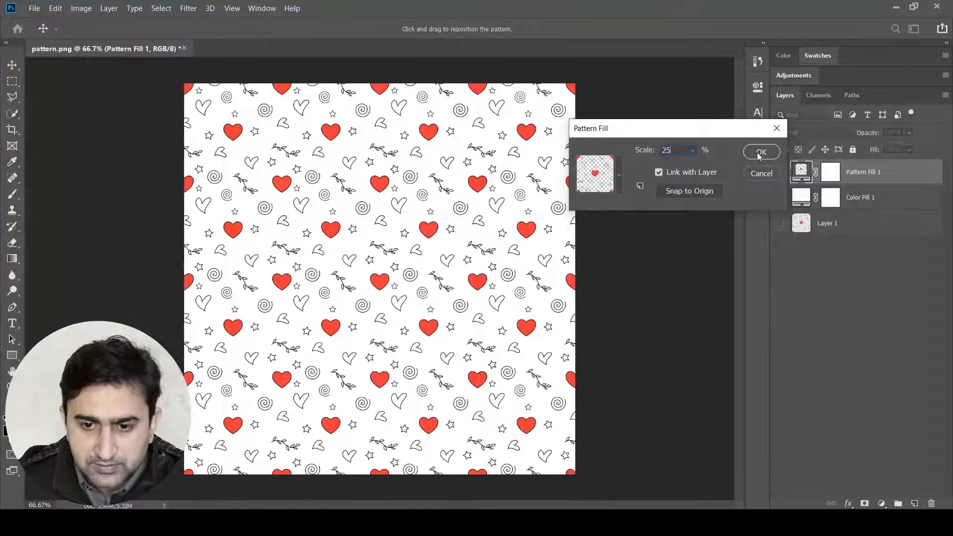
left_click(760, 153)
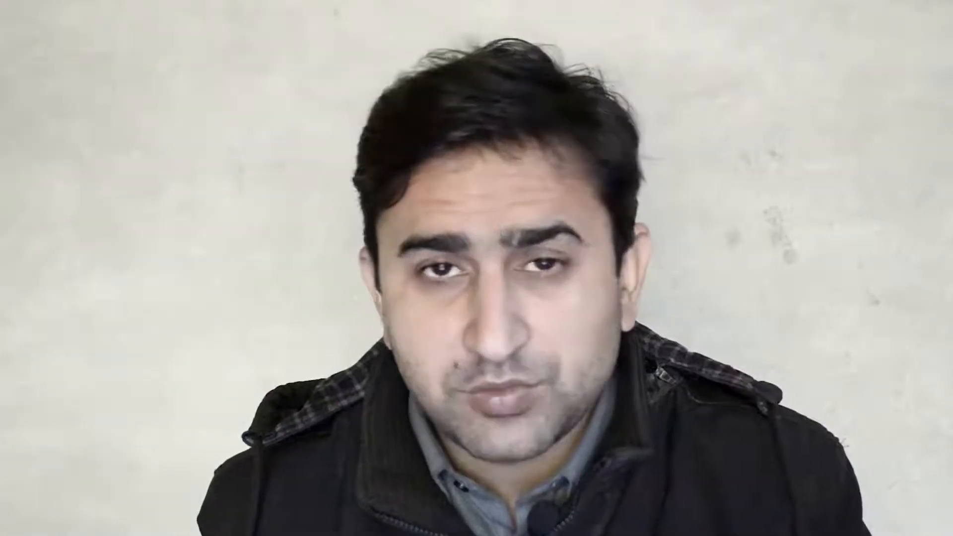